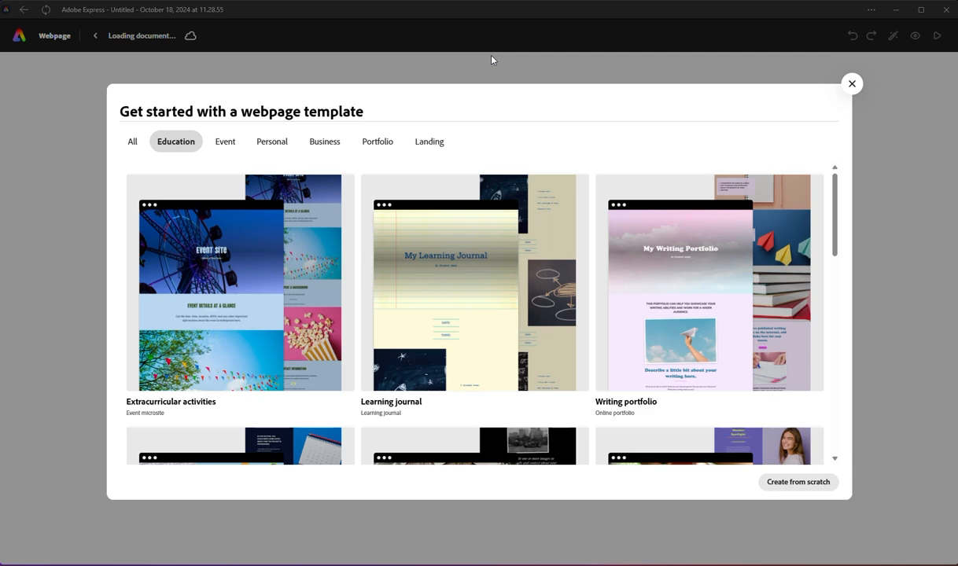
Step: Start a blank webpage of your own instead of using one of the Education templates
scroll(344, 334, "down", 4)
scroll(344, 338, "down", 5)
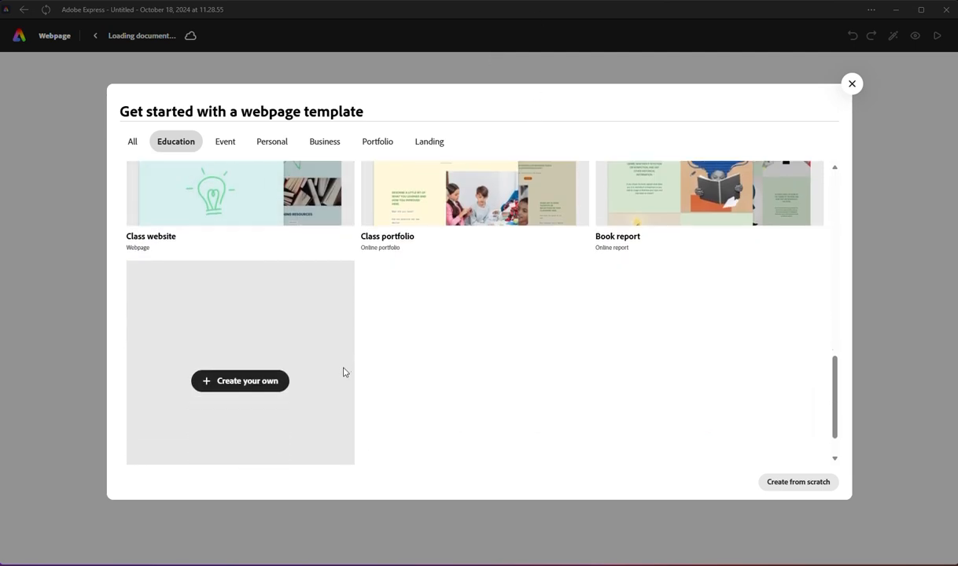
left_click(223, 333)
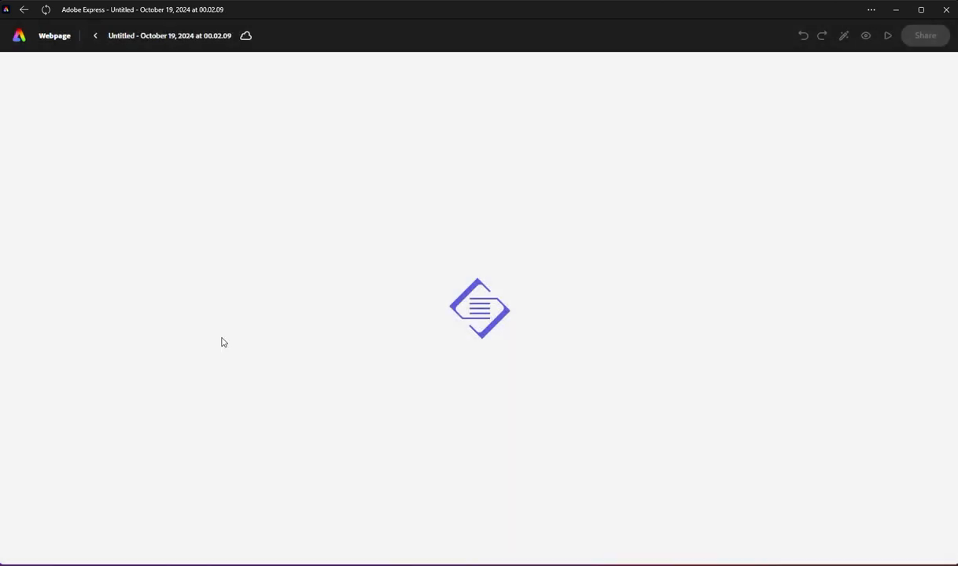
Step: Enter "Thanksgiving 2024" as the webpage title
left_click(442, 301)
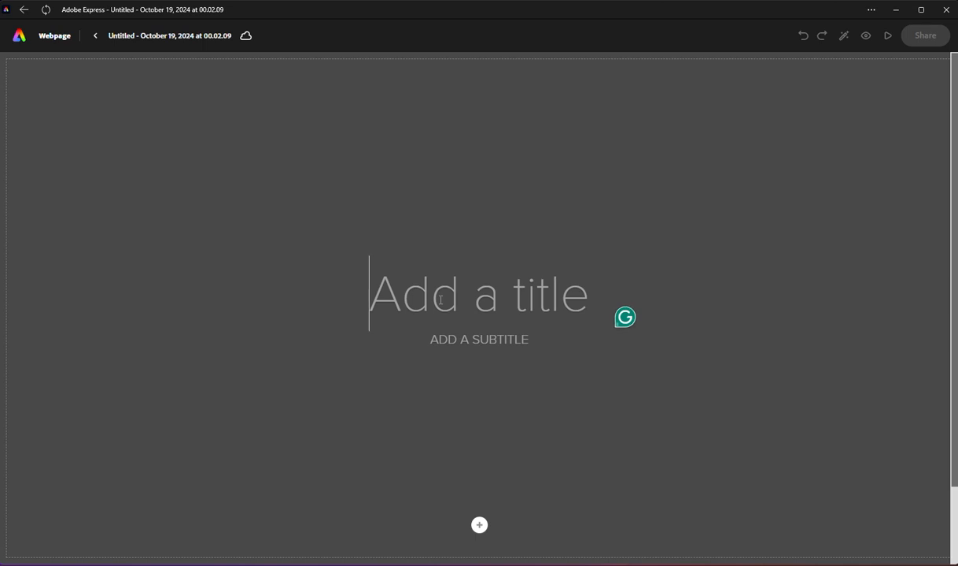
type("Thanks")
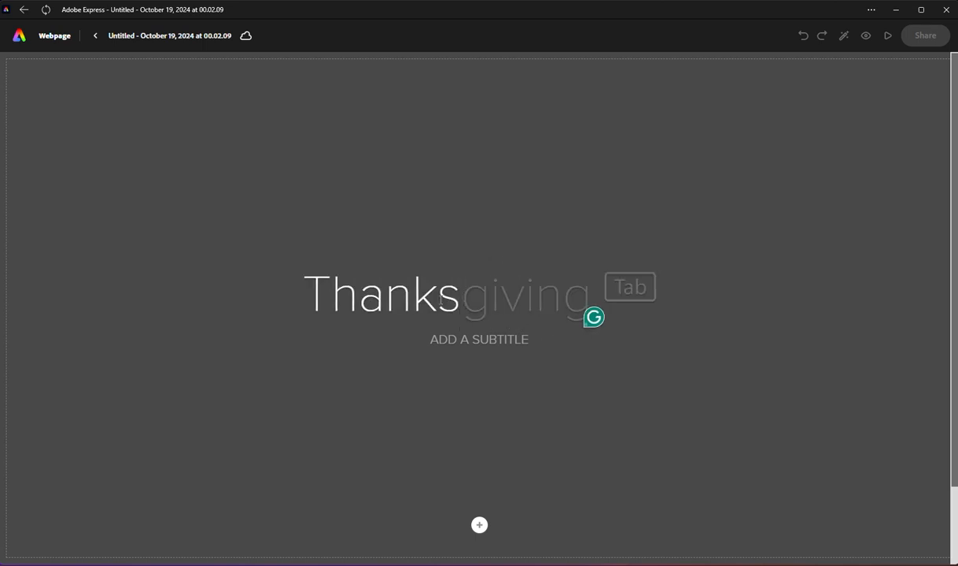
type("giv")
key("Tab")
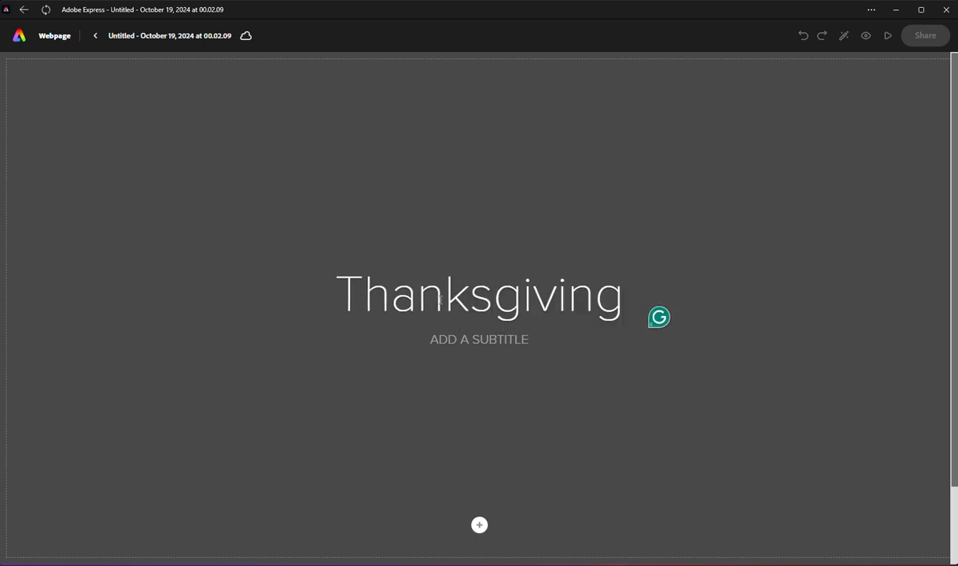
type("@")
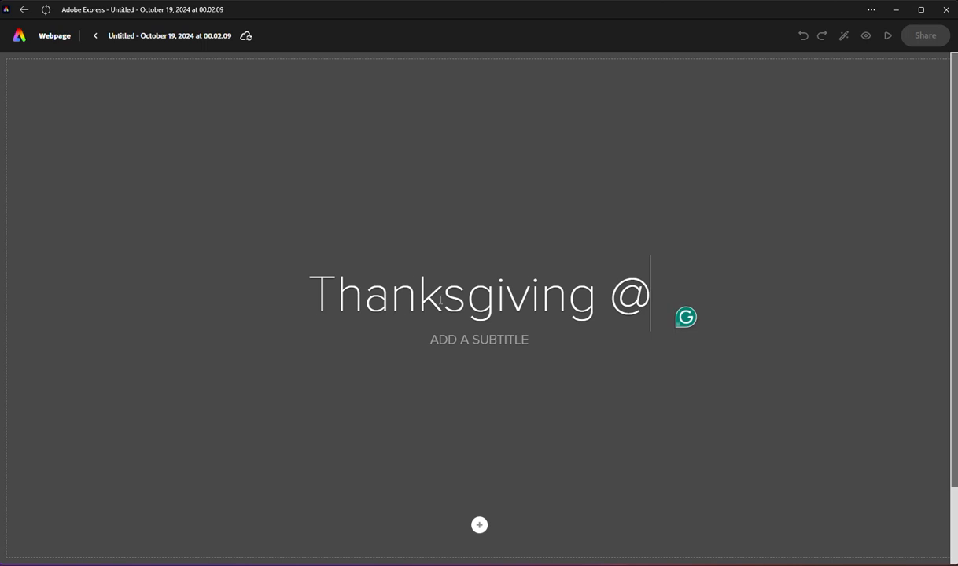
type(" Moms")
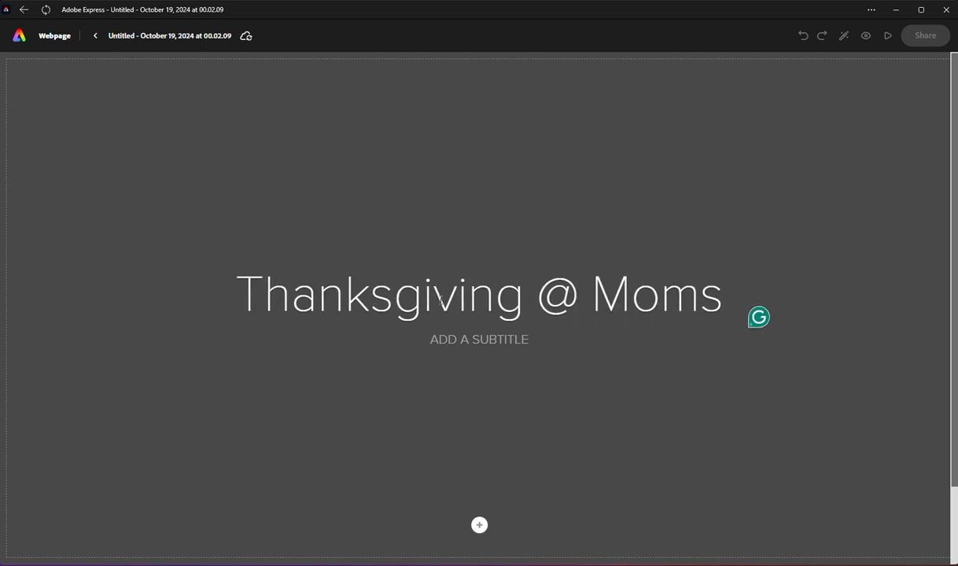
key("BackSpace")
key("BackSpace")
key("BackSpace")
key("BackSpace")
key("BackSpace")
key("BackSpace")
type("2")
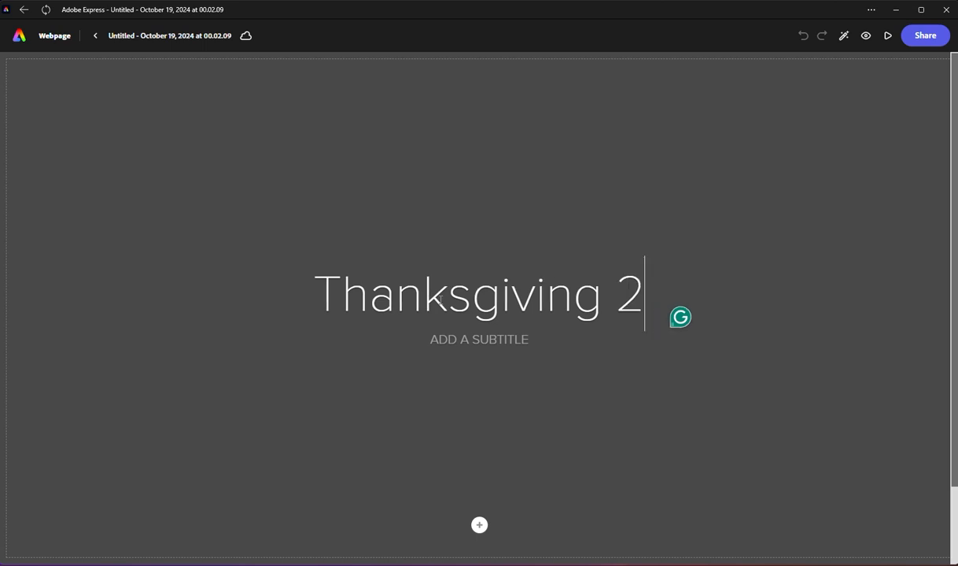
type("024")
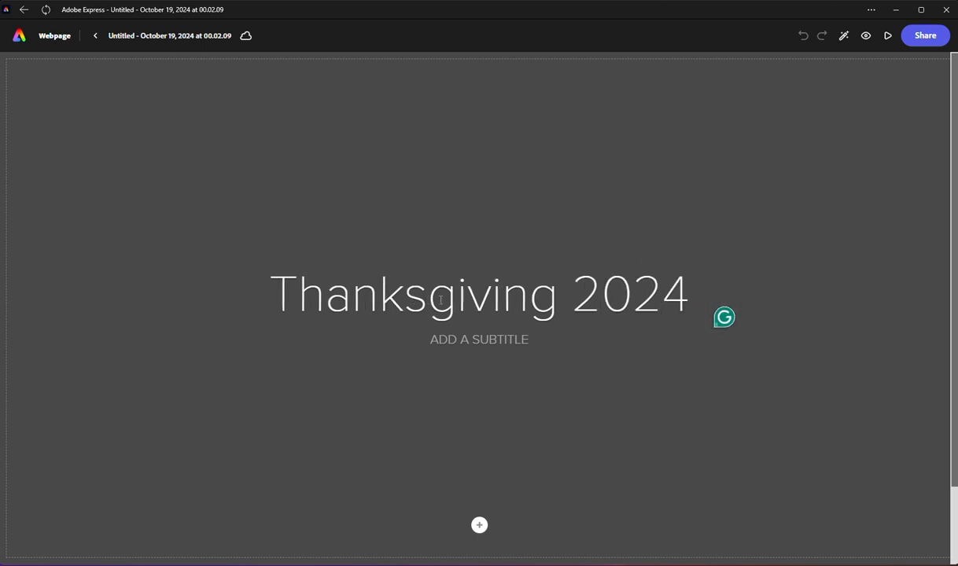
Step: Add the subtitle "At Mom's" below the title
left_click(451, 343)
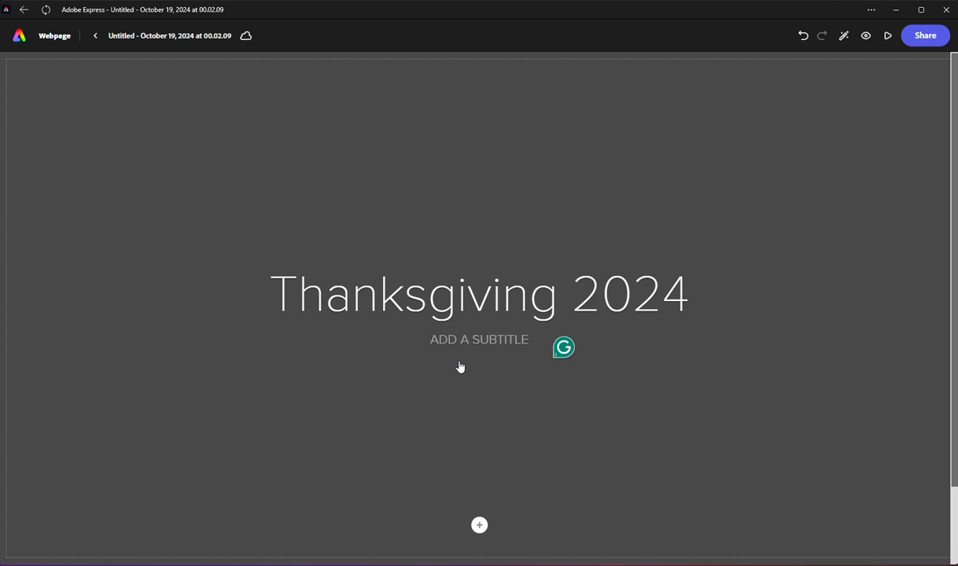
type("AT MOM'S")
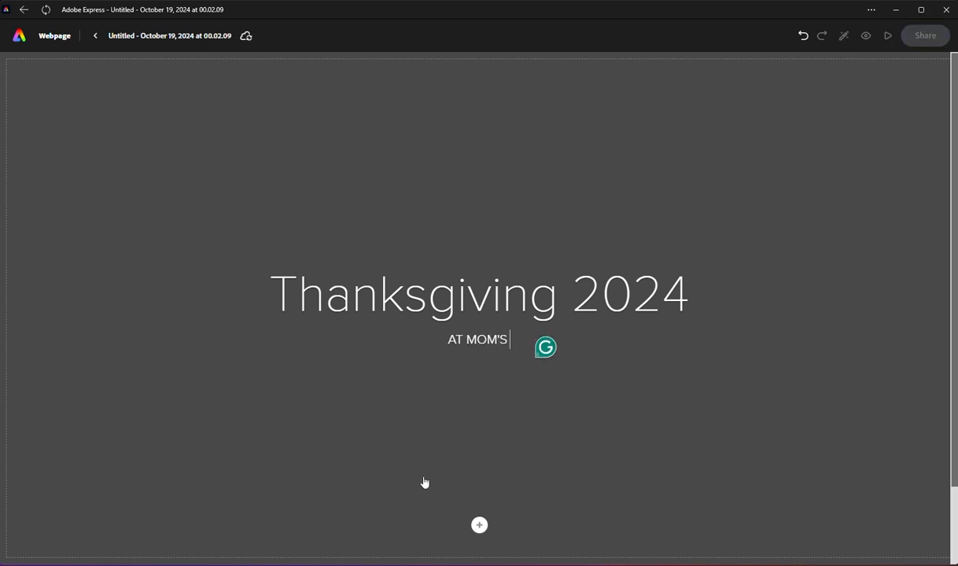
left_click(601, 204)
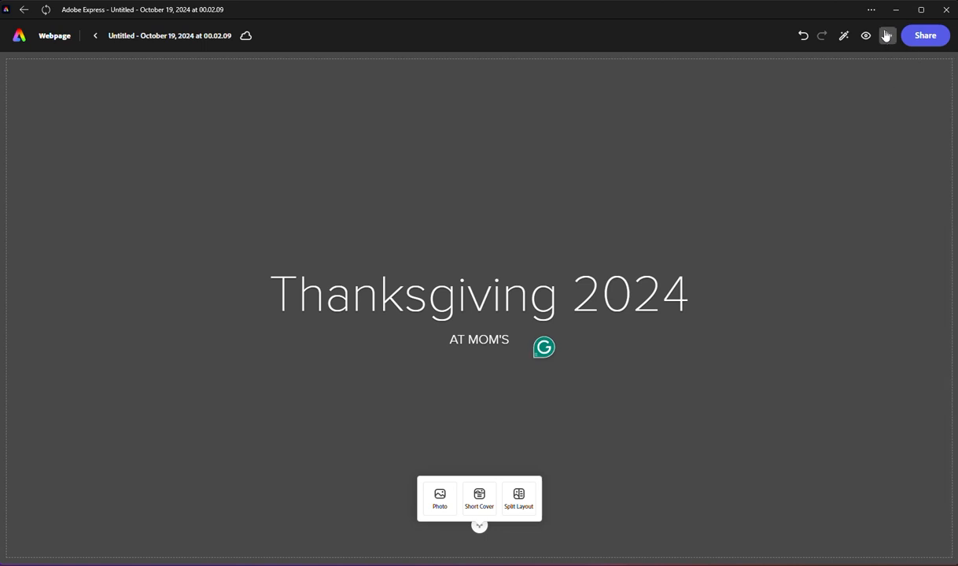
Step: Apply the Trek theme from the Adobe Express themes to the webpage and close the theme selection
left_click(840, 39)
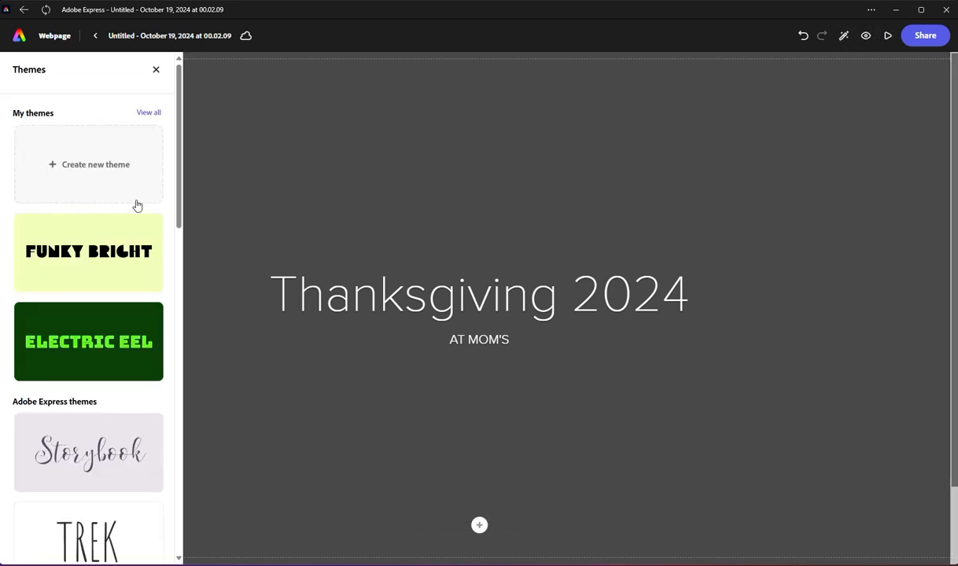
scroll(88, 344, "down", 1)
scroll(89, 344, "down", 10)
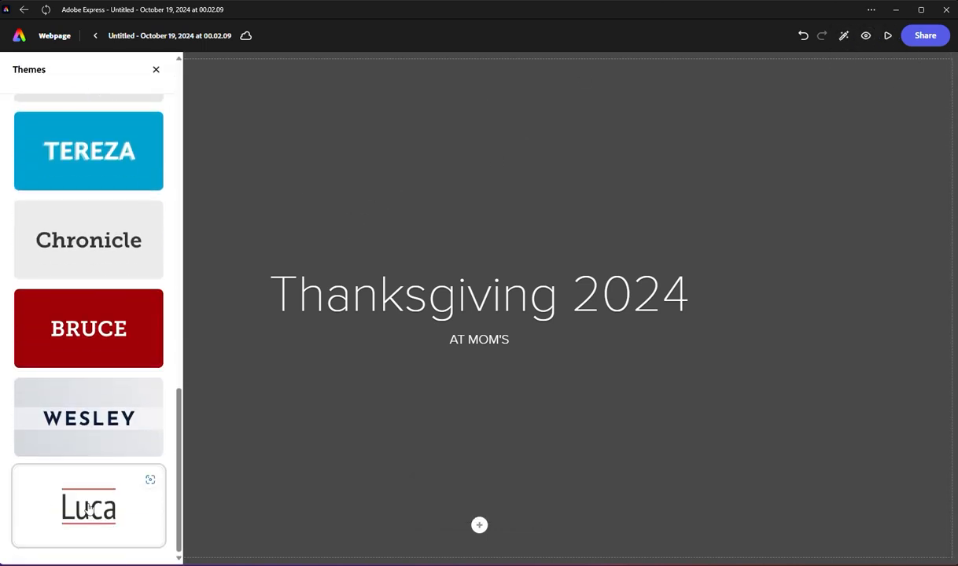
scroll(119, 419, "up", 12)
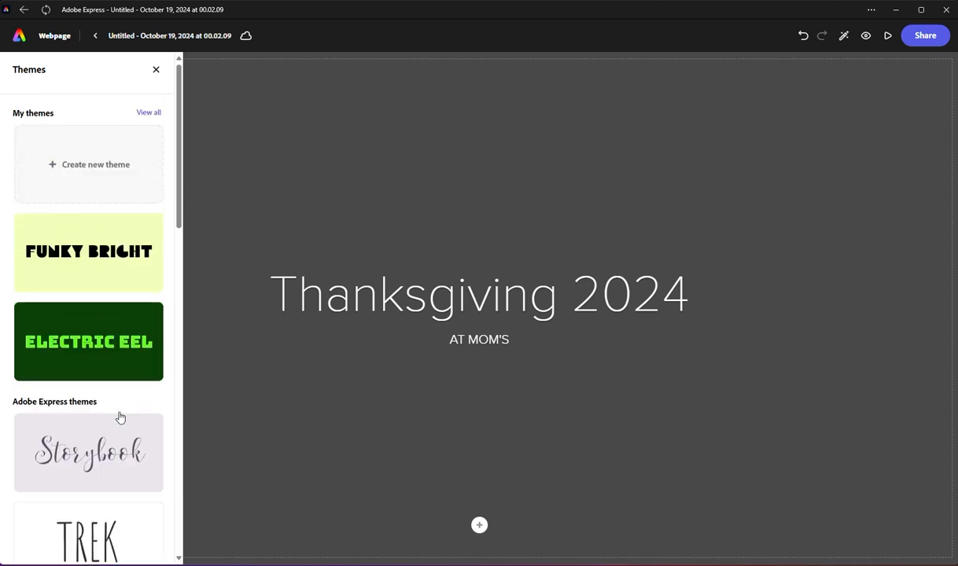
scroll(92, 413, "down", 2)
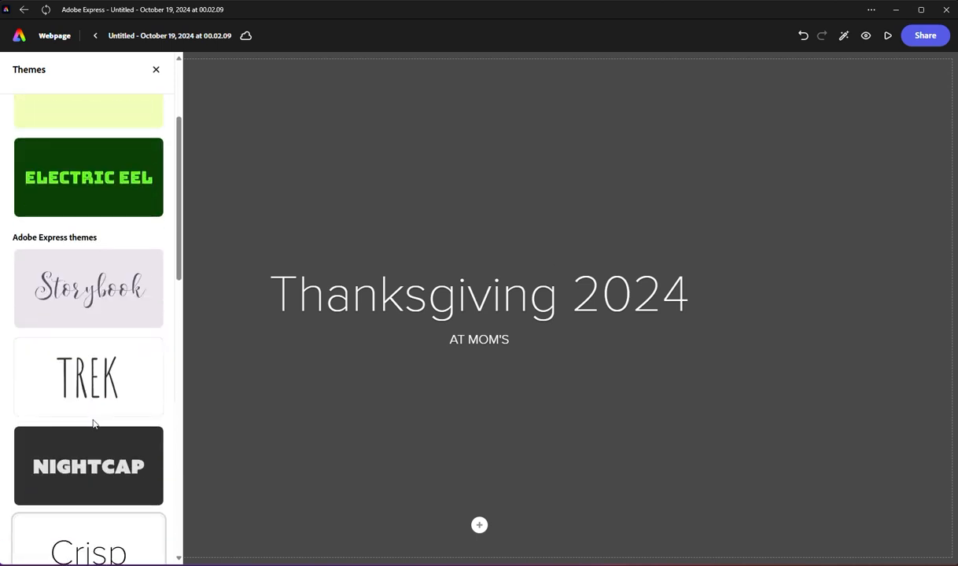
scroll(93, 425, "up", 2)
scroll(94, 437, "down", 5)
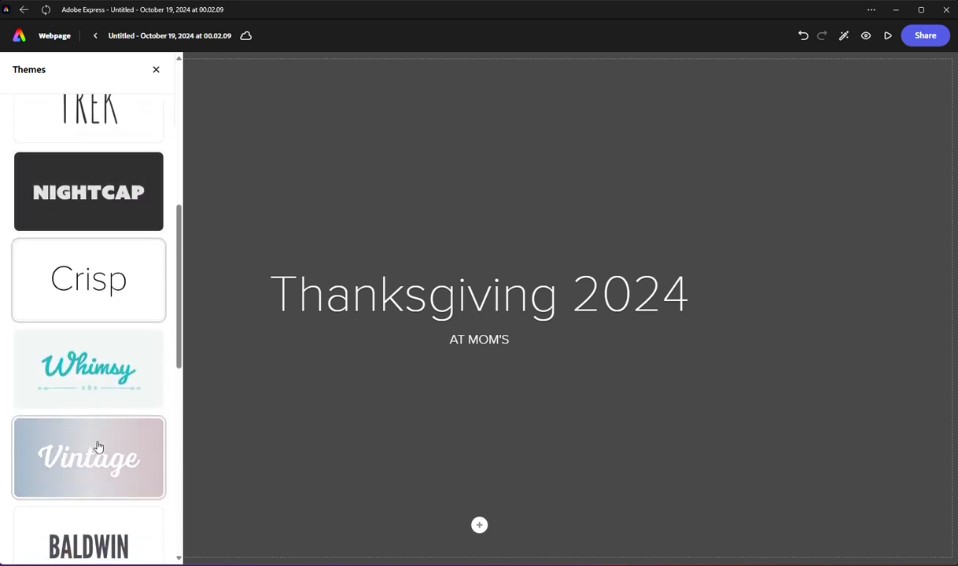
scroll(98, 446, "up", 2)
scroll(99, 446, "up", 2)
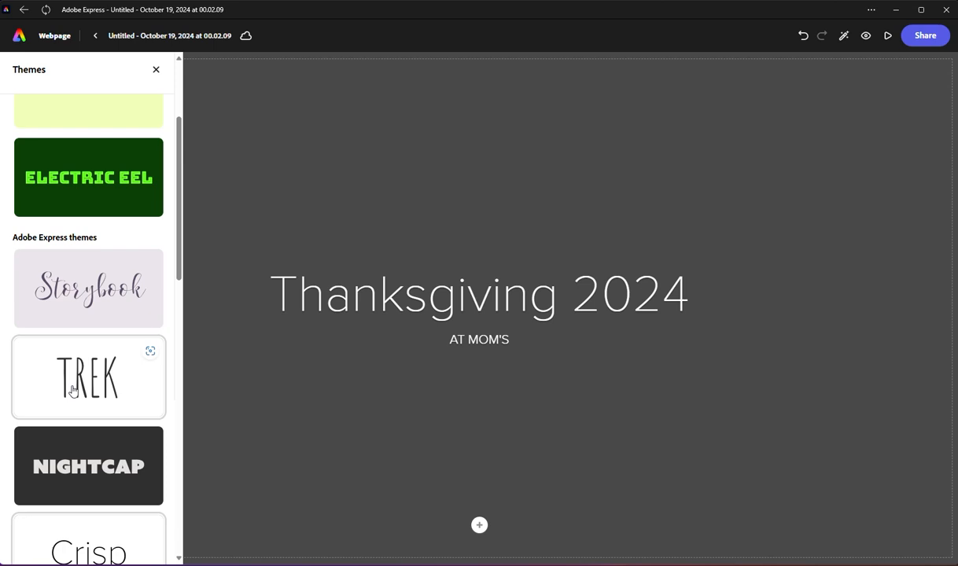
left_click(72, 391)
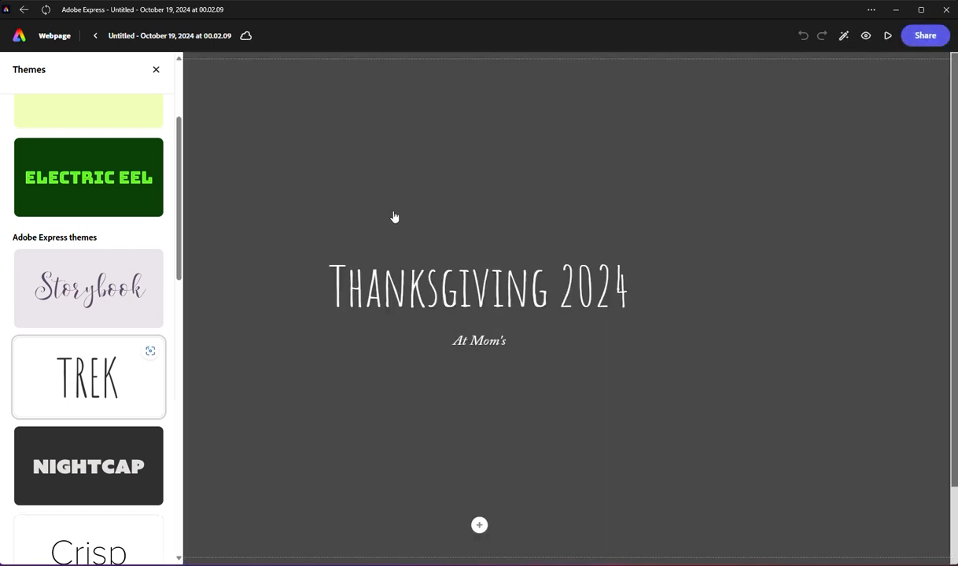
left_click(358, 177)
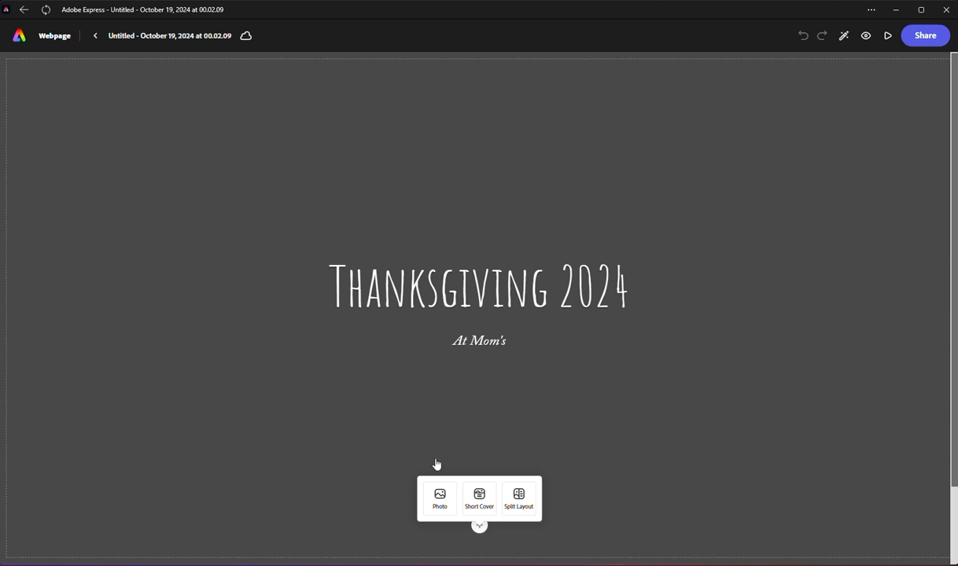
left_click(480, 504)
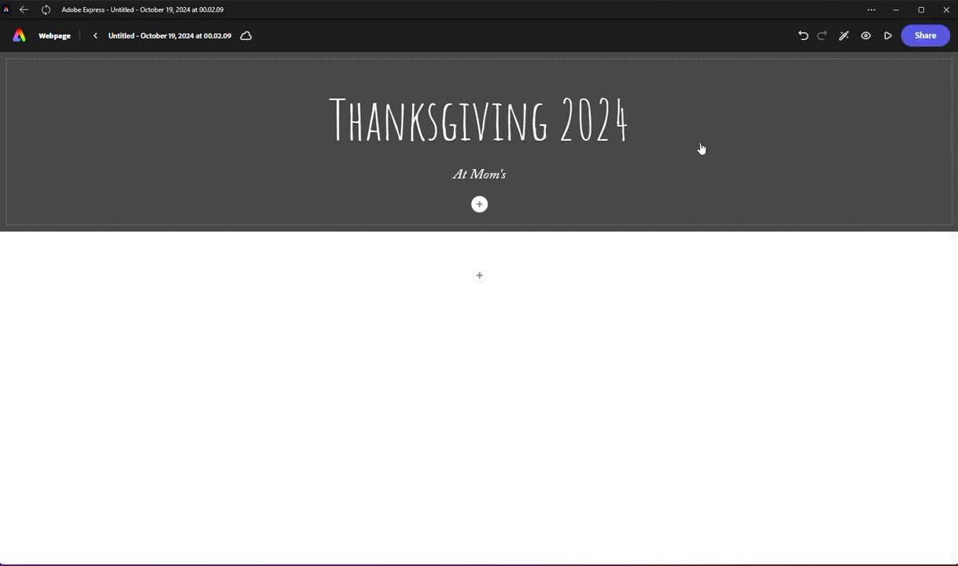
left_click(480, 205)
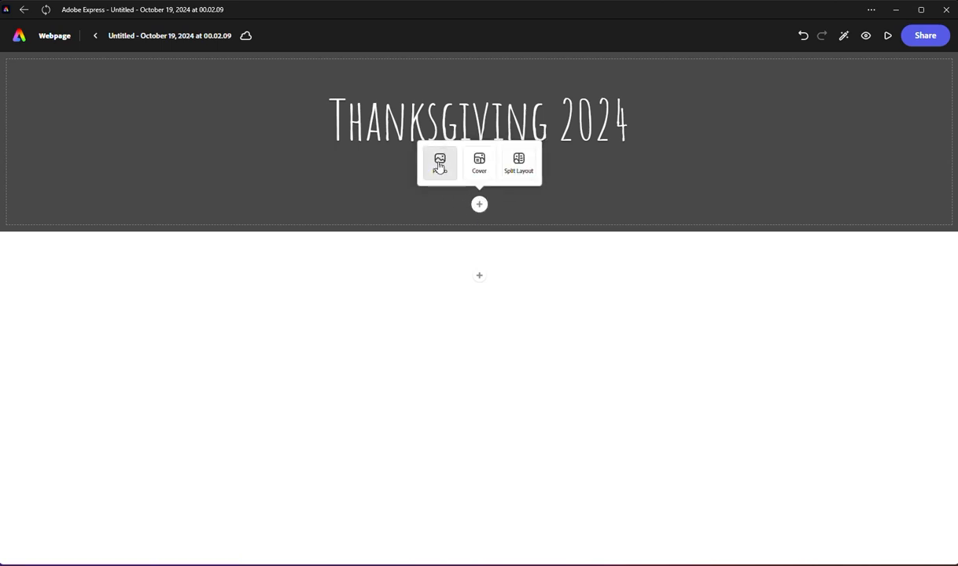
left_click(479, 160)
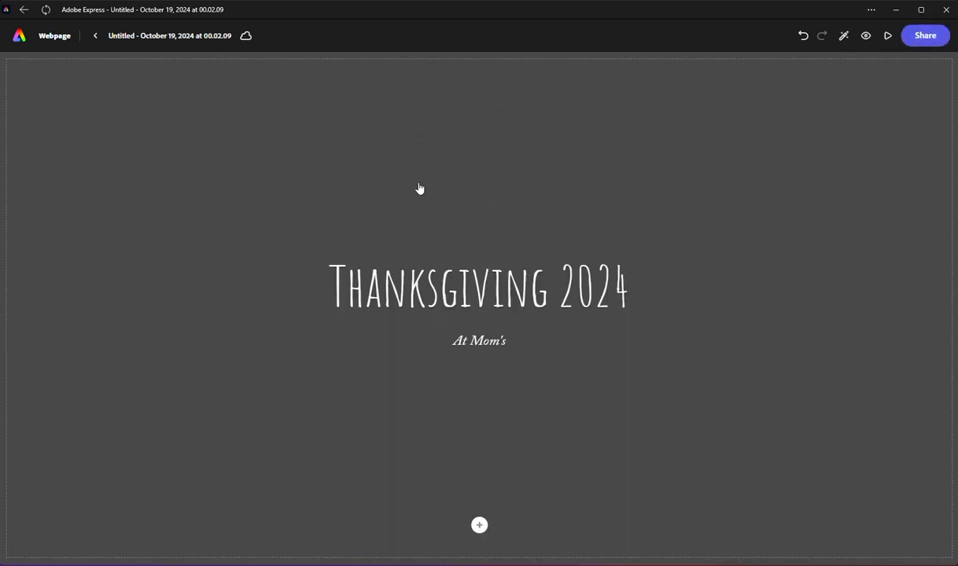
Step: Switch the title section to the Short Cover layout
left_click(480, 527)
left_click(467, 503)
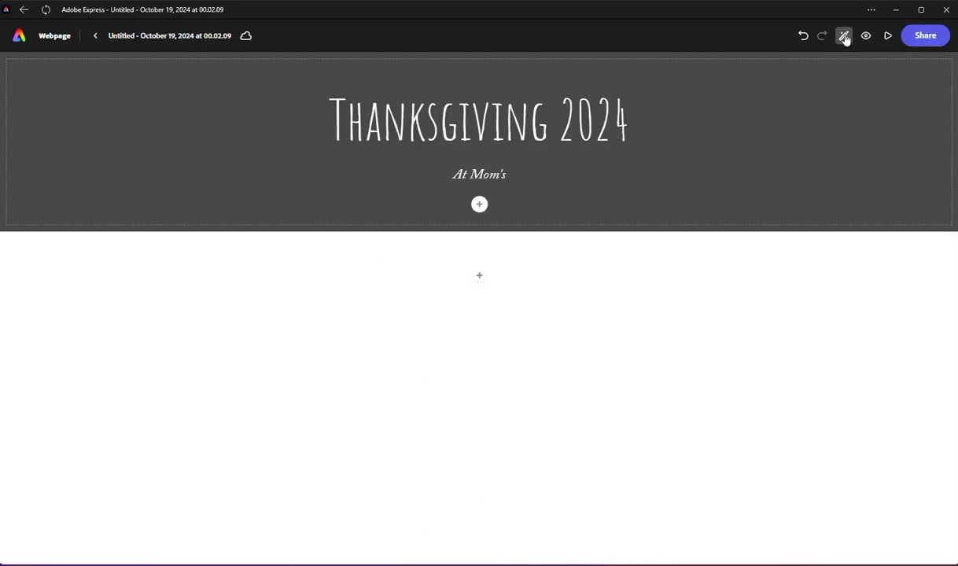
left_click(844, 37)
left_click(744, 122)
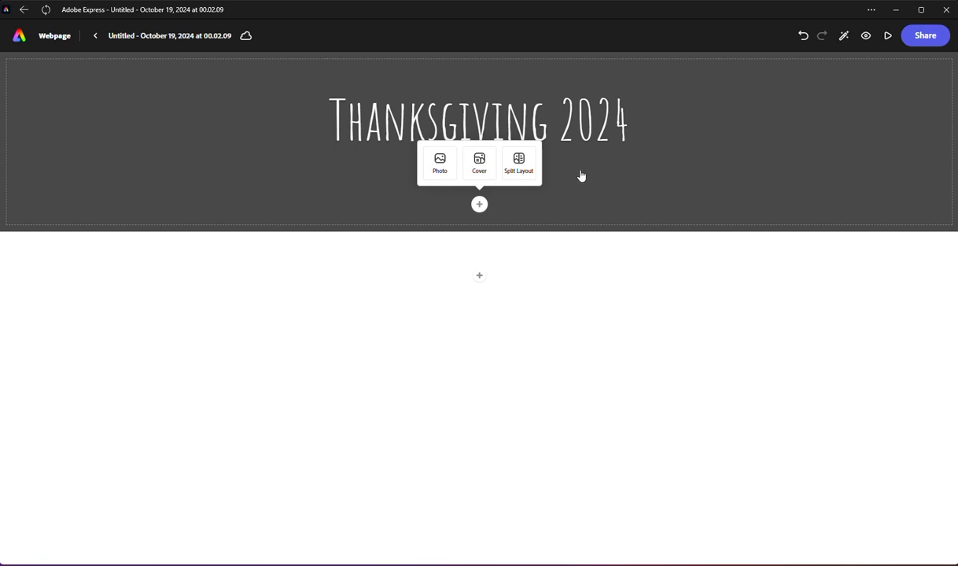
Step: Start adding a photo to the title section and search the stock photos for "fall background wood"
left_click(438, 165)
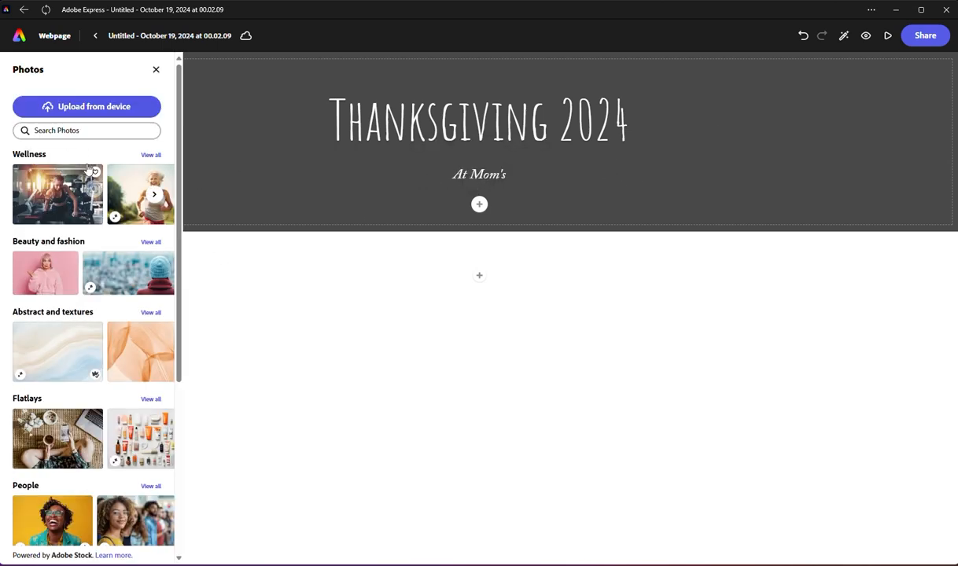
left_click(79, 131)
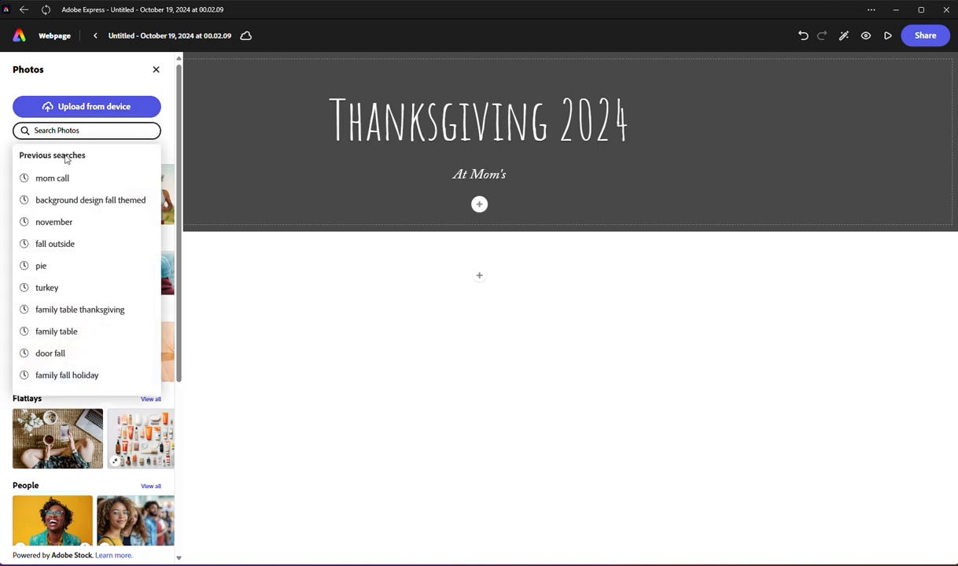
left_click(53, 79)
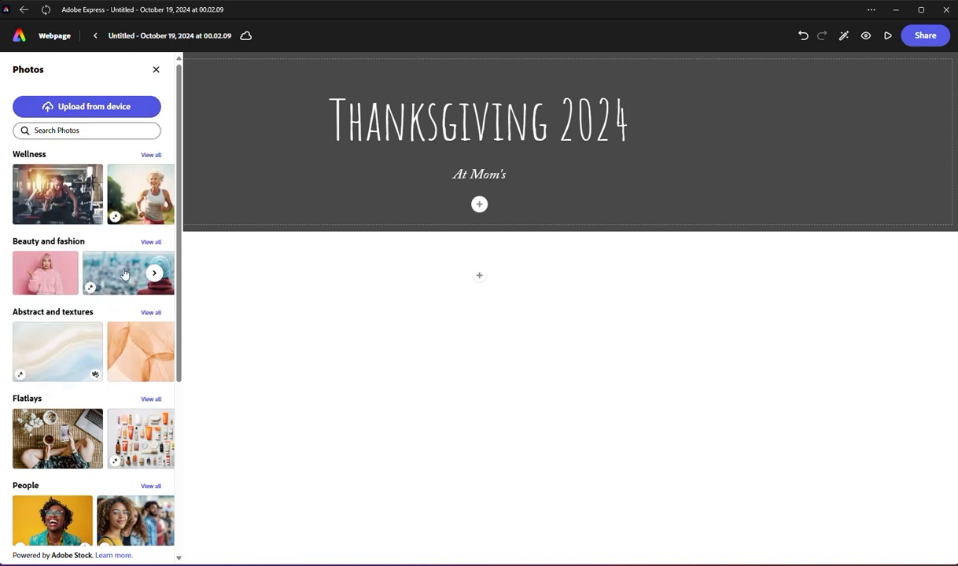
left_click(60, 135)
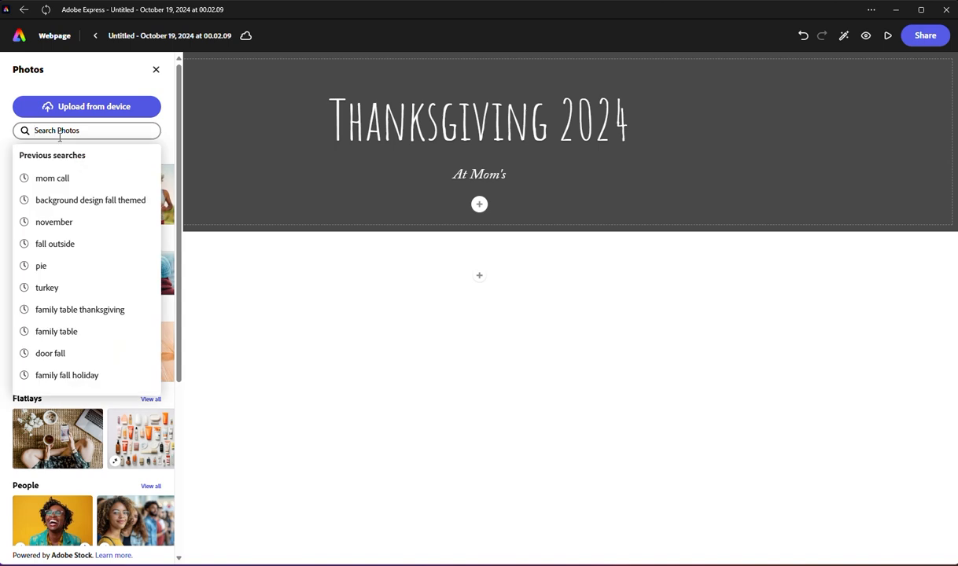
type("fa")
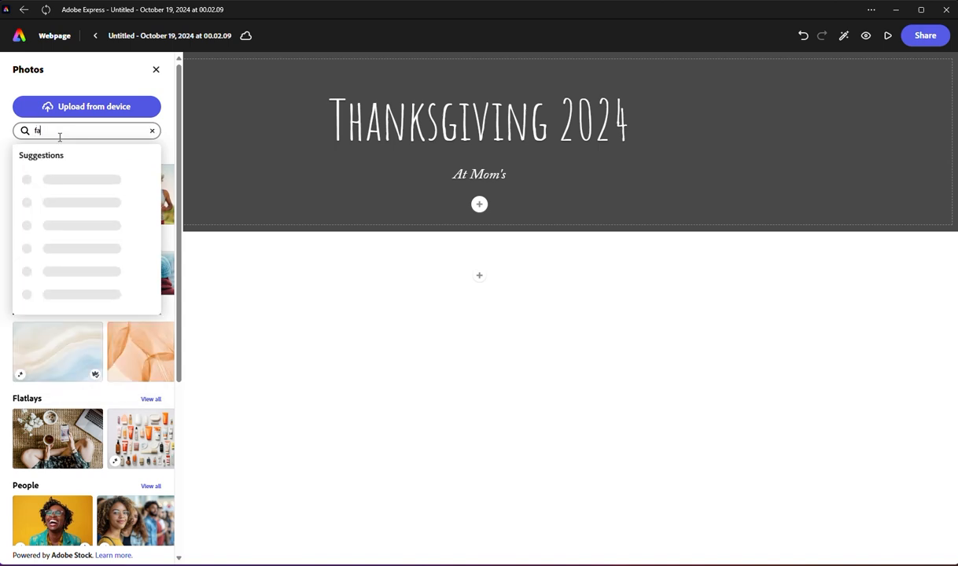
type("ll backgro")
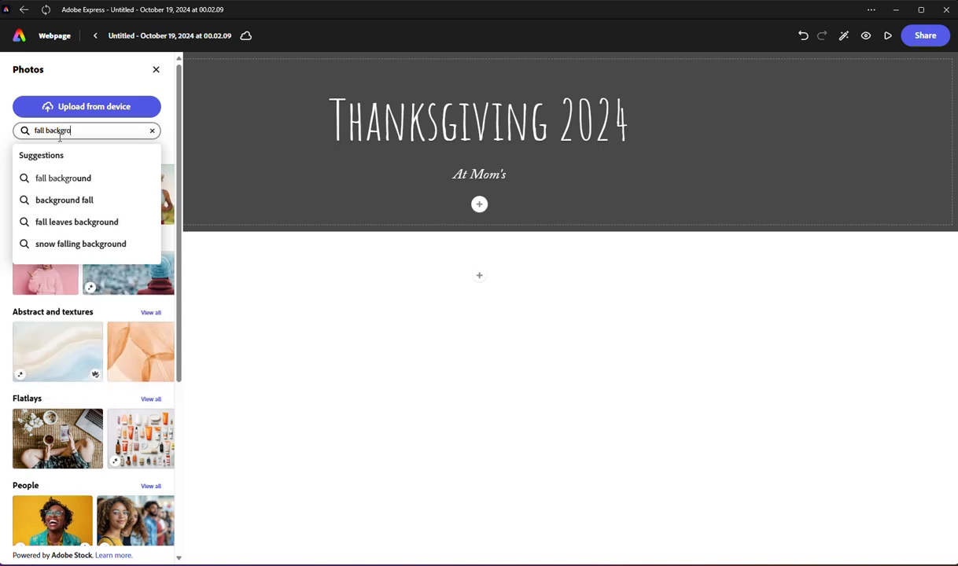
type("und gol")
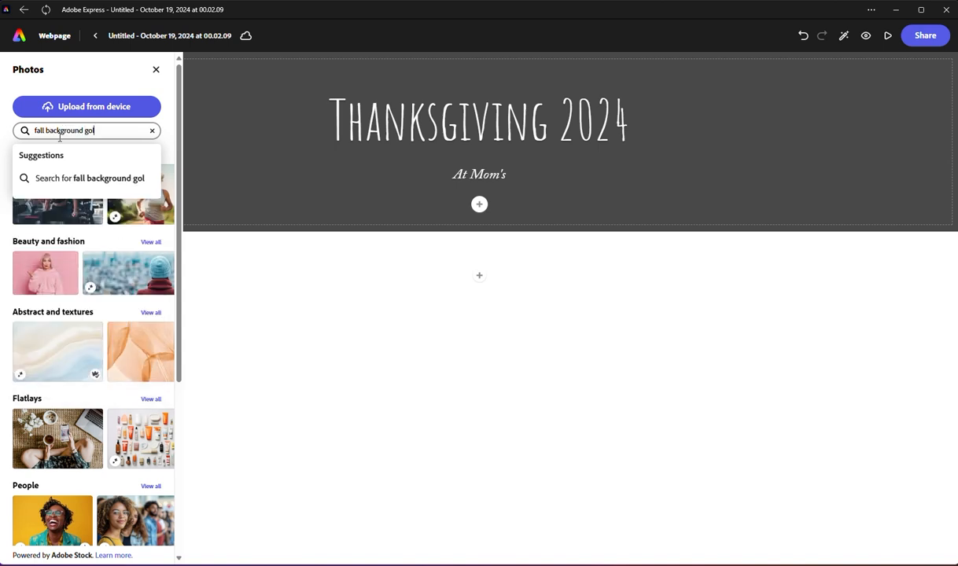
key("BackSpace")
key("BackSpace")
key("BackSpace")
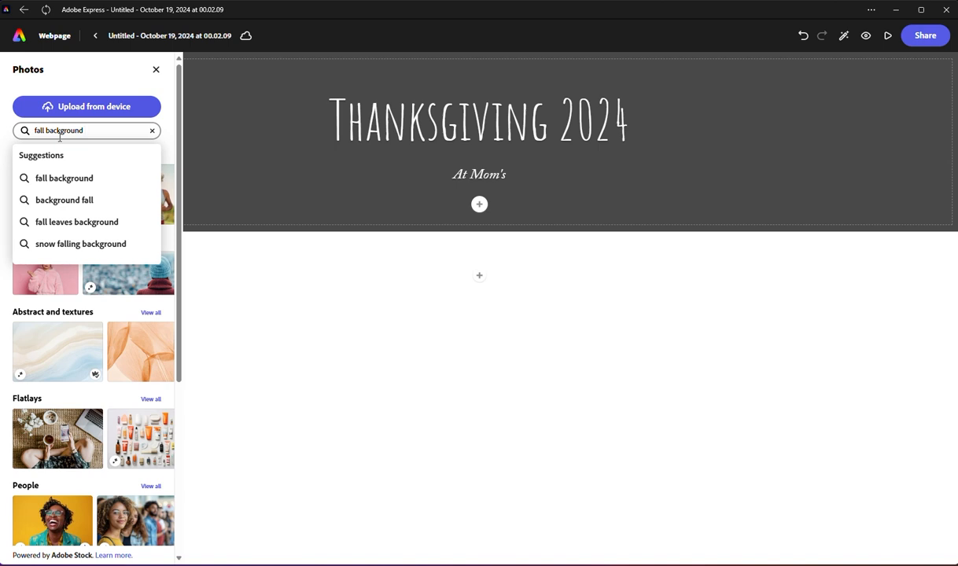
type("b")
key("BackSpace")
type("wood")
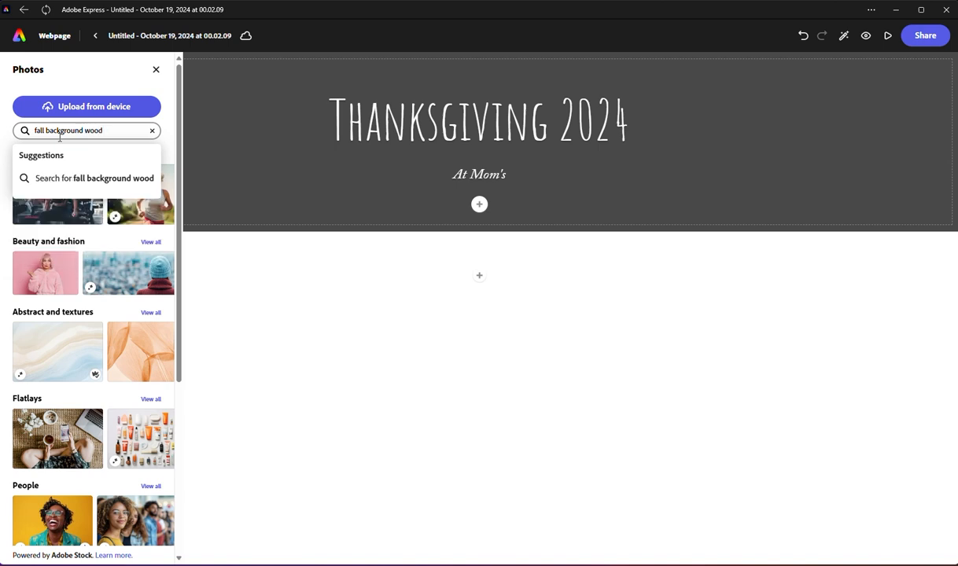
key("Return")
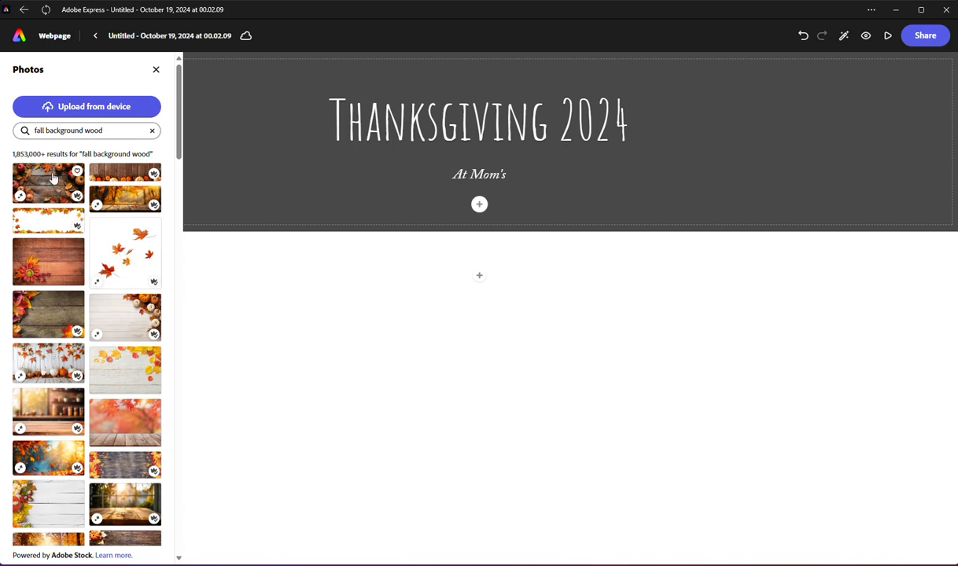
Step: Use the stock photo of pumpkins lined up against dark wooden boards as the title section's background
left_click(110, 175)
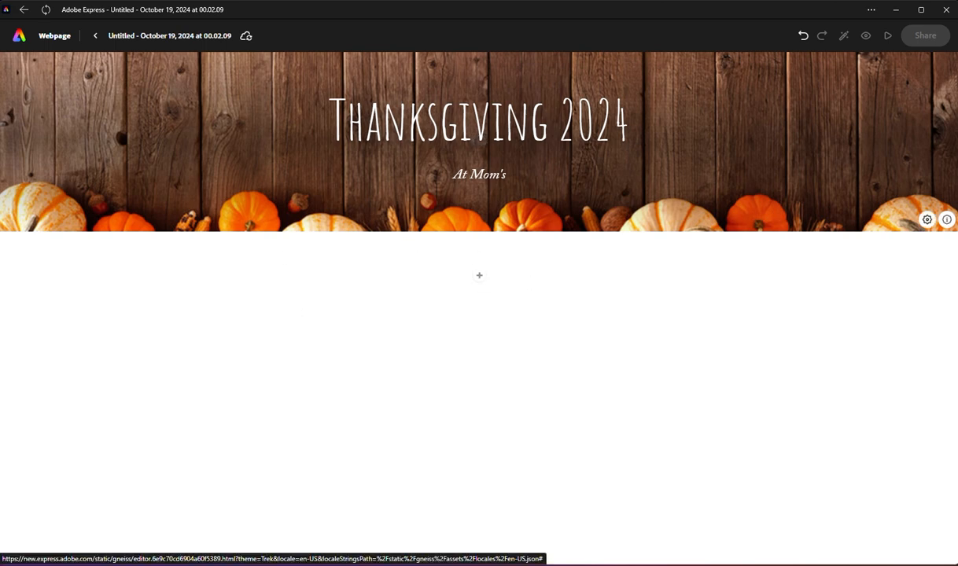
left_click(927, 221)
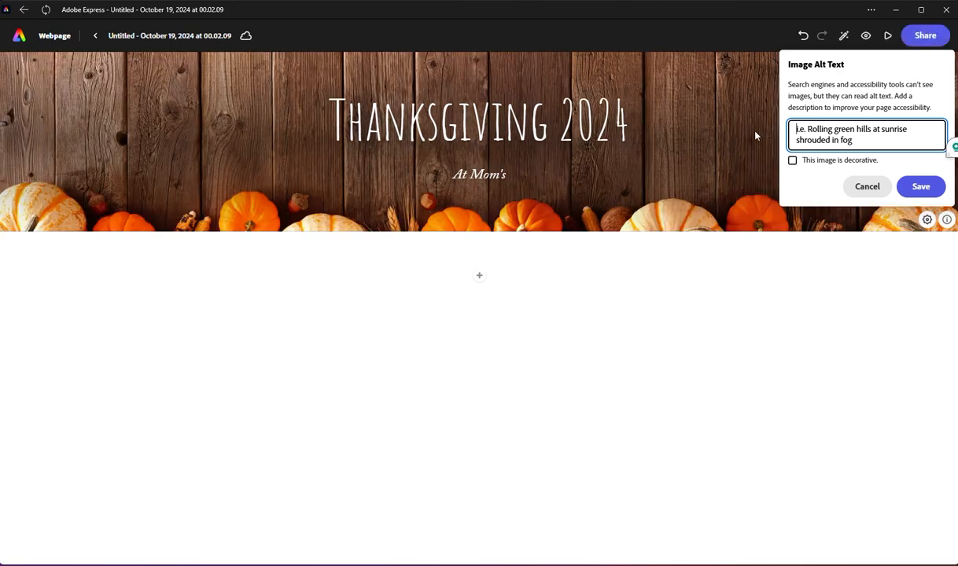
type("Wood")
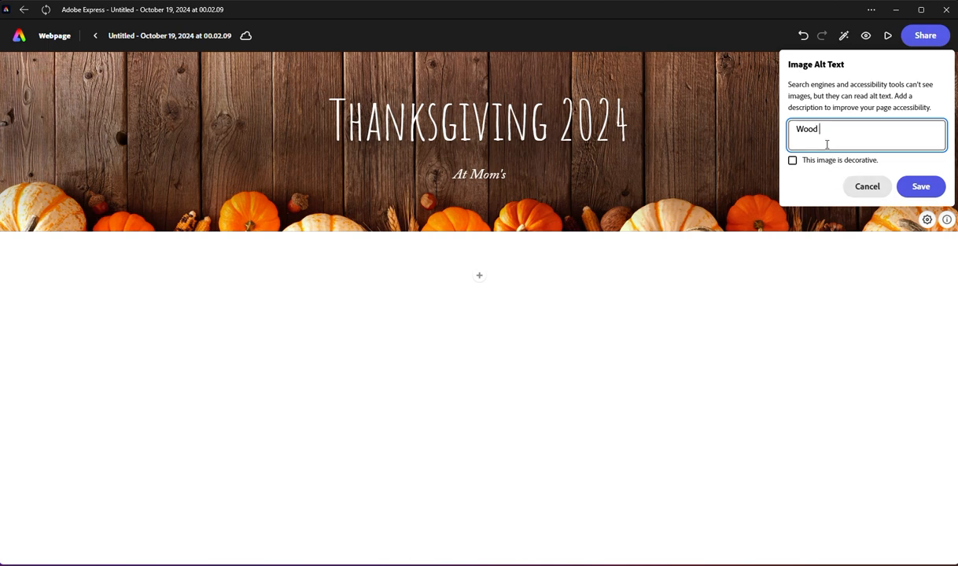
left_click(859, 187)
Step: Set the background photo's alt text to "Wood background, with pumkins." and save it
left_click(927, 221)
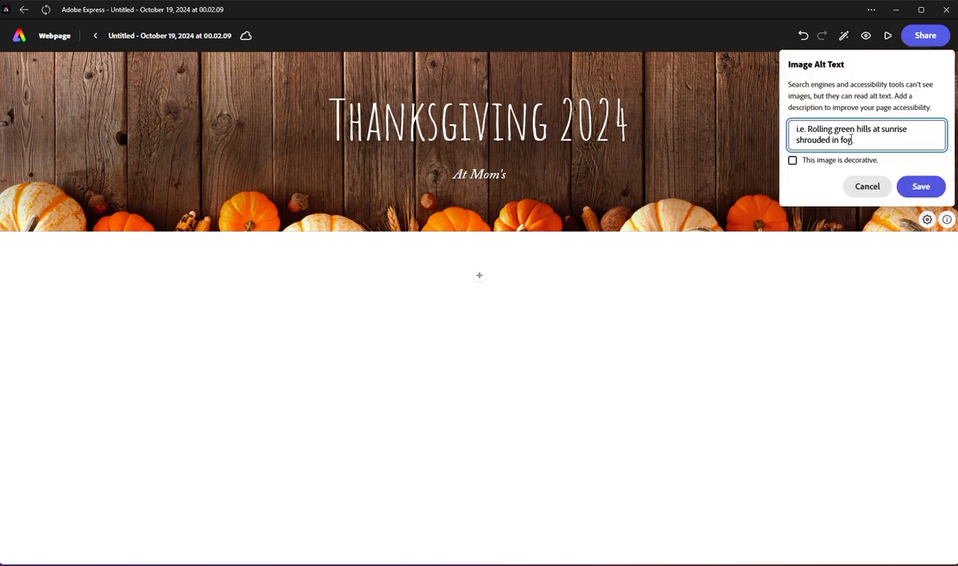
type("Woo")
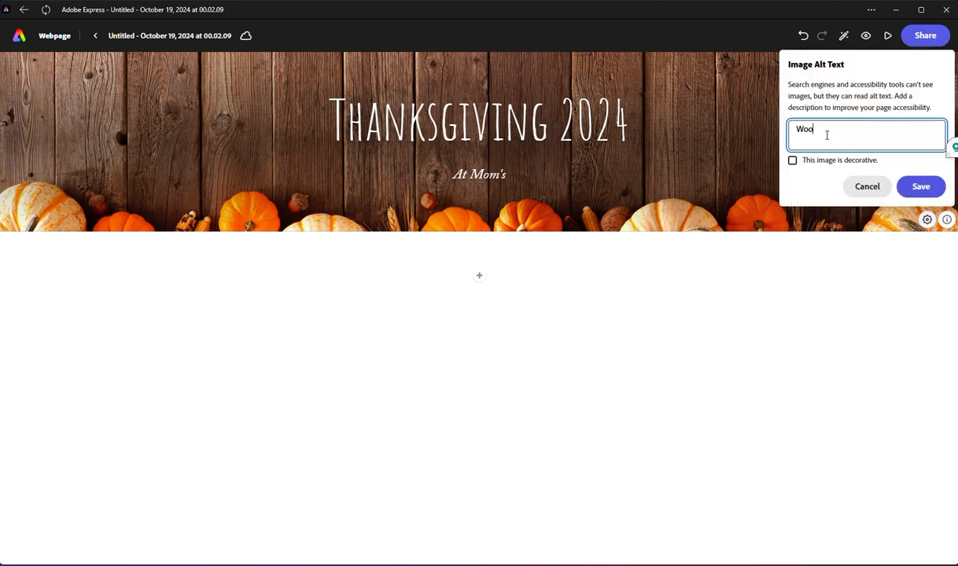
type("w b")
type("background, with pu")
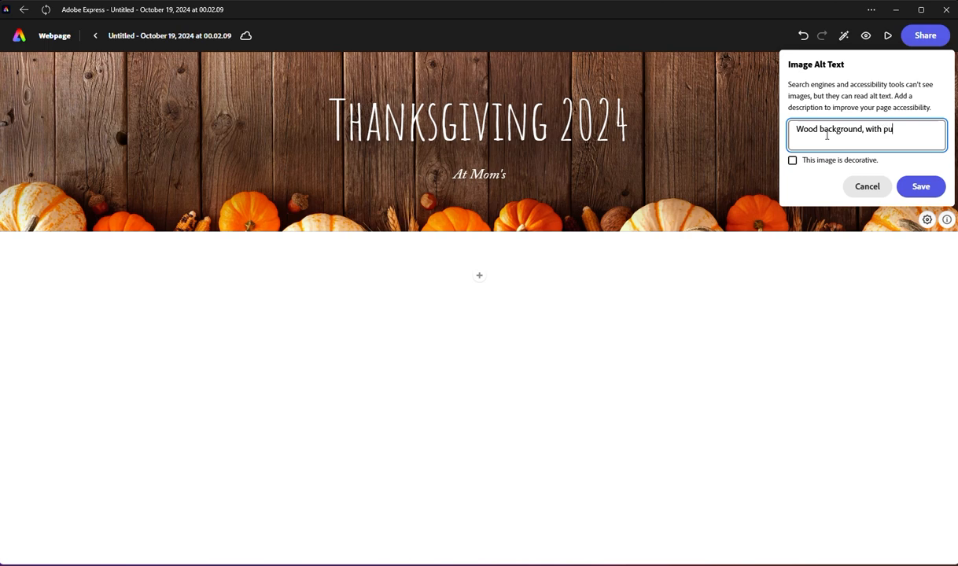
type(".")
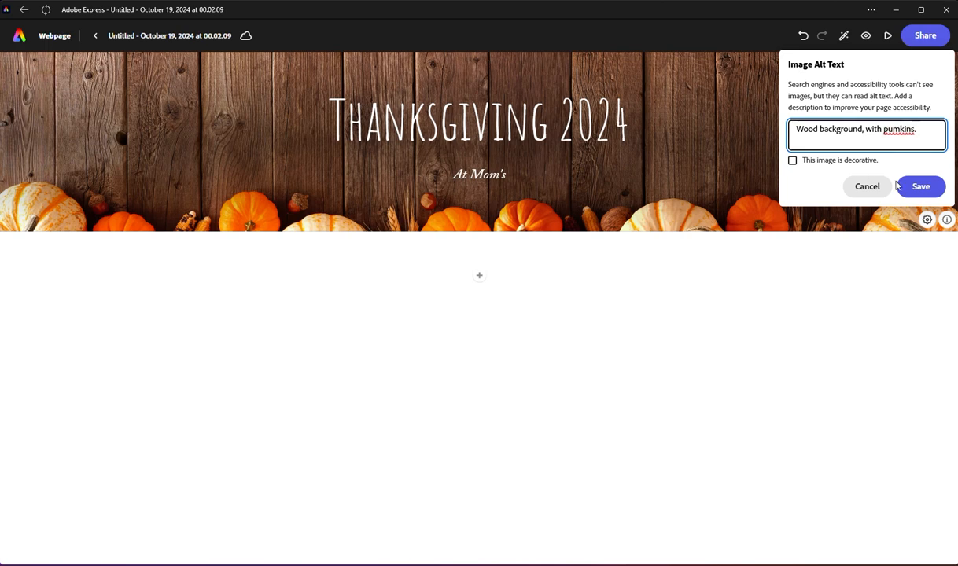
left_click(921, 188)
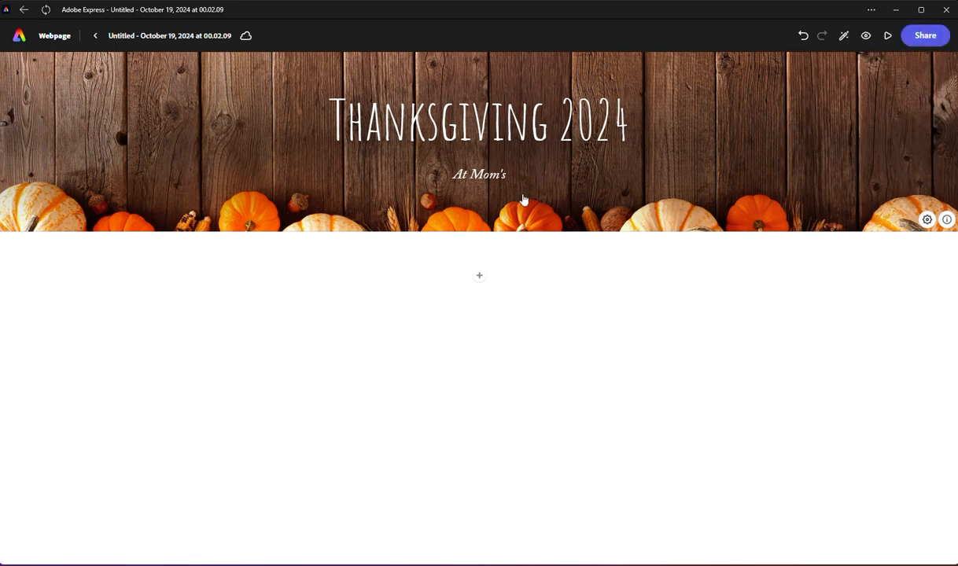
left_click(479, 276)
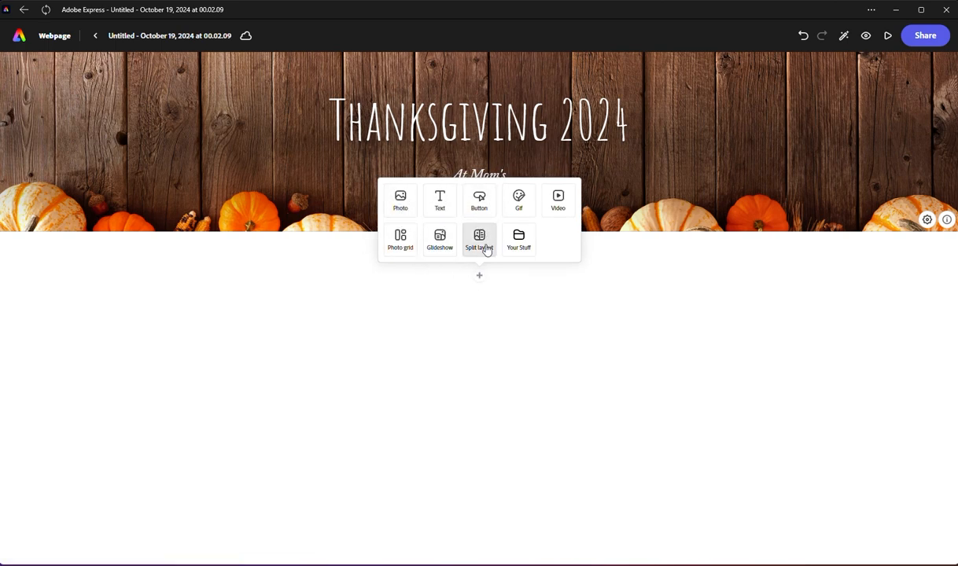
left_click(516, 201)
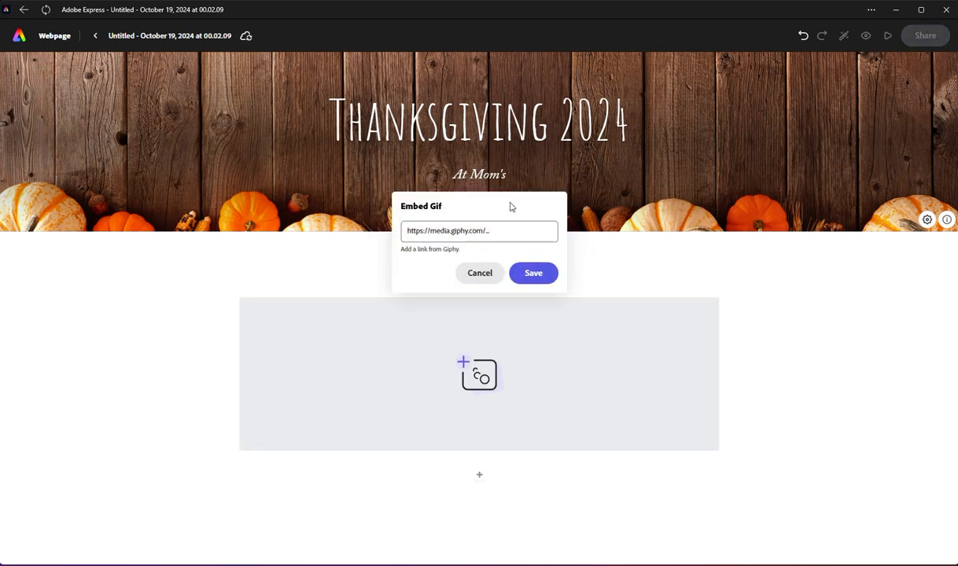
left_click(486, 273)
Step: Start a photo grid below the title section, search the stock photos for "Turkey" and add the roast turkey with candles behind it
left_click(480, 276)
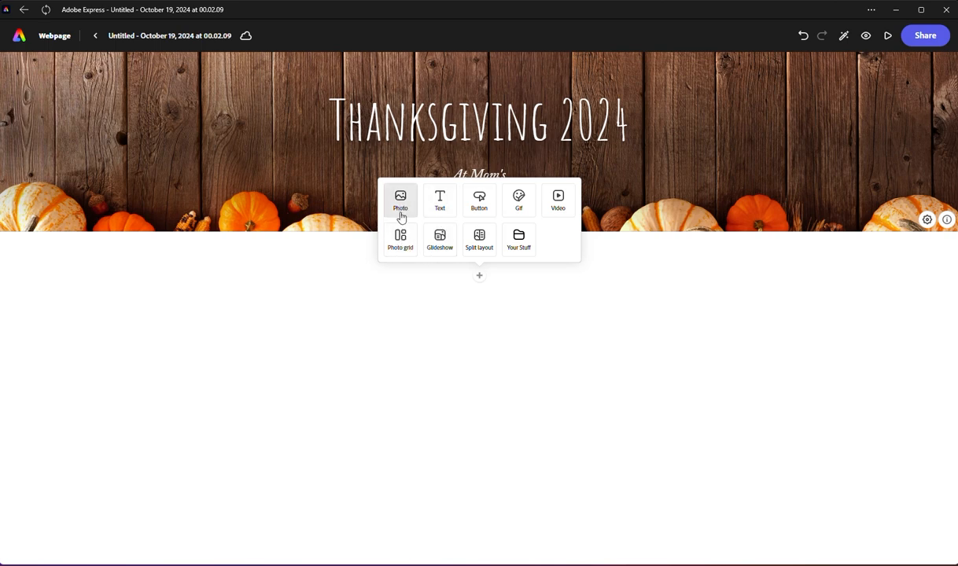
left_click(394, 241)
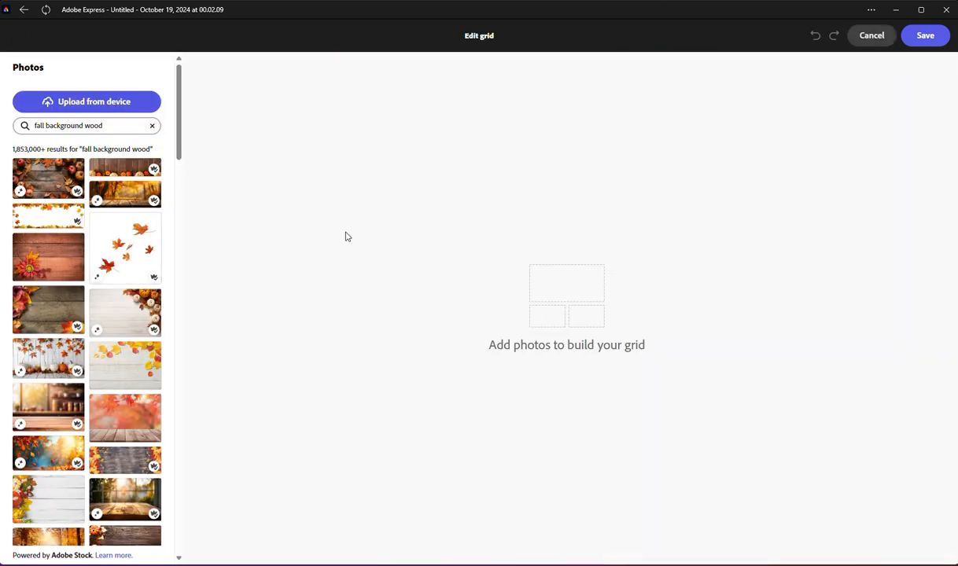
left_click(72, 129)
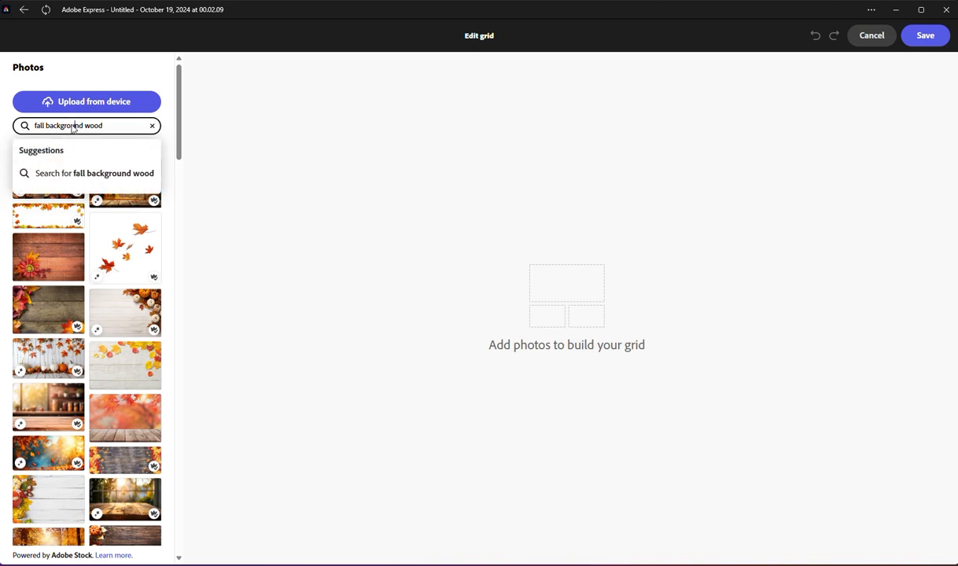
key("BackSpace")
key("BackSpace")
key("BackSpace")
key("BackSpace")
key("BackSpace")
key("BackSpace")
key("BackSpace")
key("BackSpace")
key("BackSpace")
key("BackSpace")
key("BackSpace")
key("BackSpace")
key("BackSpace")
key("BackSpace")
key("BackSpace")
key("BackSpace")
key("BackSpace")
key("BackSpace")
key("BackSpace")
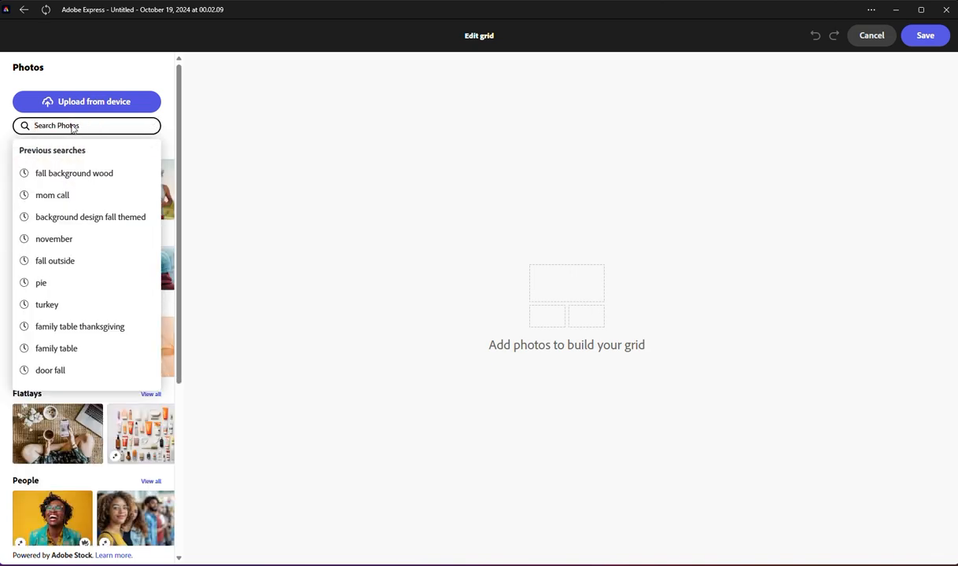
type("Turket")
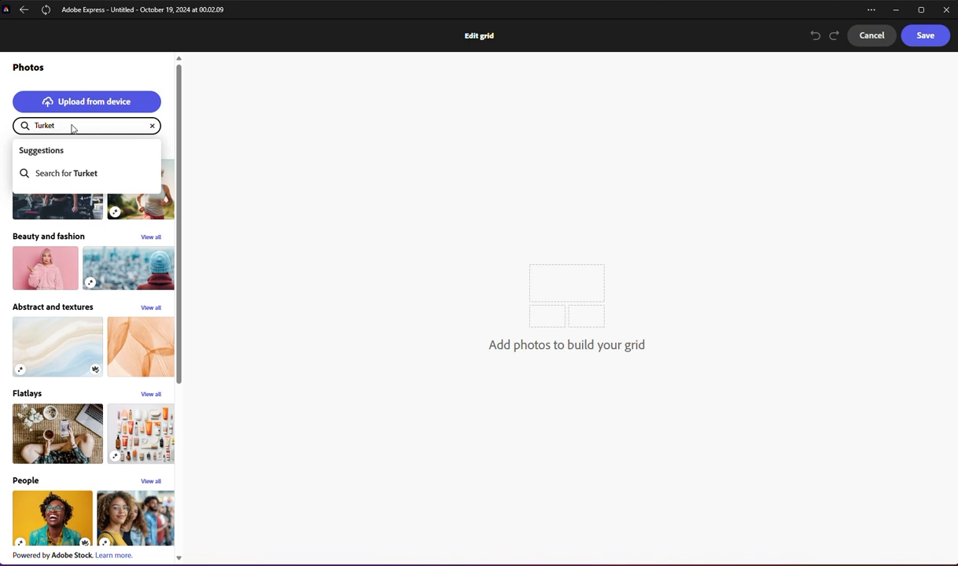
key("BackSpace")
type("y")
key("Return")
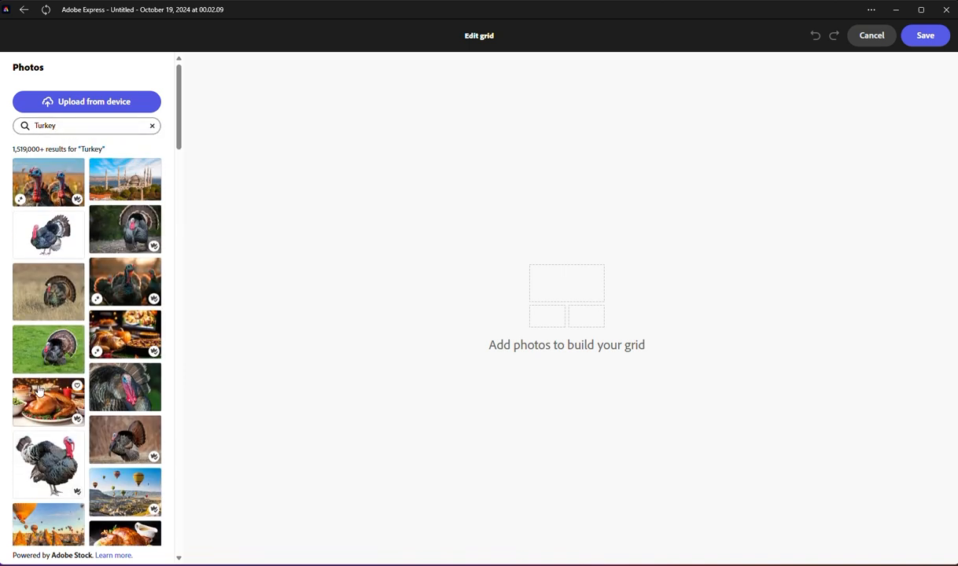
left_click(39, 393)
Step: Search the stock photos for "cranberry" and add the photo of cranberries in a pot beside a wooden spoon to the grid
left_click(69, 126)
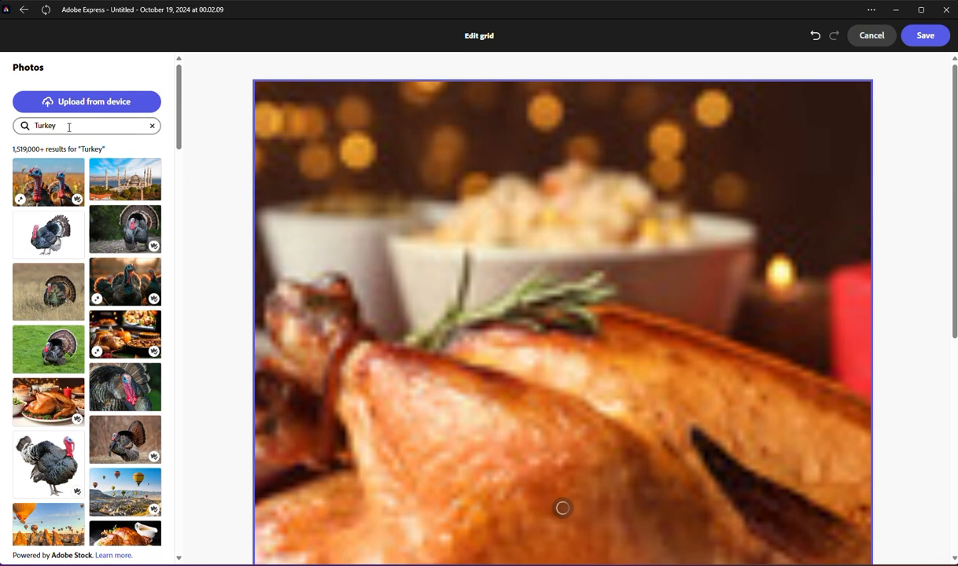
key("ctrl+a")
type("cranb")
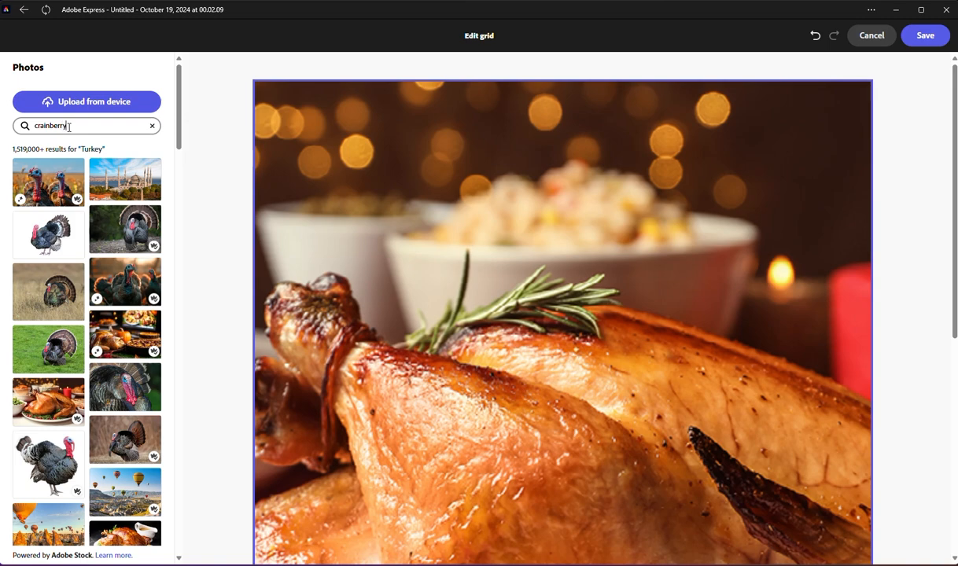
key("BackSpace")
key("BackSpace")
key("BackSpace")
type("n")
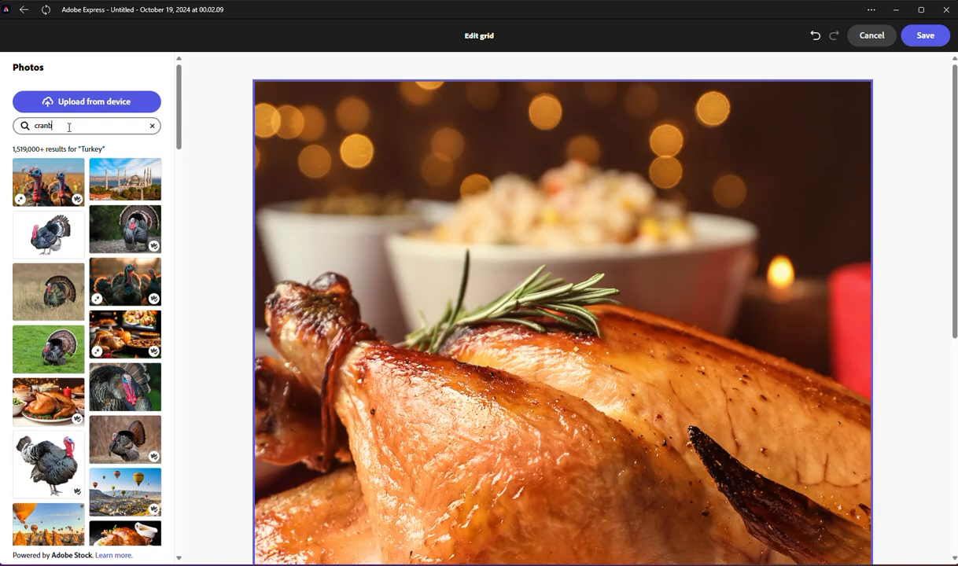
key("Return")
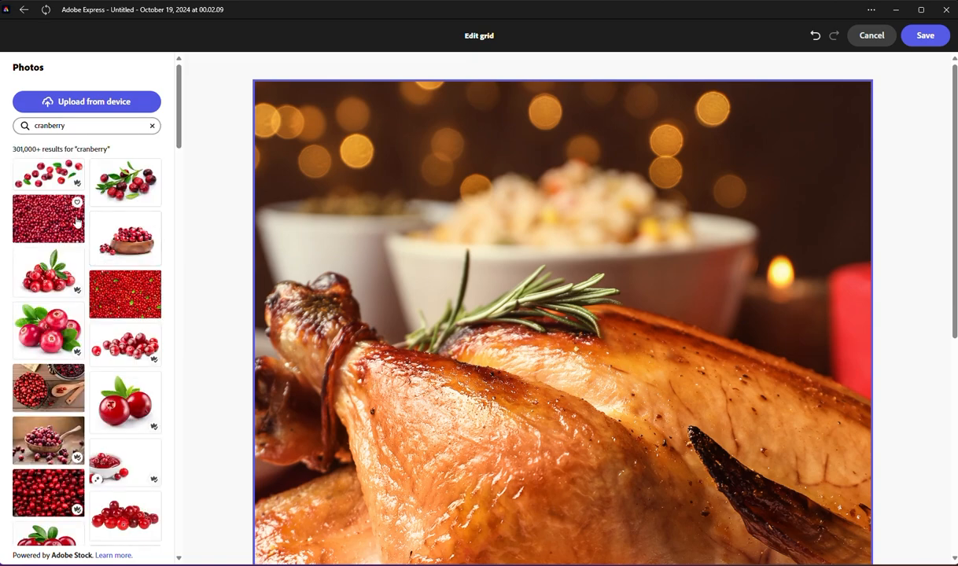
left_click(24, 406)
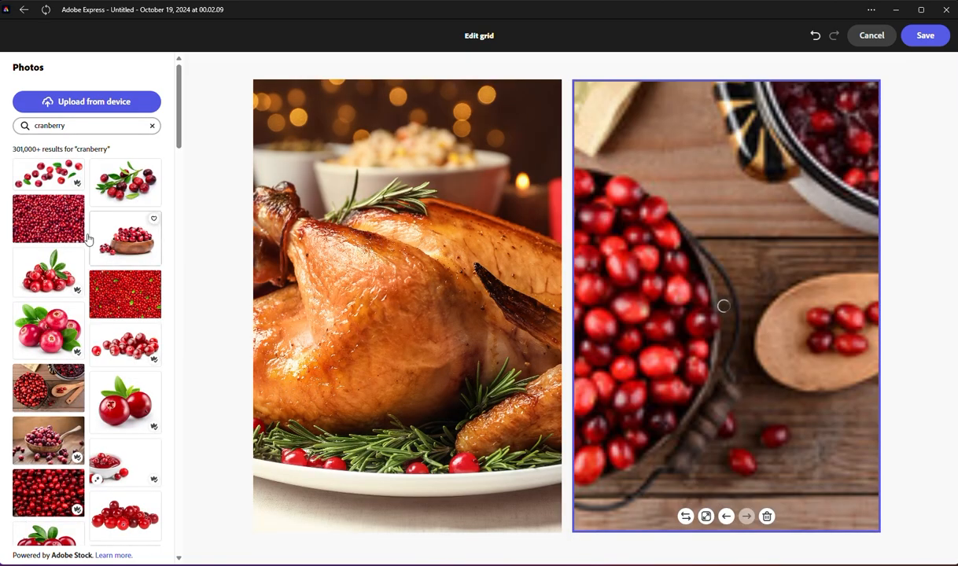
Step: Search for "green bean casserole" and add the casserole in a white dish, the crumb-topped casserole and the dark roast turkey dinner to the grid
double_click(51, 124)
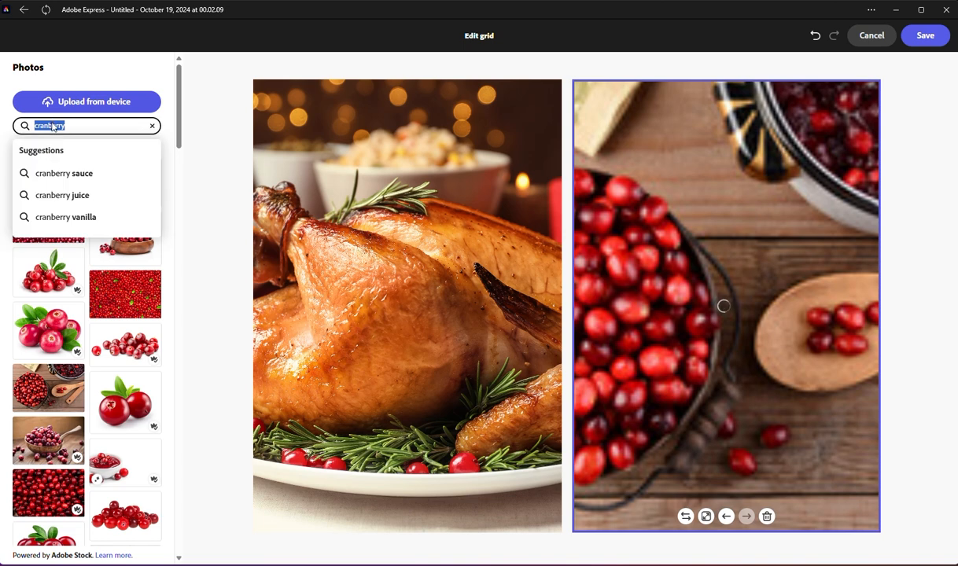
type("Green")
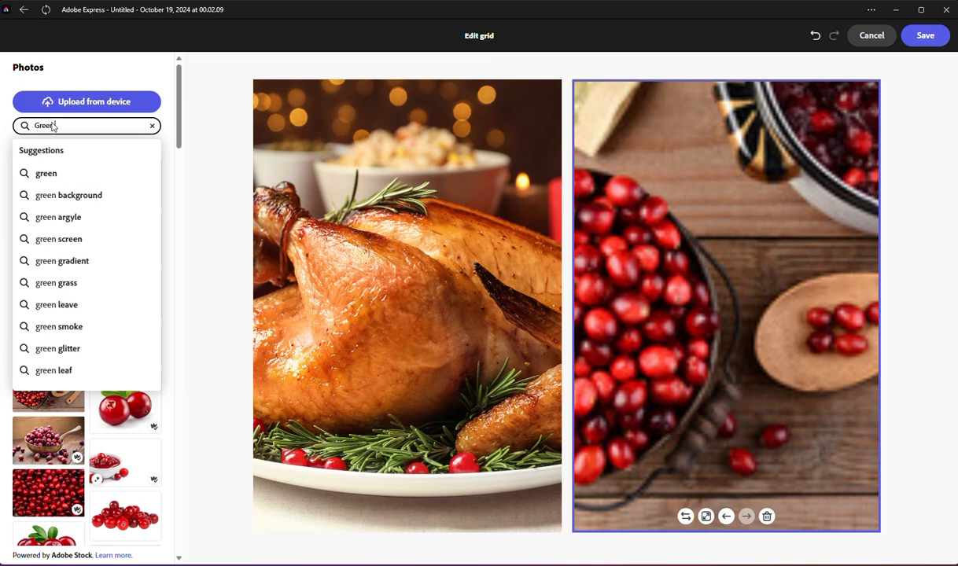
type(" Bean")
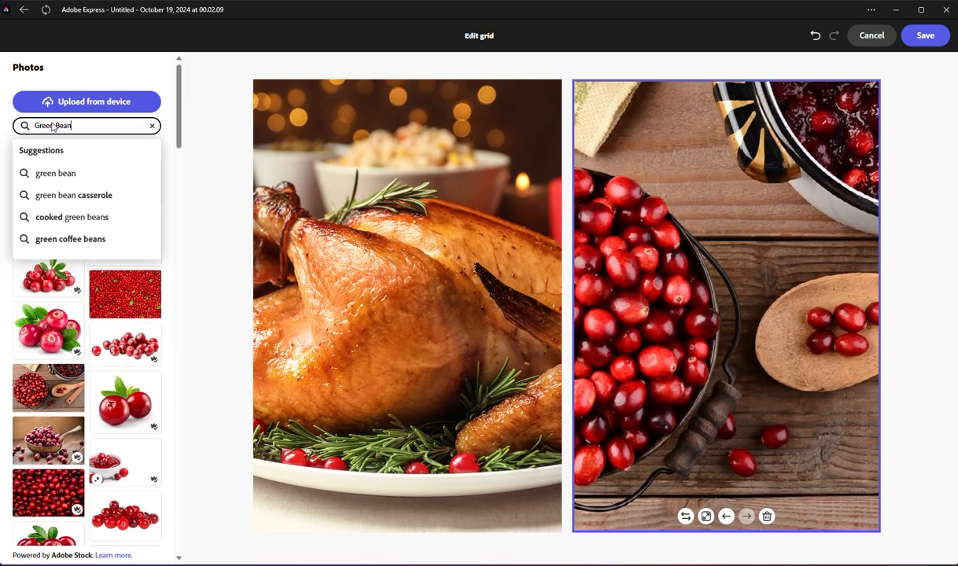
key("Down")
key("Down")
key("Return")
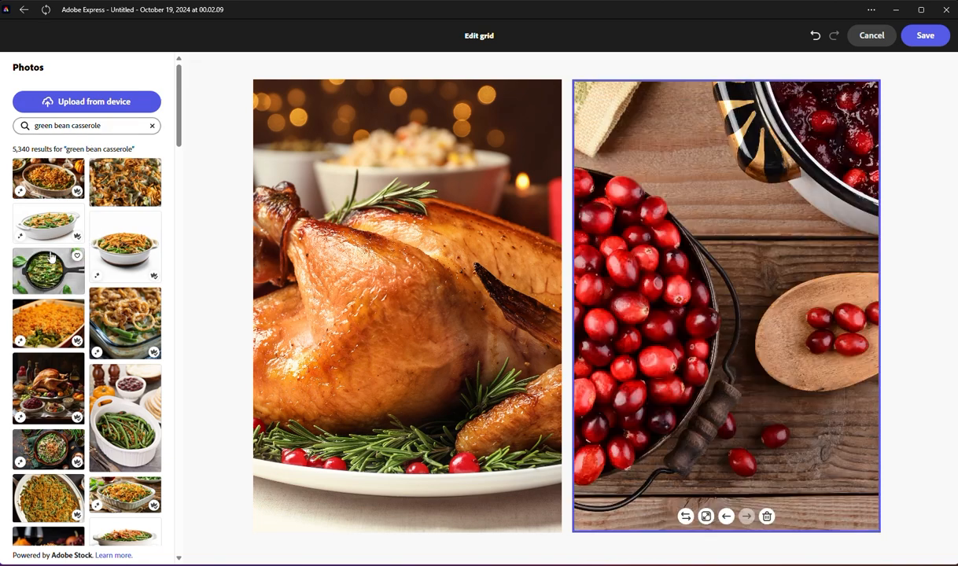
left_click(46, 234)
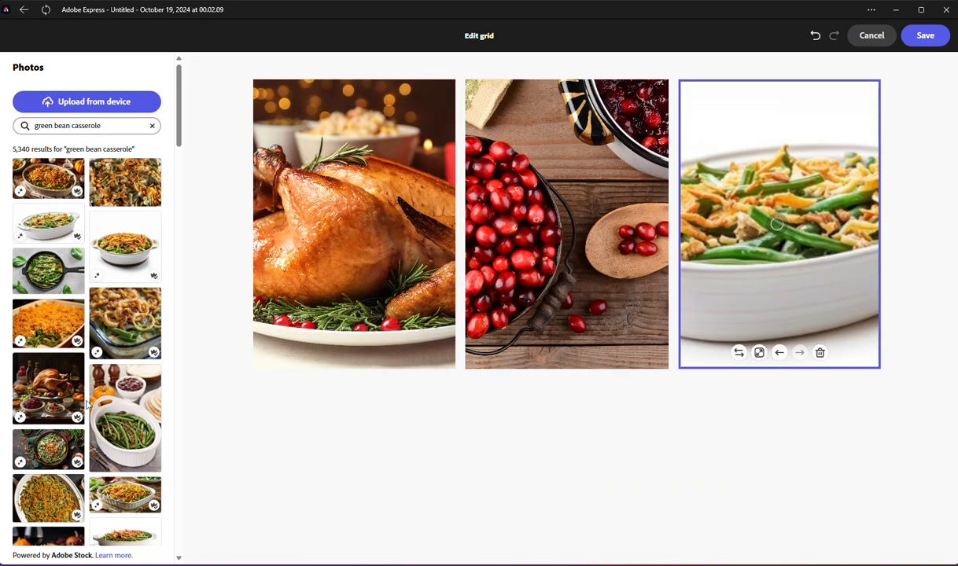
left_click(71, 333)
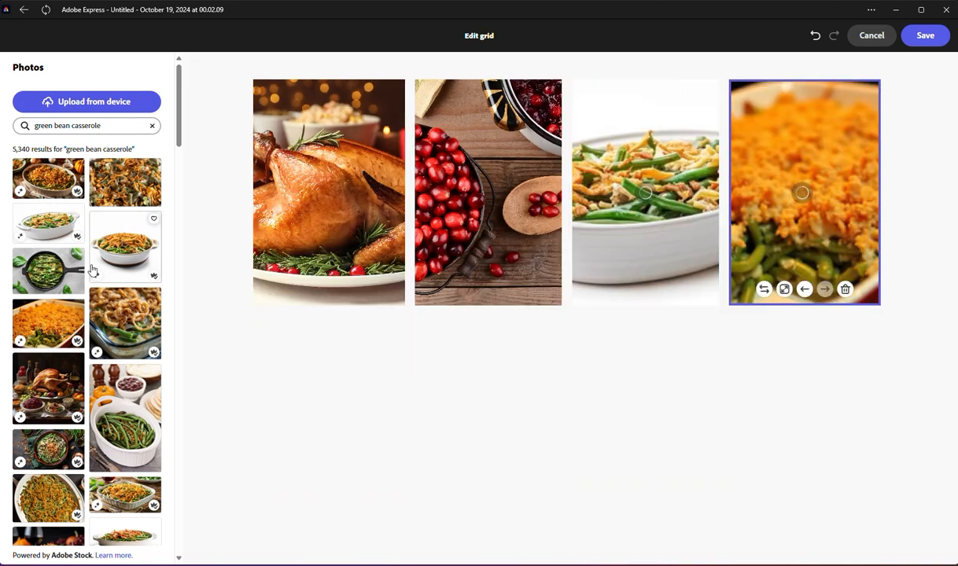
left_click(67, 381)
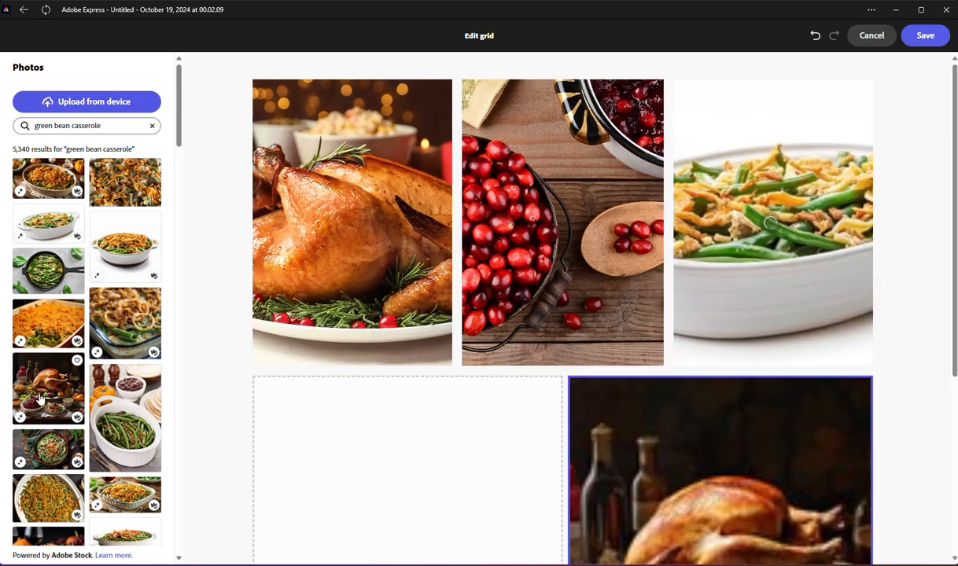
Step: Delete the photo of the green bean casserole in a white dish from the grid
scroll(542, 407, "down", 3)
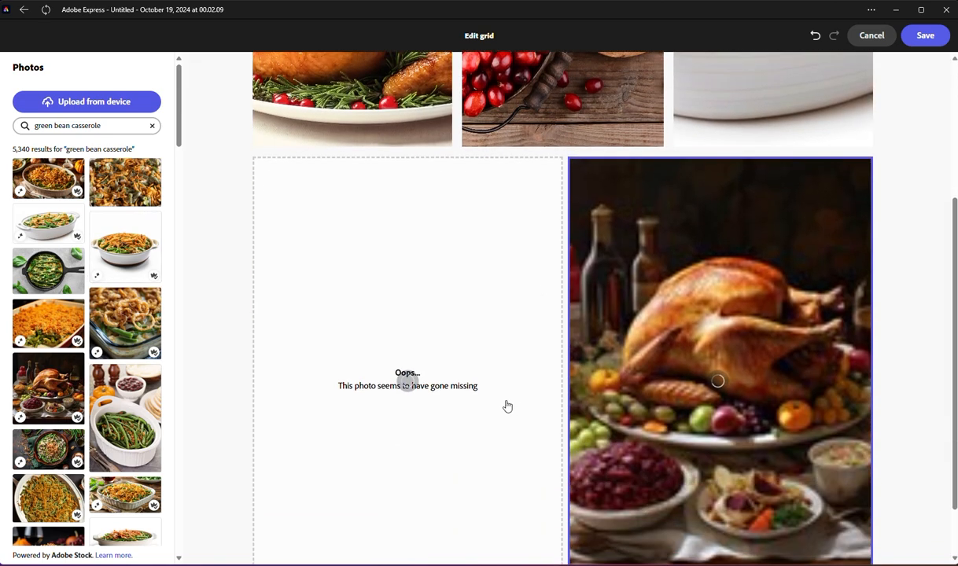
scroll(677, 396, "up", 3)
scroll(677, 396, "down", 4)
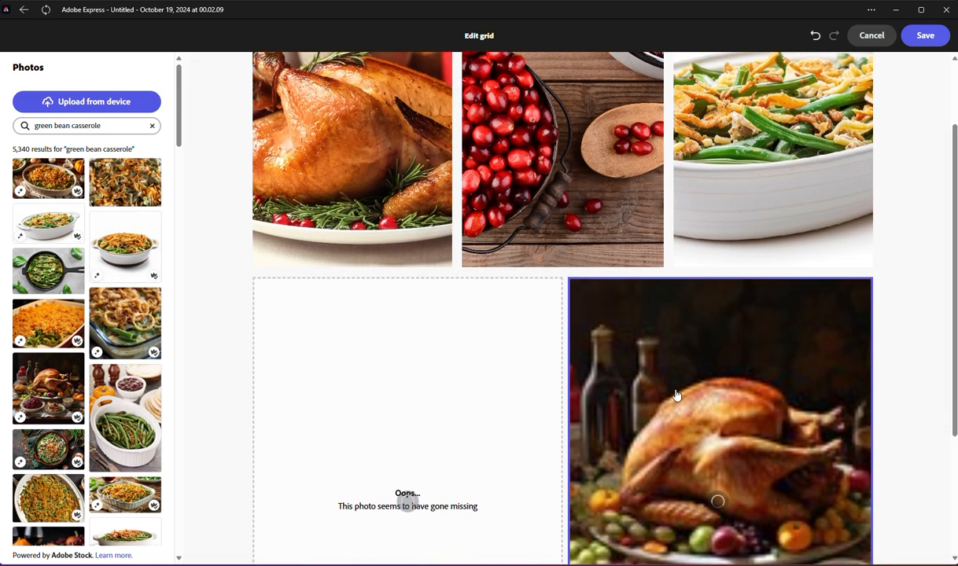
double_click(73, 127)
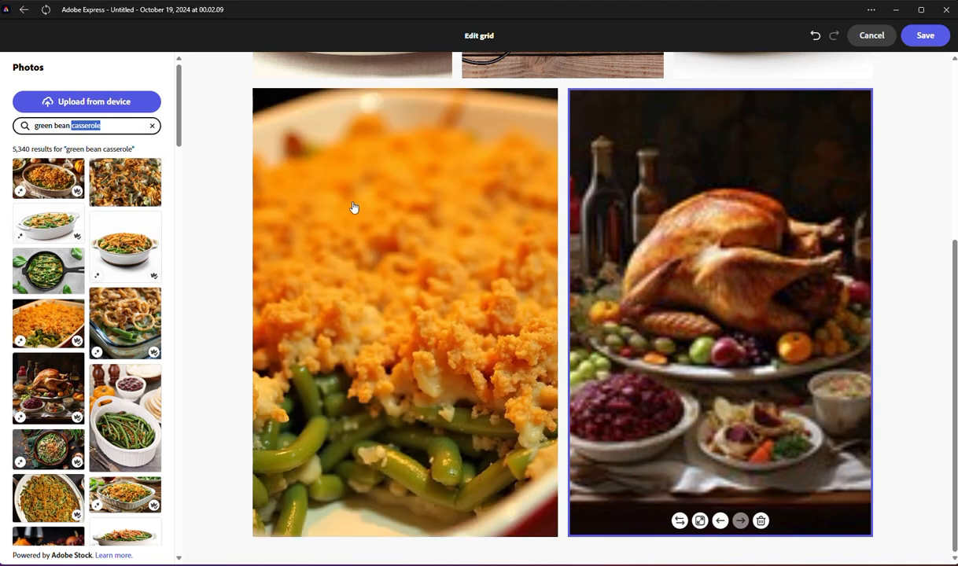
scroll(393, 229, "up", 3)
scroll(462, 292, "down", 3)
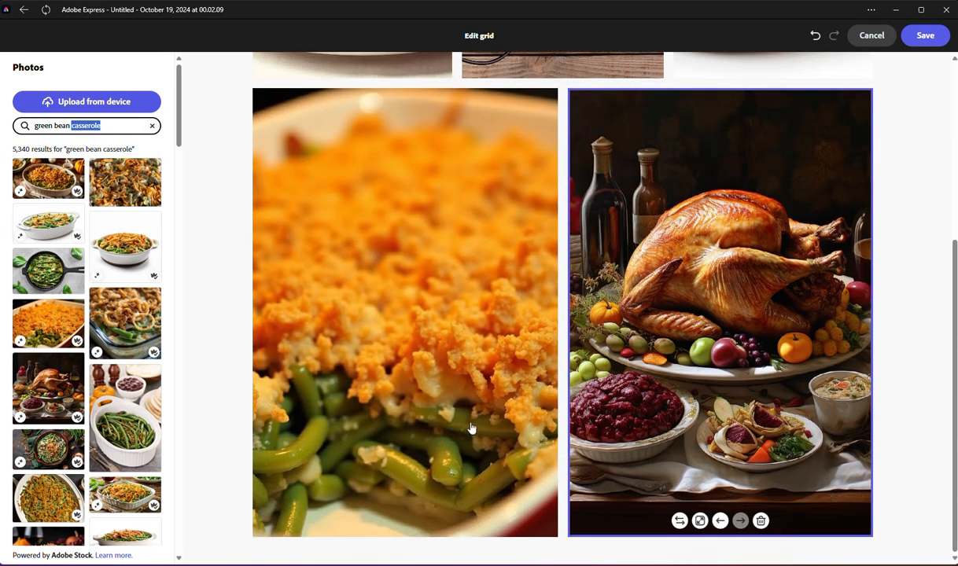
scroll(557, 364, "up", 3)
scroll(542, 400, "down", 3)
scroll(708, 342, "up", 4)
scroll(701, 315, "down", 3)
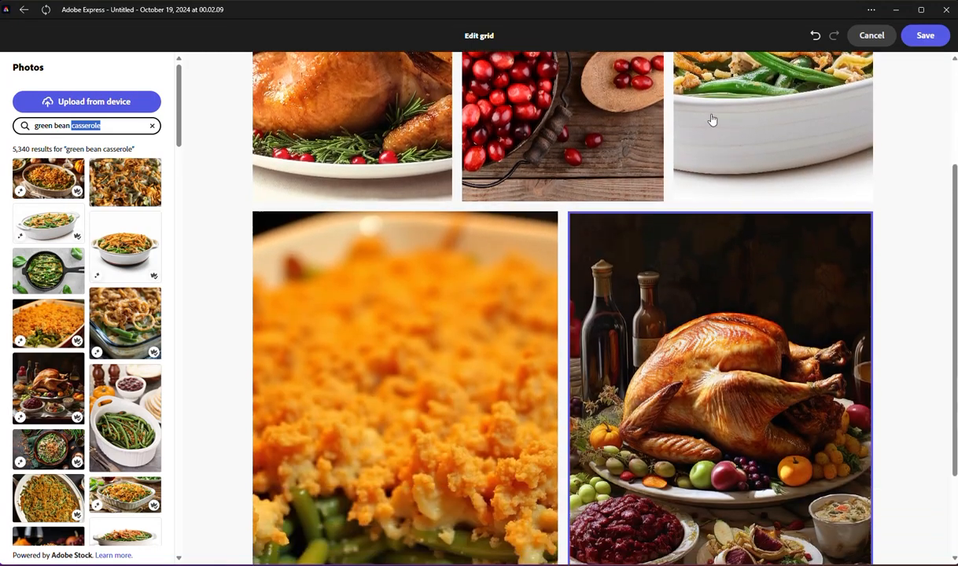
left_click(712, 120)
left_click(815, 186)
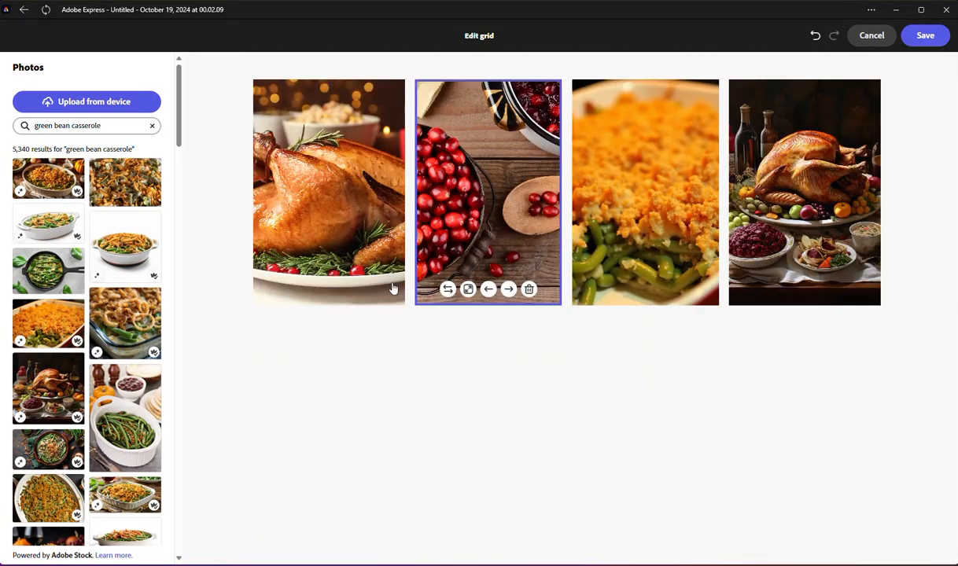
Step: Search the stock photos for "thanksgiving stuffing" and add the white bowl of stuffing topped with rosemary to the grid
left_click(76, 122)
triple_click(78, 126)
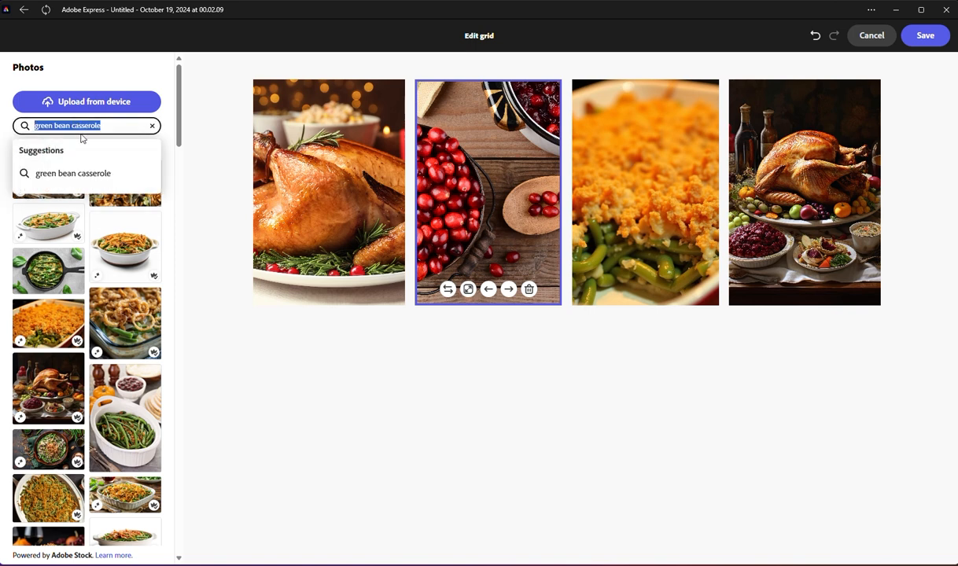
type("s")
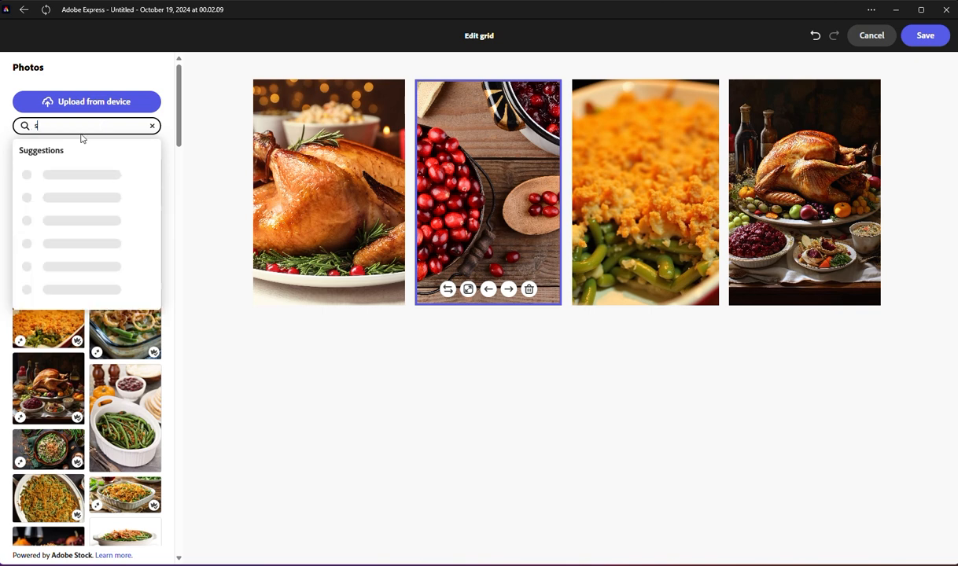
type("tuffing")
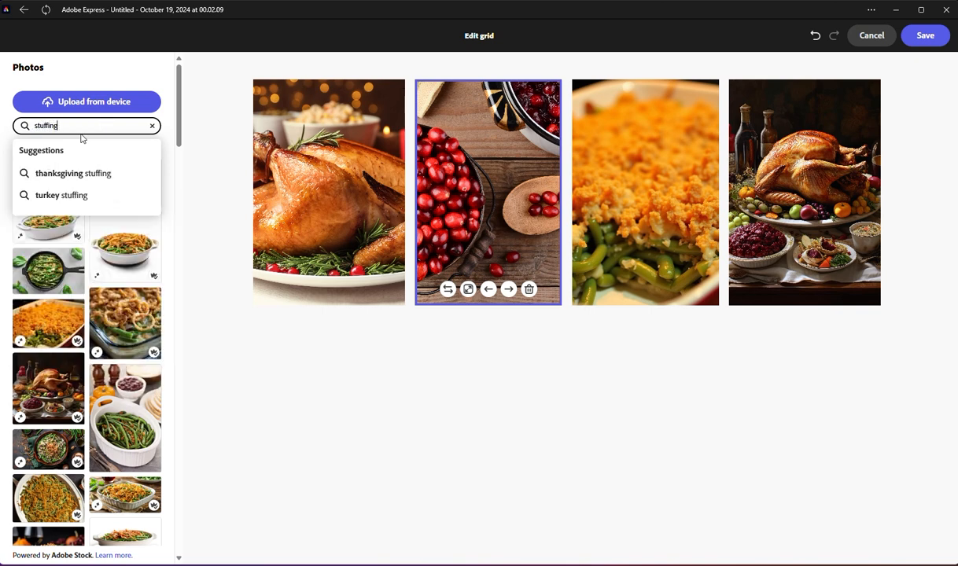
key("Down")
key("Return")
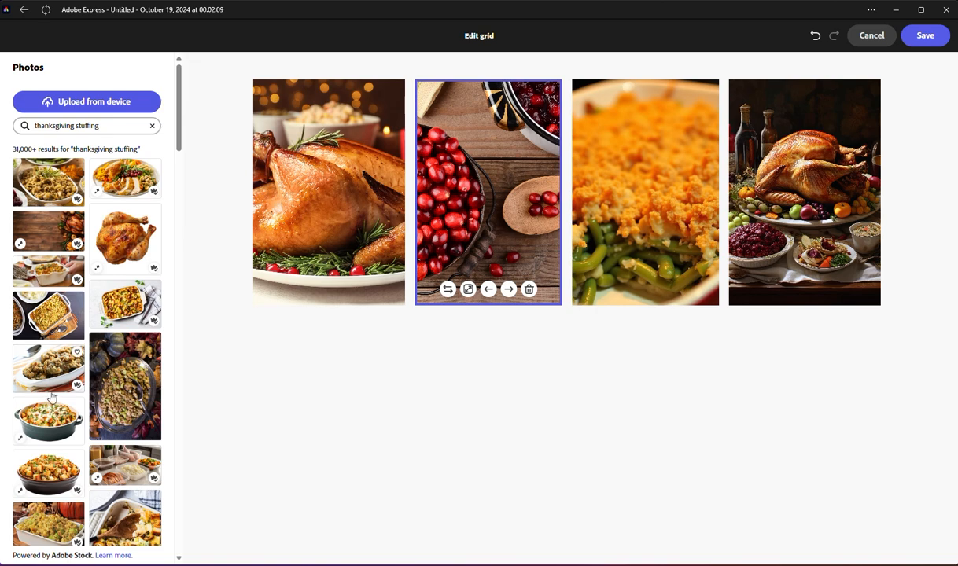
left_click(34, 189)
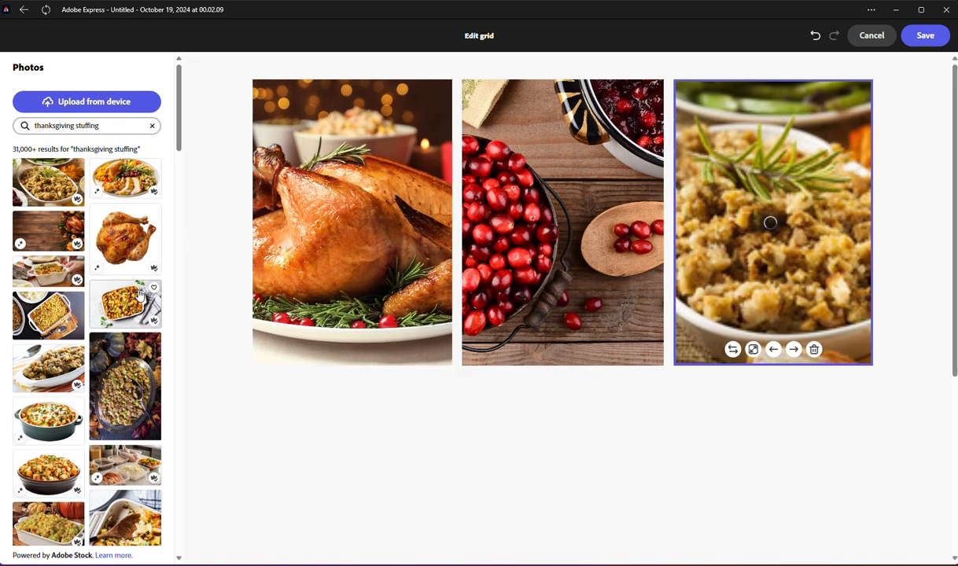
scroll(405, 266, "down", 3)
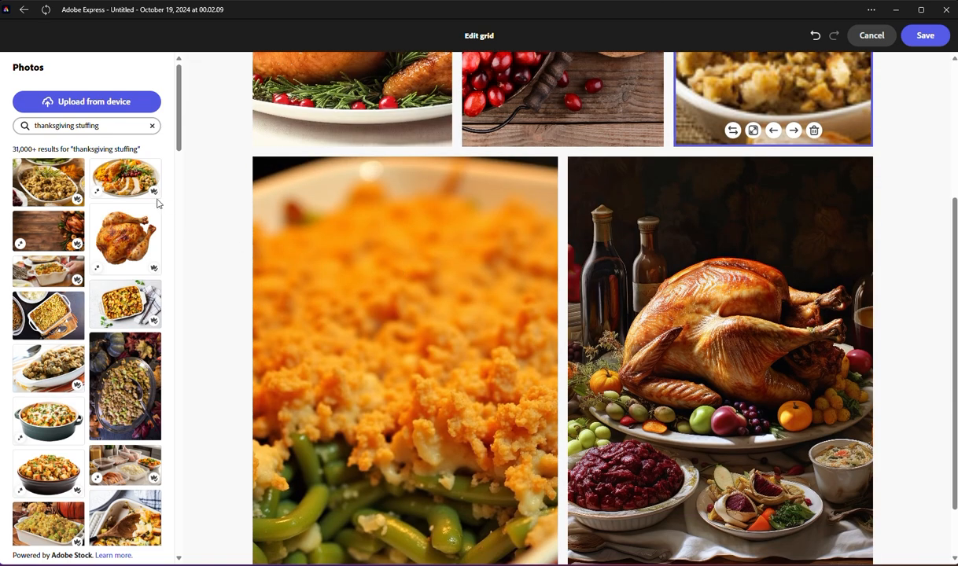
Step: Search the stock photos for "Pumkin Pie", add the lattice-topped pie with pumpkins behind it, and save the photo grid
triple_click(92, 126)
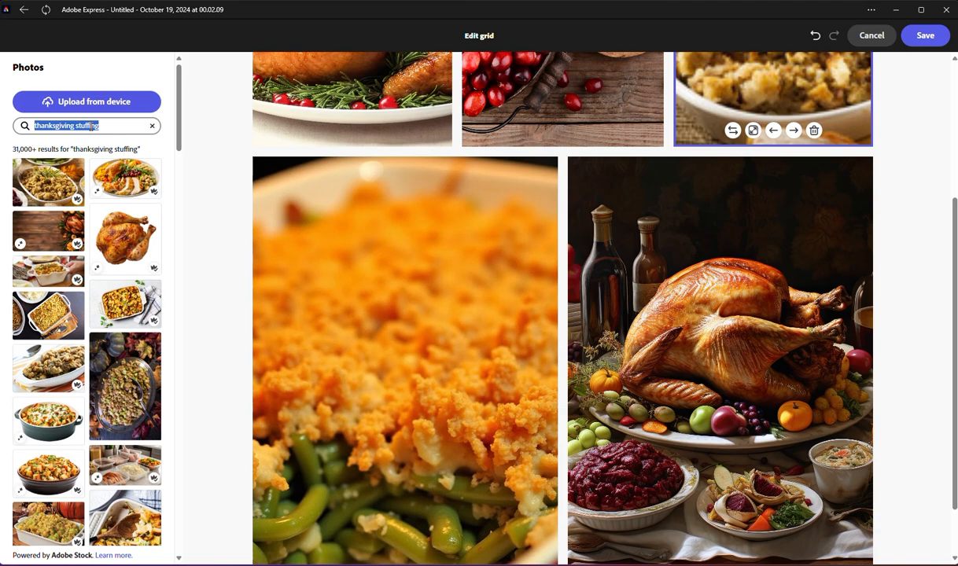
type("Pumkin Pie")
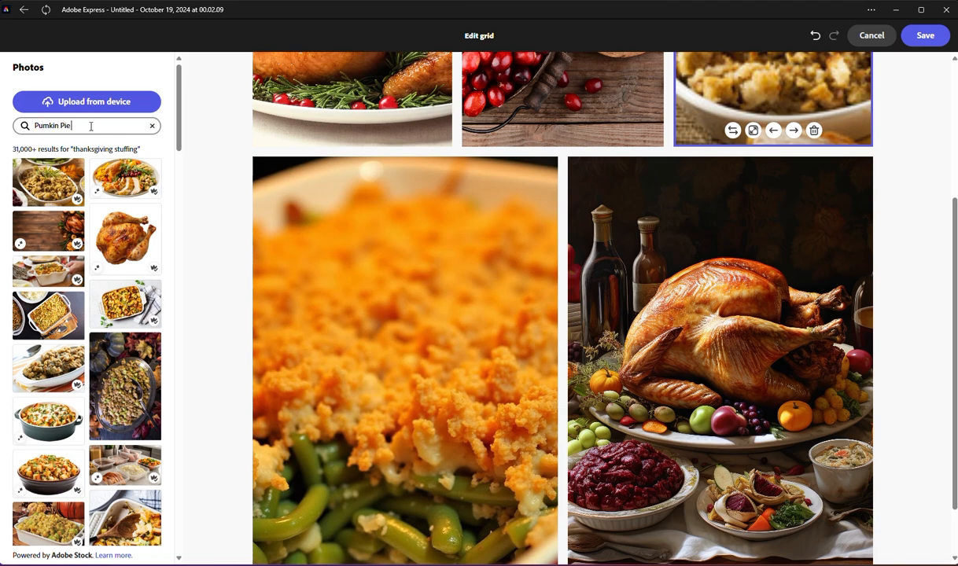
key("Return")
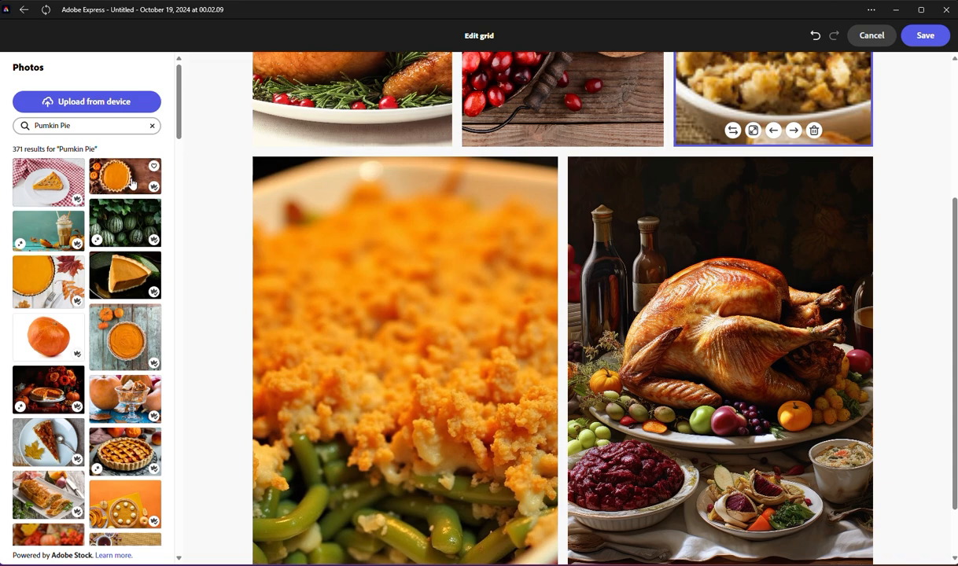
scroll(415, 309, "down", 1)
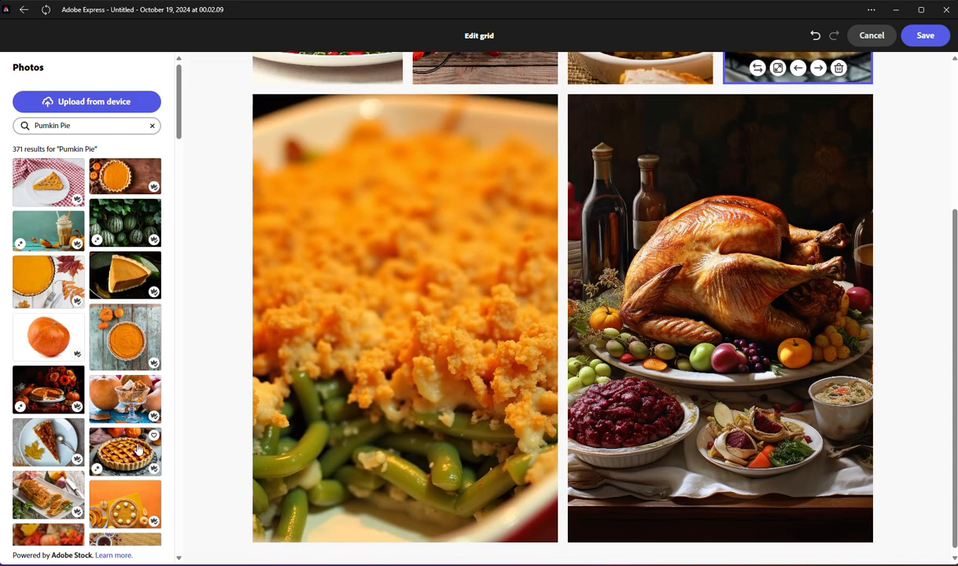
scroll(557, 300, "up", 3)
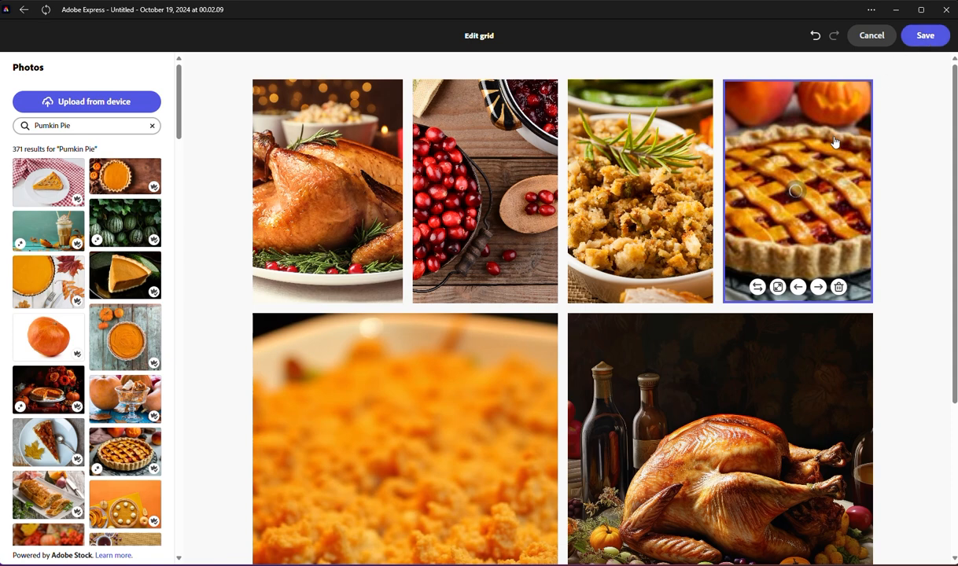
scroll(607, 320, "down", 3)
scroll(608, 320, "up", 3)
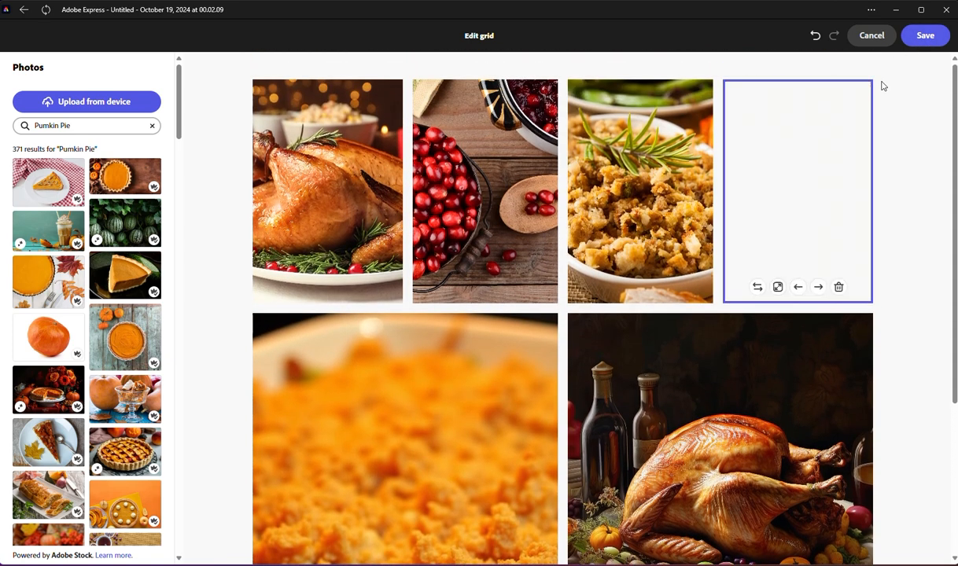
left_click(925, 35)
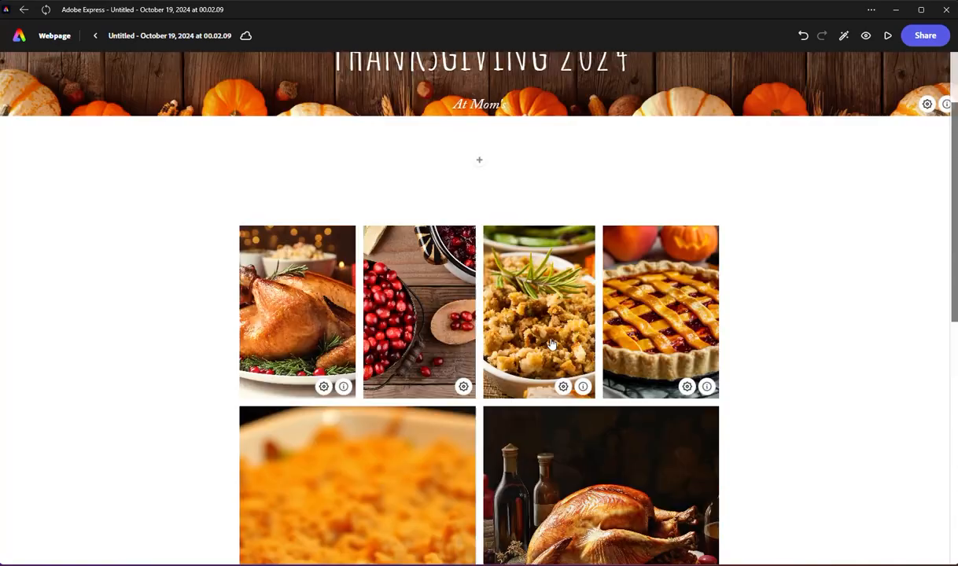
Step: Give the roast turkey photo in the grid's upper row the alt text "Cooked Turkey" and save it
scroll(539, 322, "down", 8)
scroll(531, 314, "up", 8)
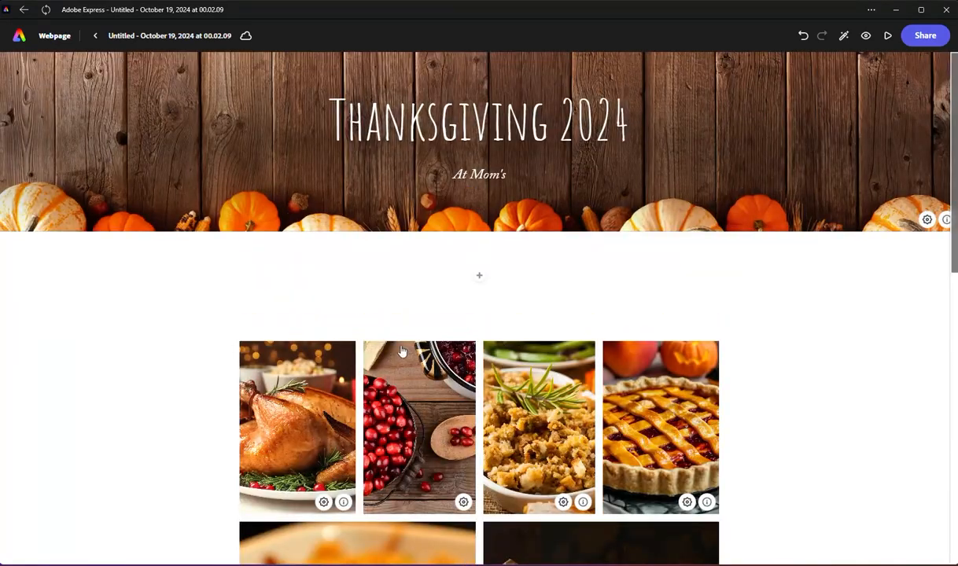
scroll(405, 353, "down", 8)
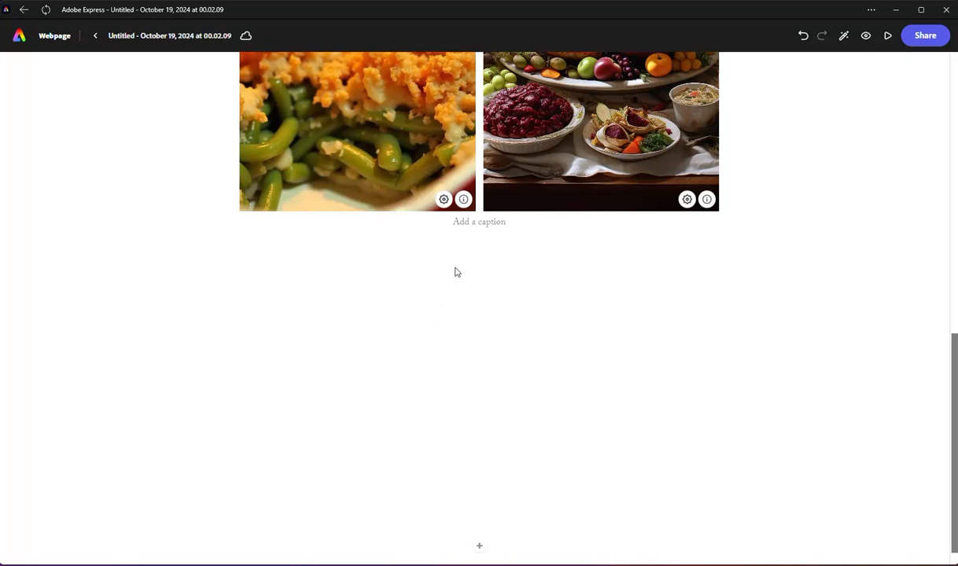
scroll(478, 228, "down", 1)
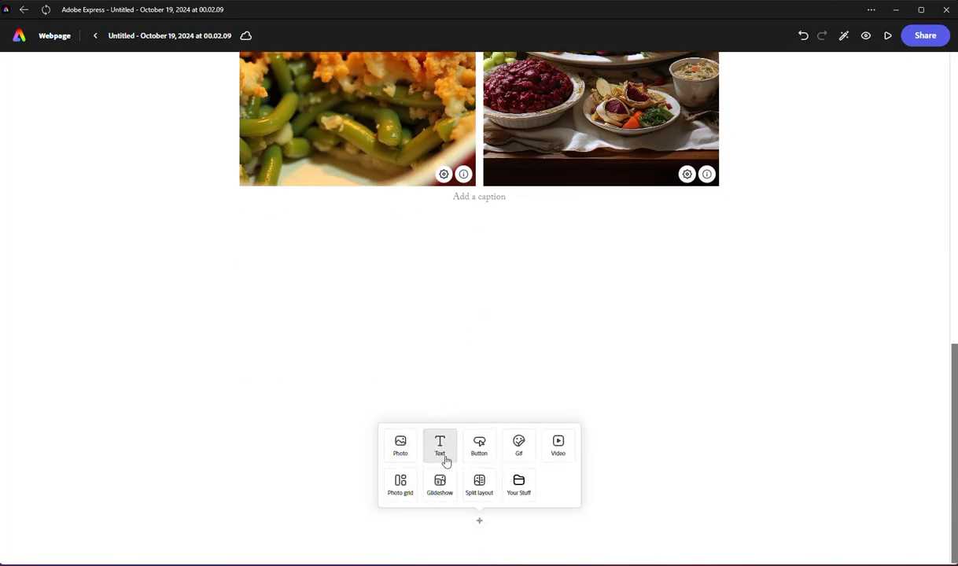
scroll(479, 338, "up", 6)
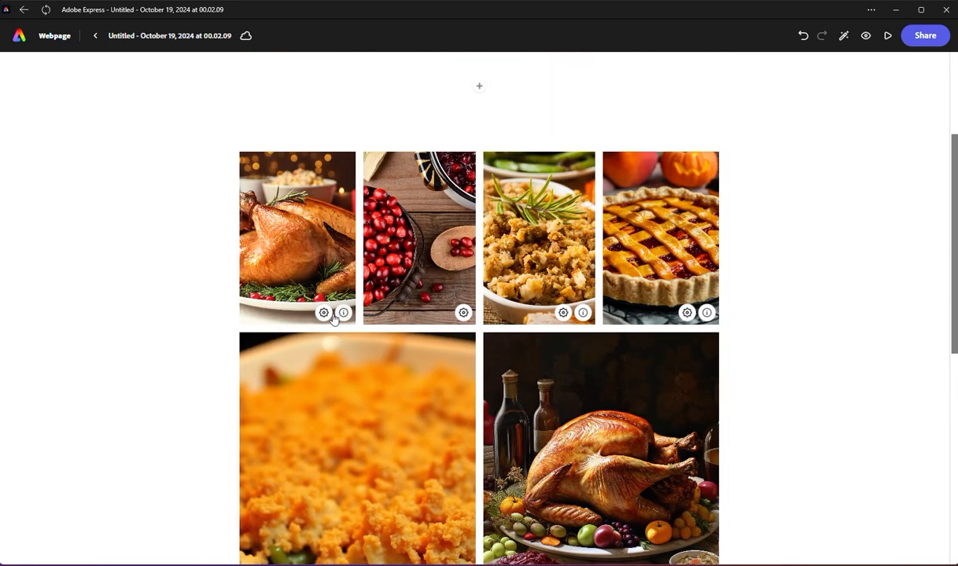
left_click(335, 315)
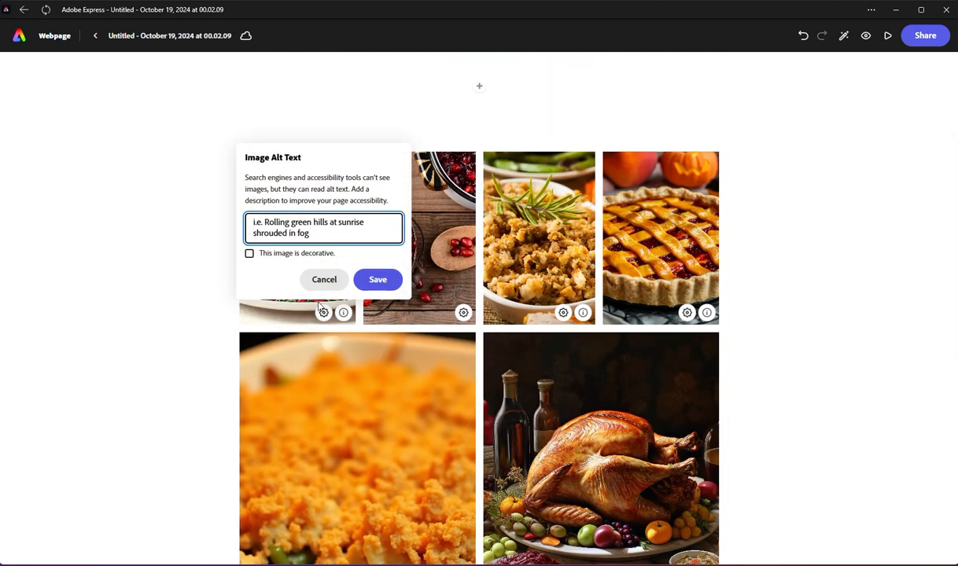
type("B")
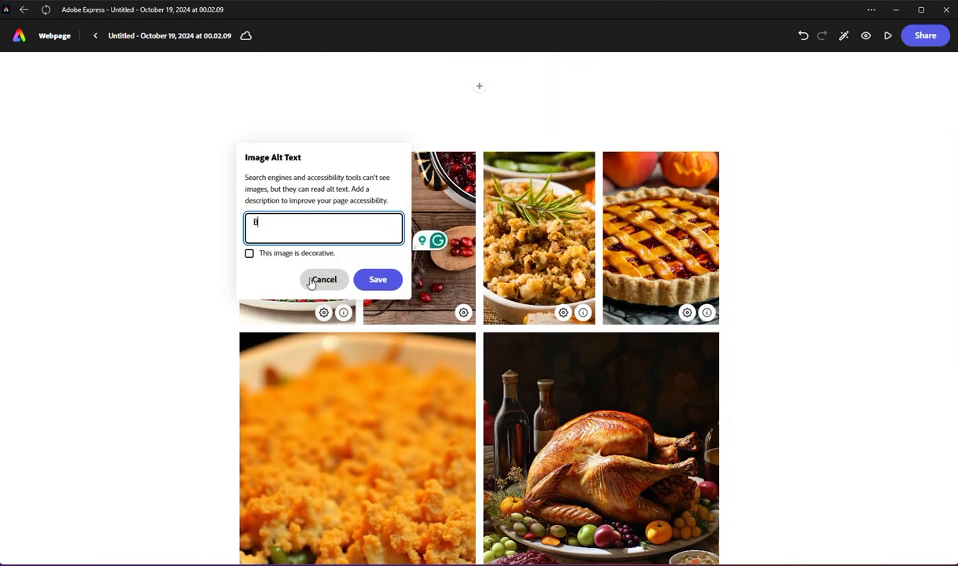
key("BackSpace")
type("Cooked Turker")
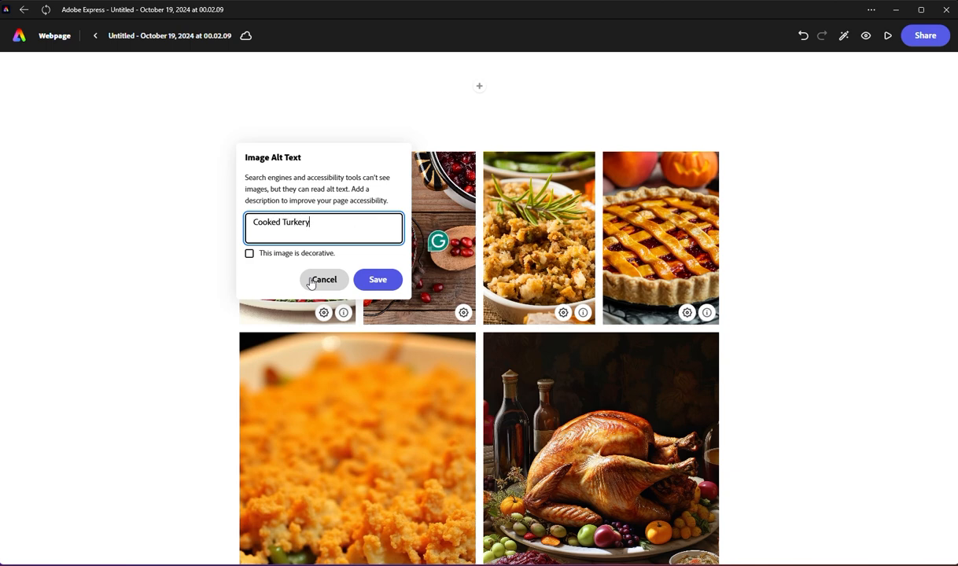
key("BackSpace")
key("BackSpace")
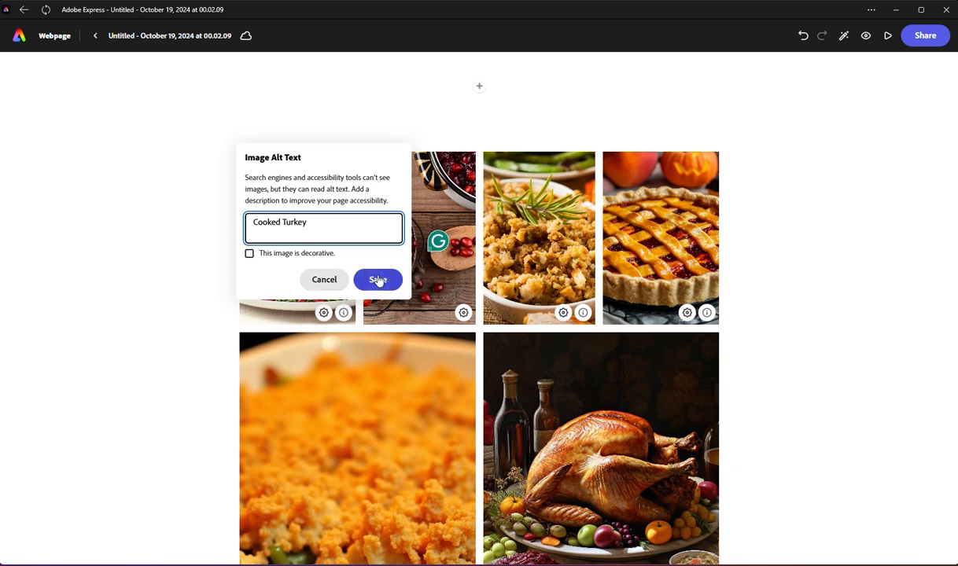
left_click(380, 280)
Step: Give the cranberry photo the alt text "Crainberries in a bowl" and save it
left_click(458, 313)
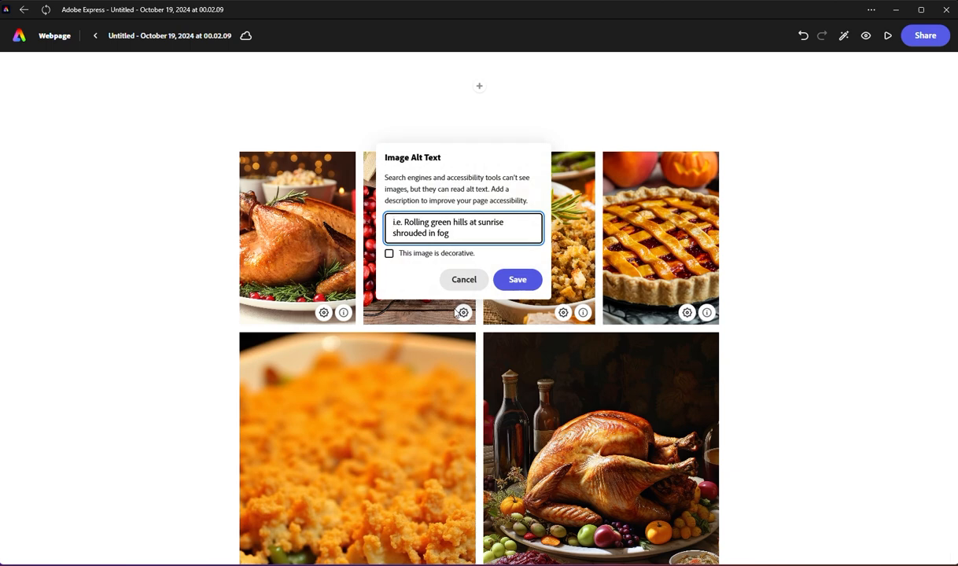
type("Crain")
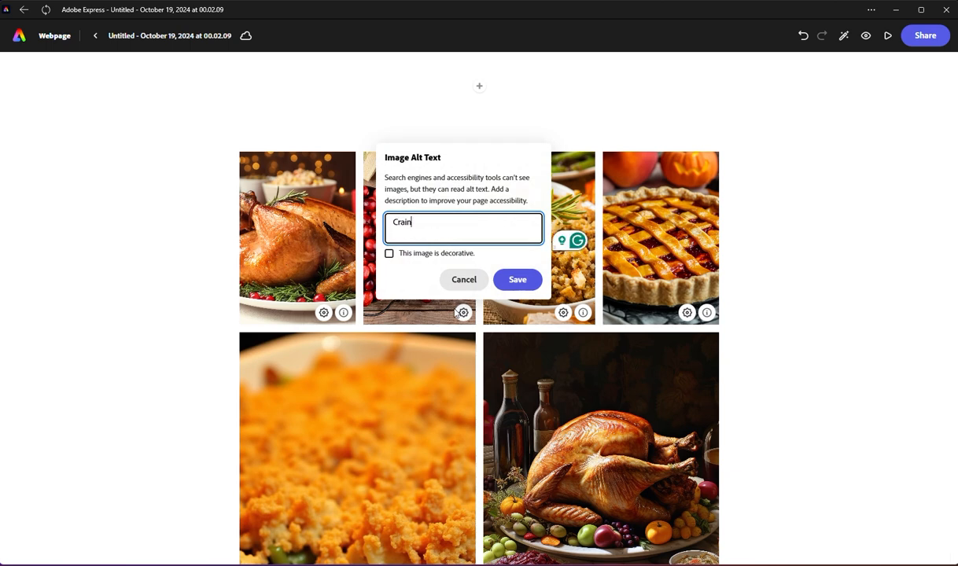
type("berr")
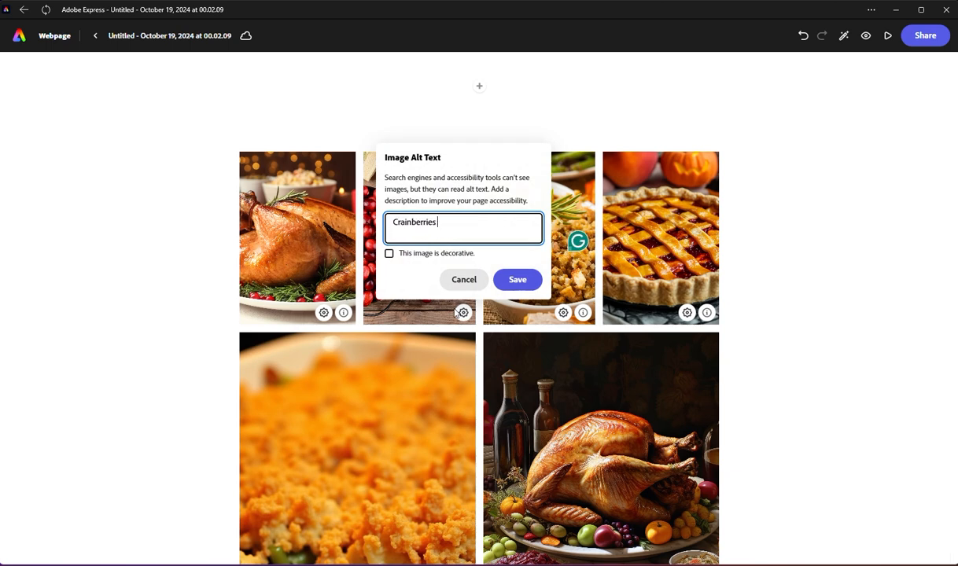
type("ies, in a")
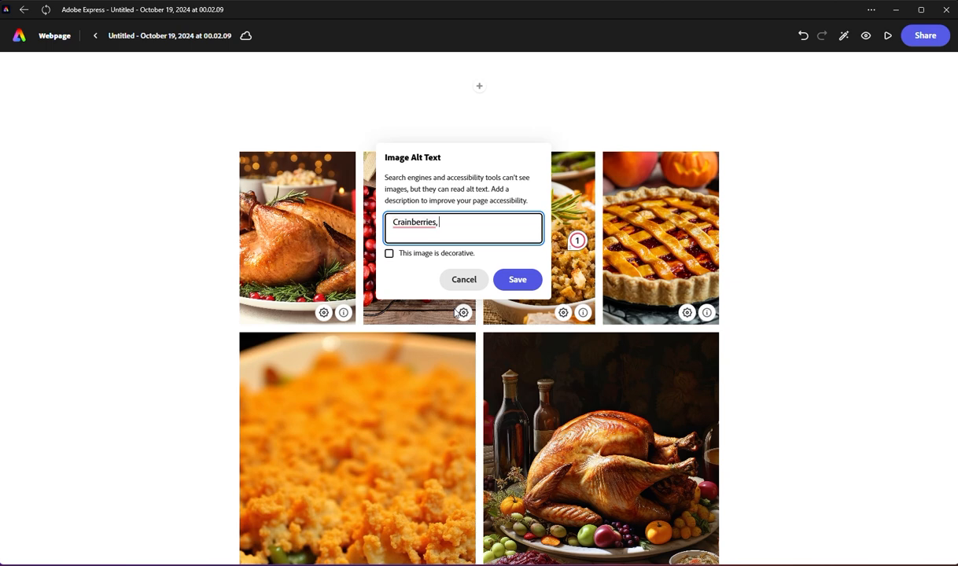
key("BackSpace")
type("in ablow wl")
key("BackSpace")
type("wo")
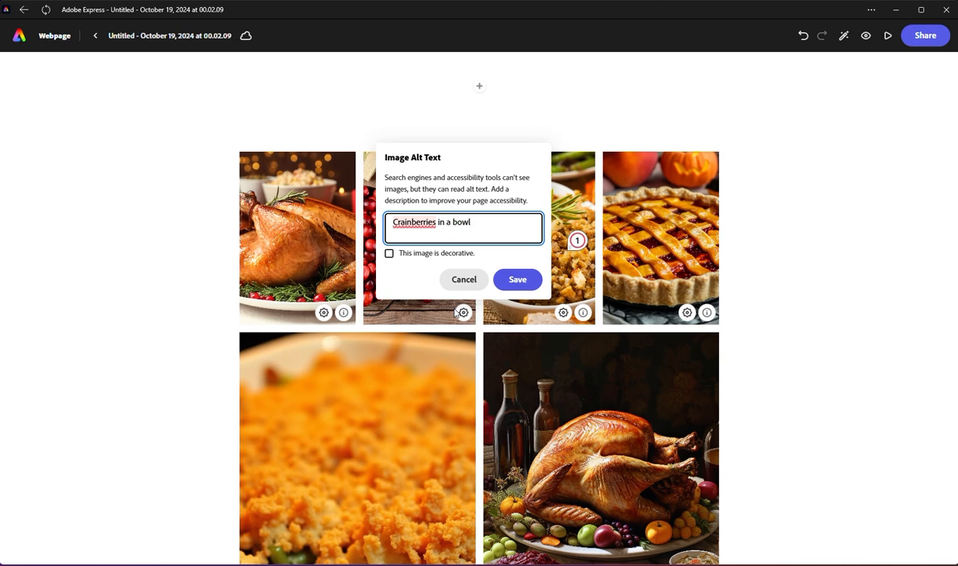
left_click(511, 280)
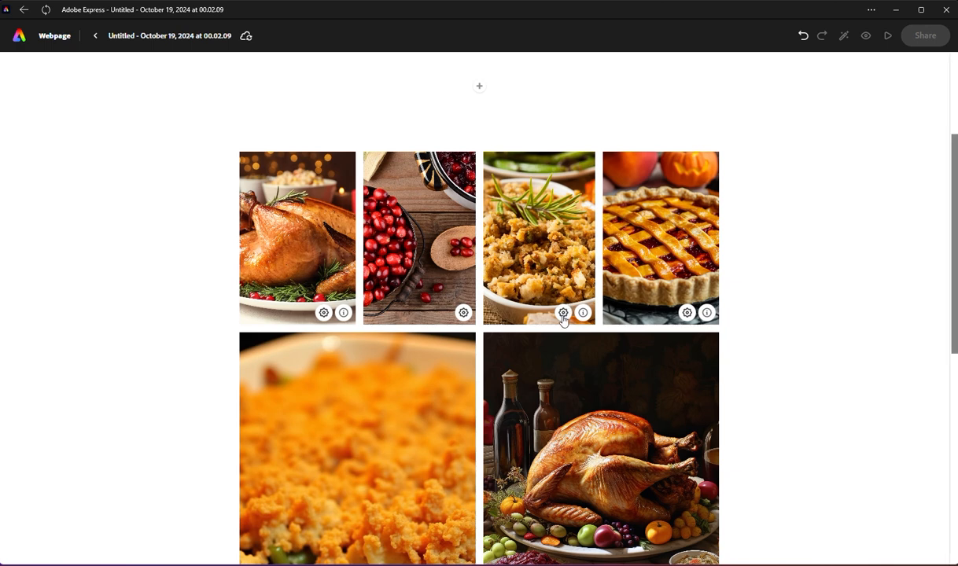
Step: Give the stuffing photo the alt text "Thanksgiving Stuffiing" and save it
left_click(563, 313)
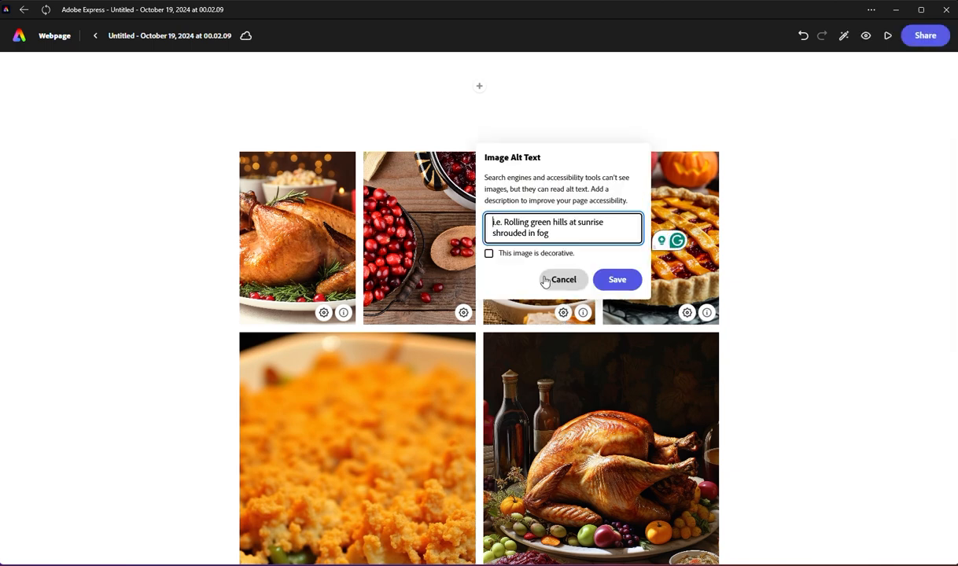
type("ST")
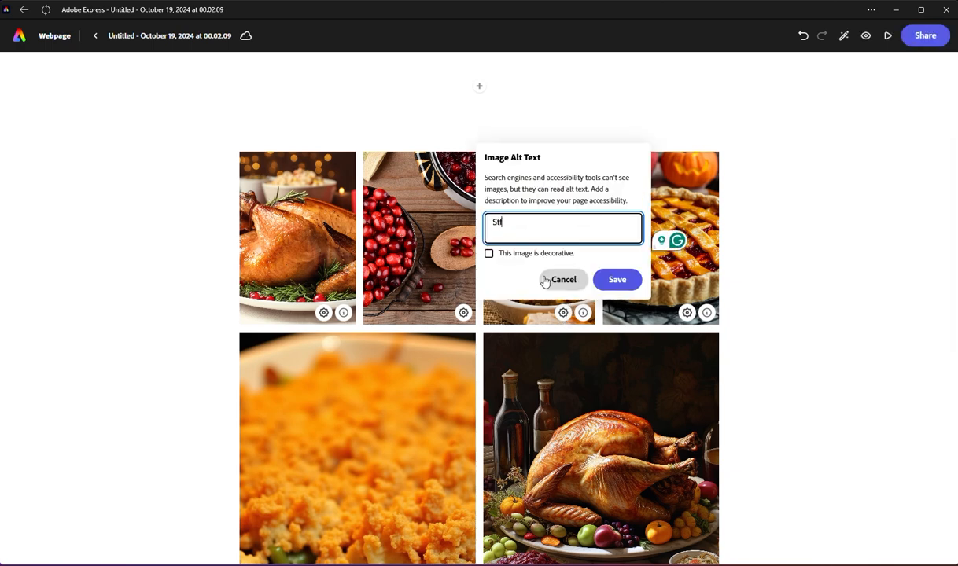
key("BackSpace")
key("BackSpace")
type("Thanksgiving St")
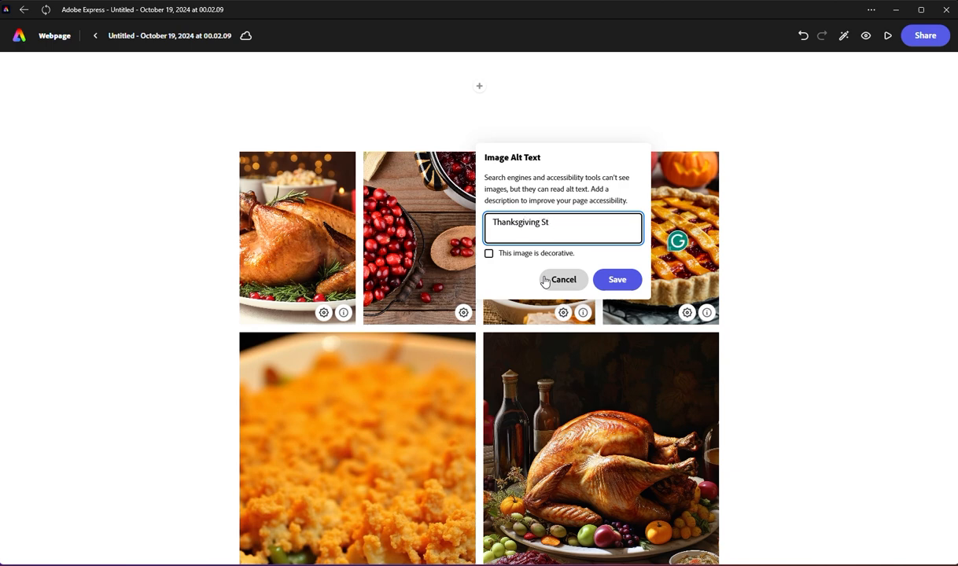
type("uffiing")
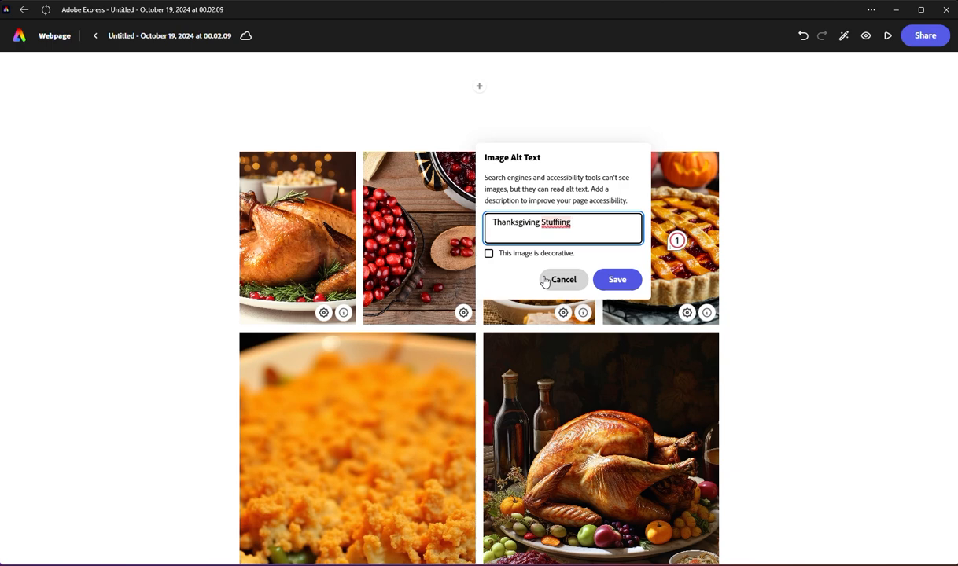
left_click(617, 280)
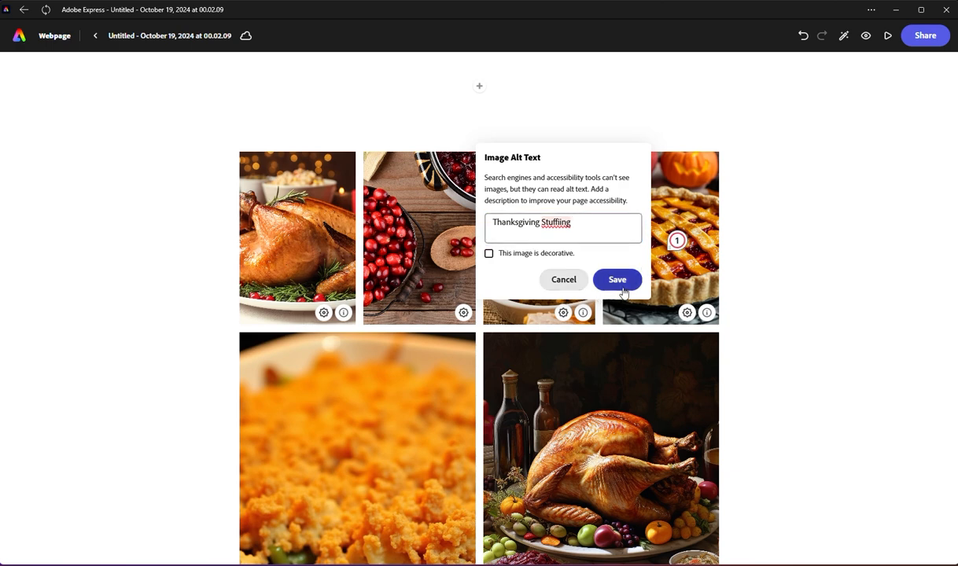
Step: Give the lattice-topped pie photo the alt text "Pumkin Pie" and save it
left_click(686, 318)
type("P")
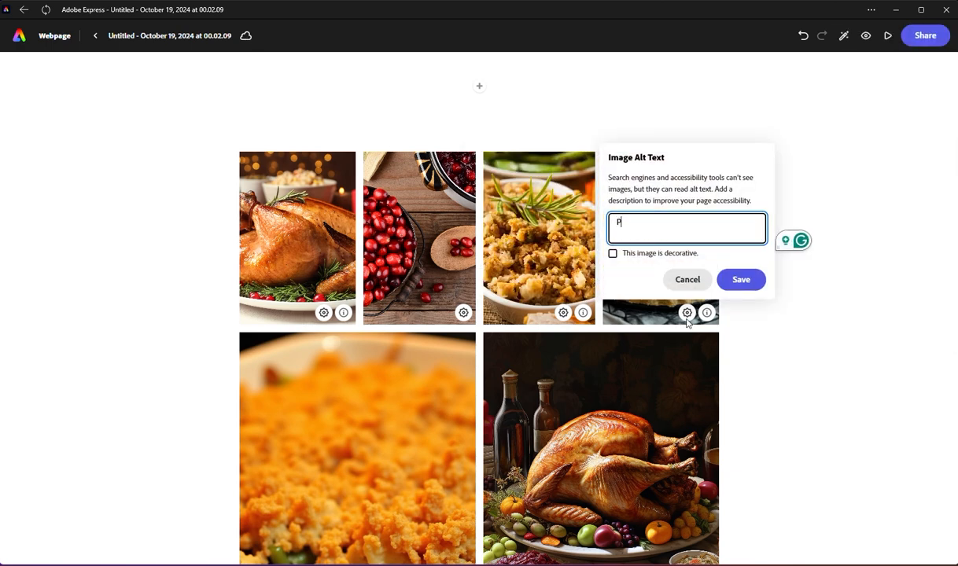
type("ie,")
key("BackSpace")
key("BackSpace")
key("BackSpace")
key("BackSpace")
key("BackSpace")
type("OP")
key("BackSpace")
key("BackSpace")
type("Pumkin Pie")
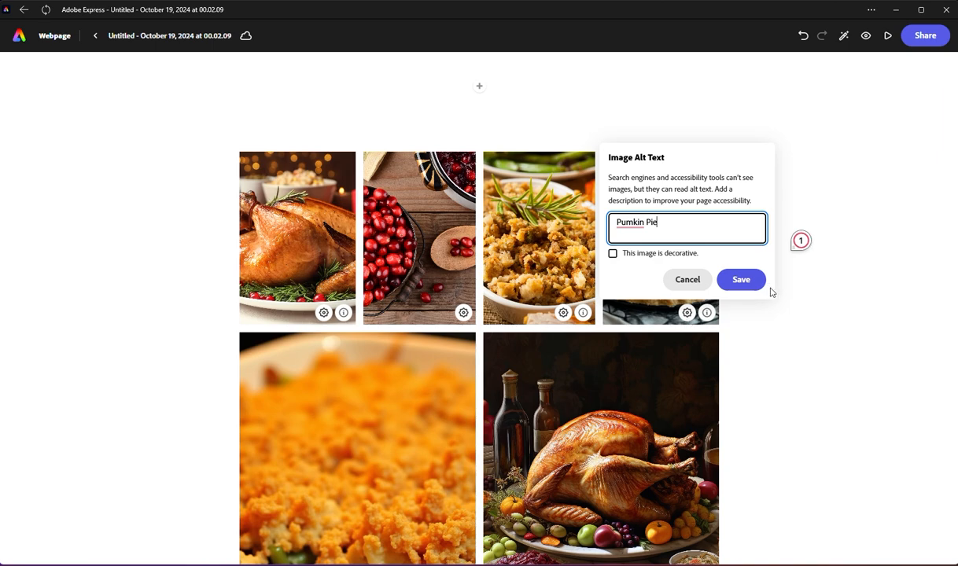
left_click(741, 280)
scroll(620, 301, "down", 1)
scroll(620, 301, "down", 2)
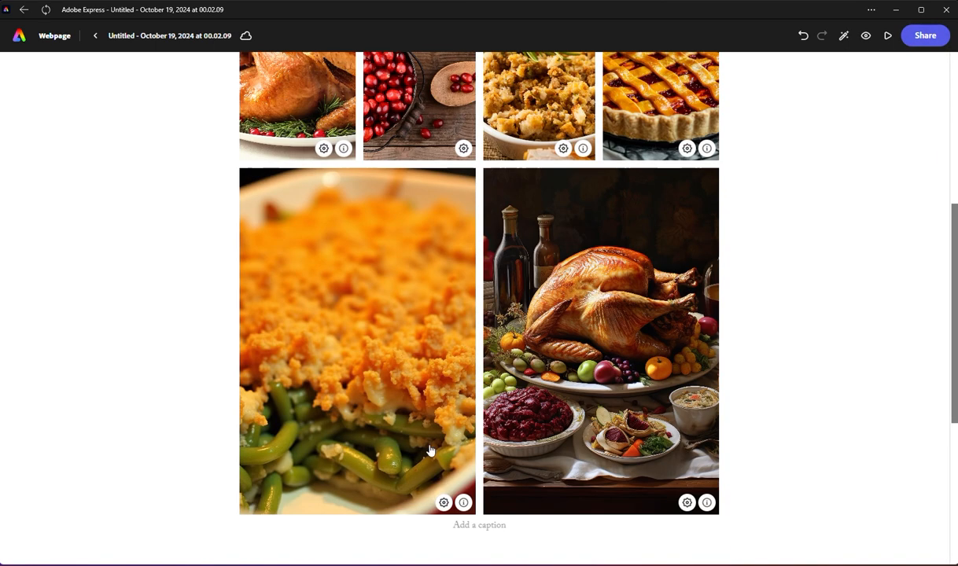
Step: Give the casserole photo in the grid's lower row the alt text "Green Bean Casserole" and save it
left_click(444, 503)
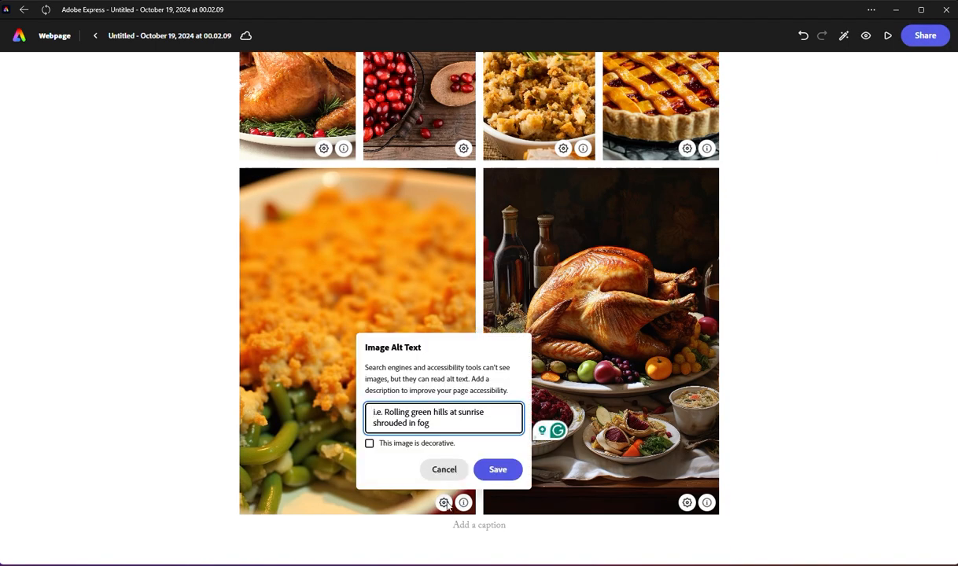
type("Green B")
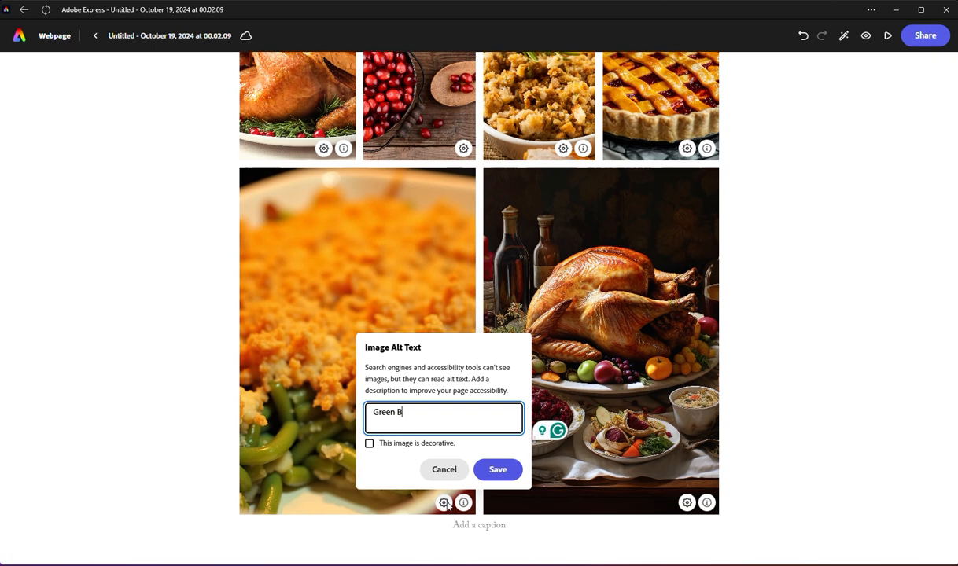
type("ean Casserole")
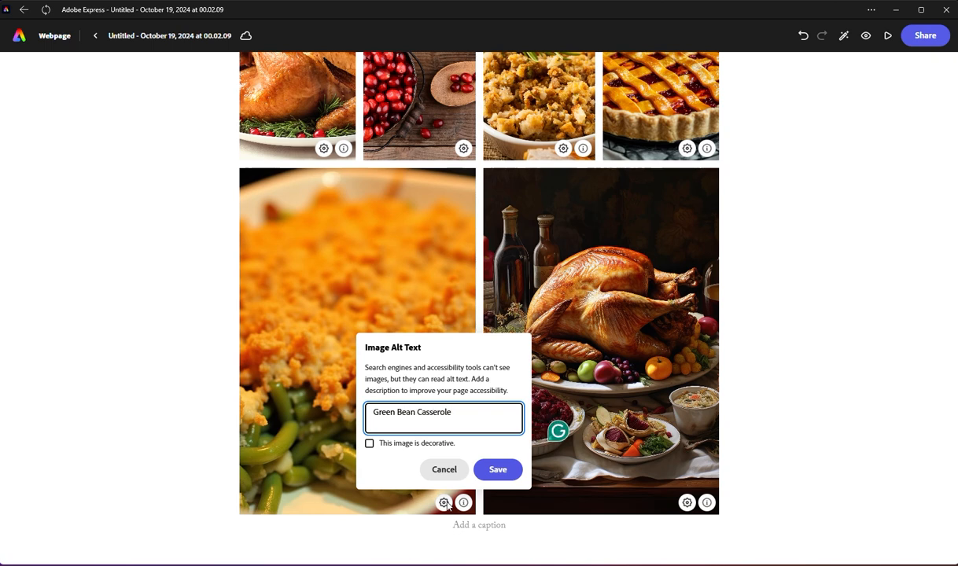
left_click(498, 466)
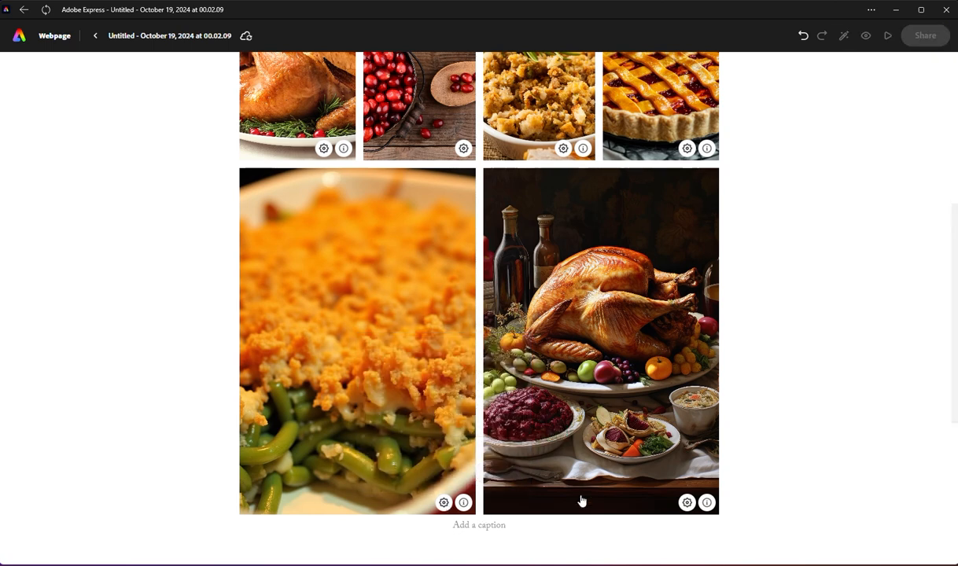
Step: Give the large photo of the turkey dinner table the alt text "Thanksgiving Dinner Spread" and save it
left_click(687, 505)
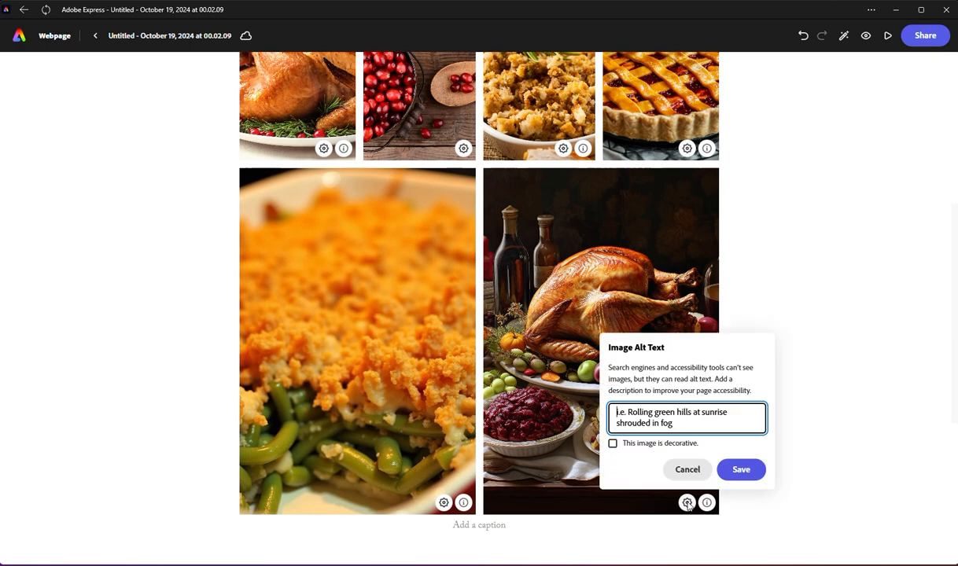
type("F")
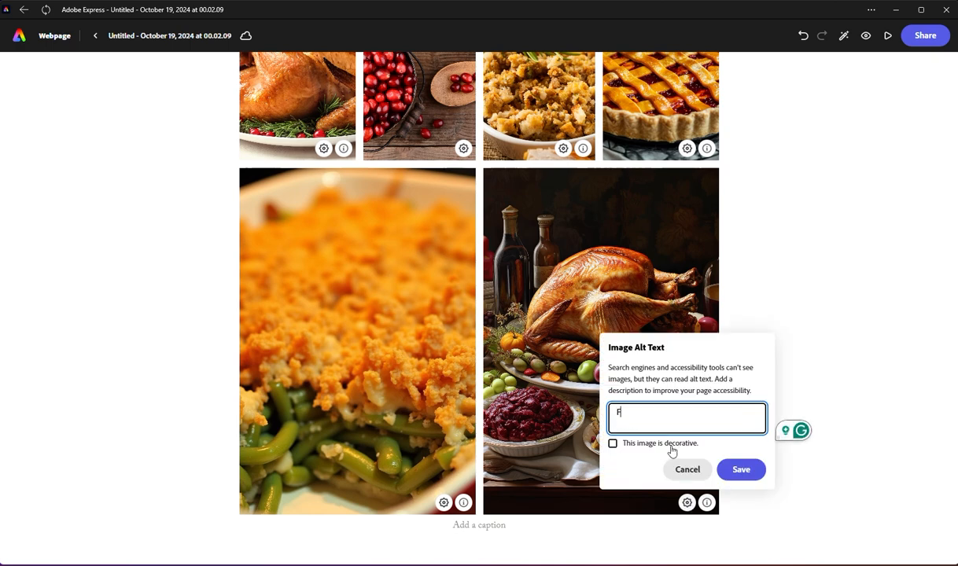
type("hanksgiving Di")
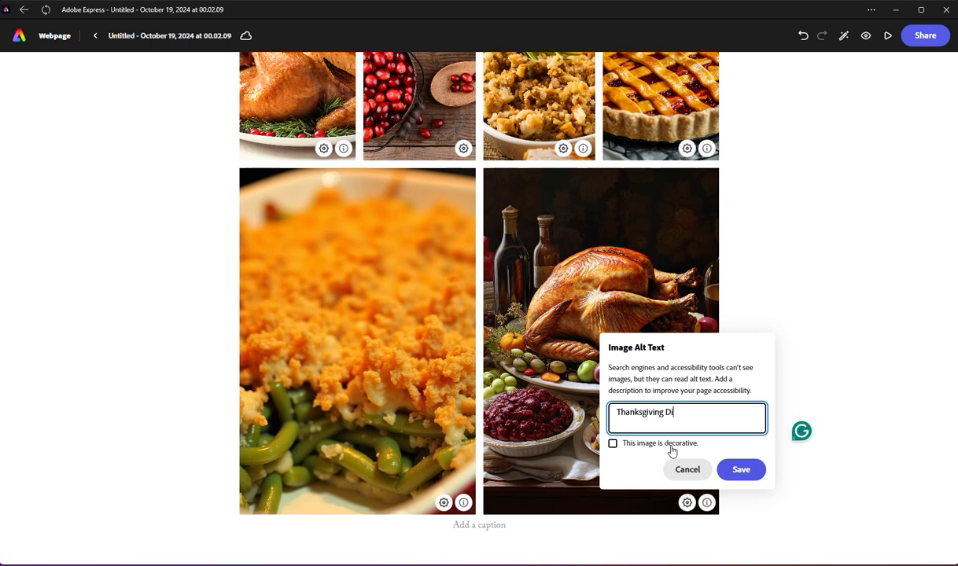
type("nner Spread")
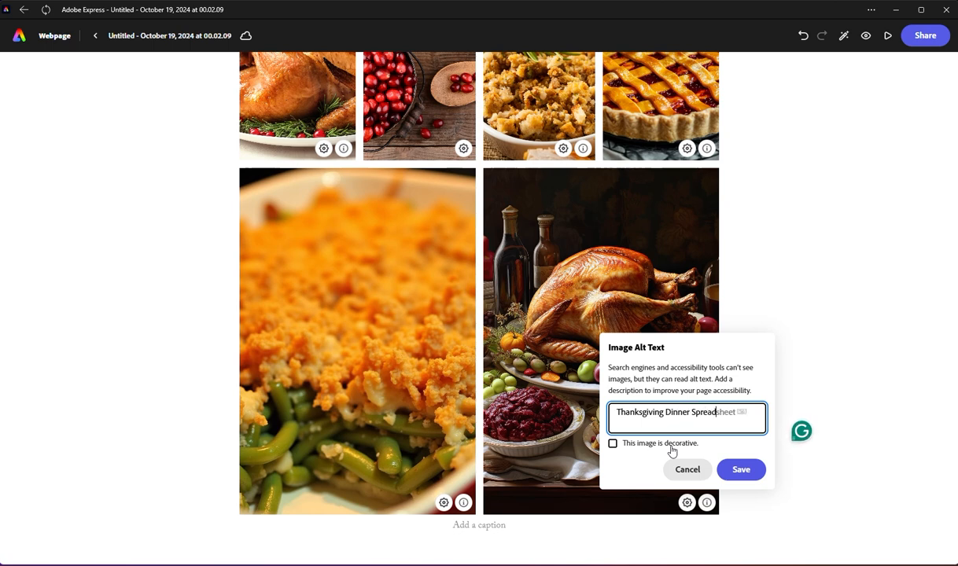
left_click(738, 470)
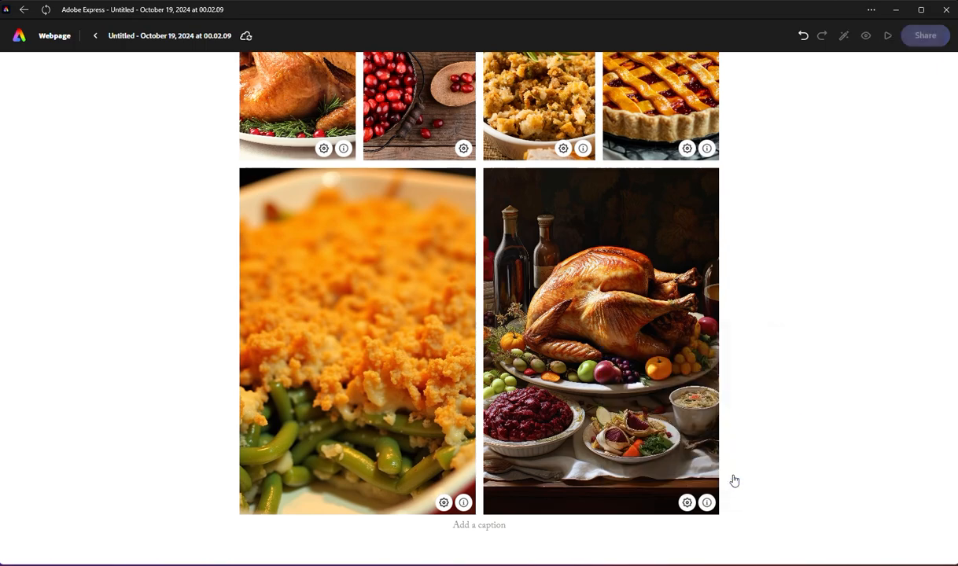
Step: Insert a split layout section below the photo grid
scroll(641, 396, "up", 4)
scroll(641, 396, "down", 7)
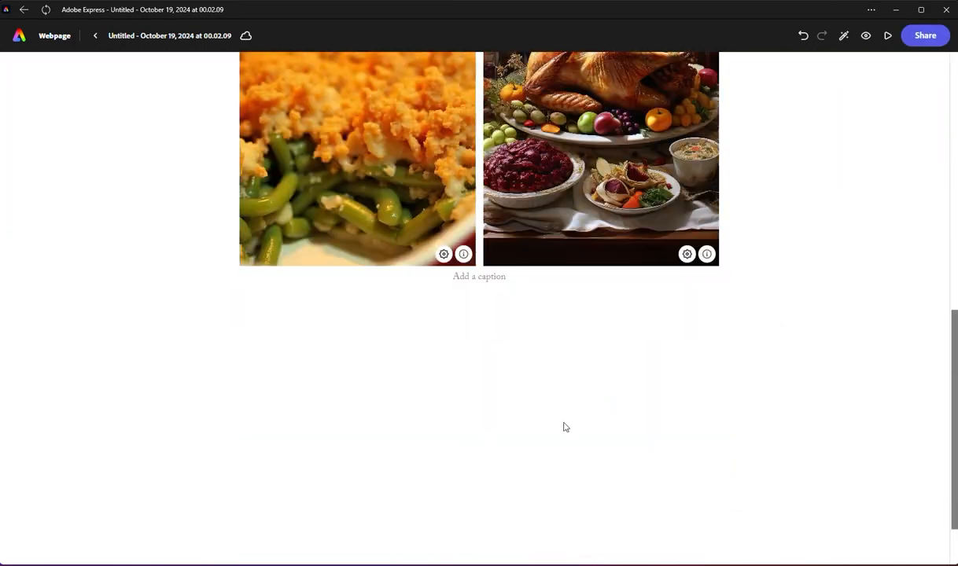
scroll(563, 426, "up", 6)
scroll(556, 435, "up", 2)
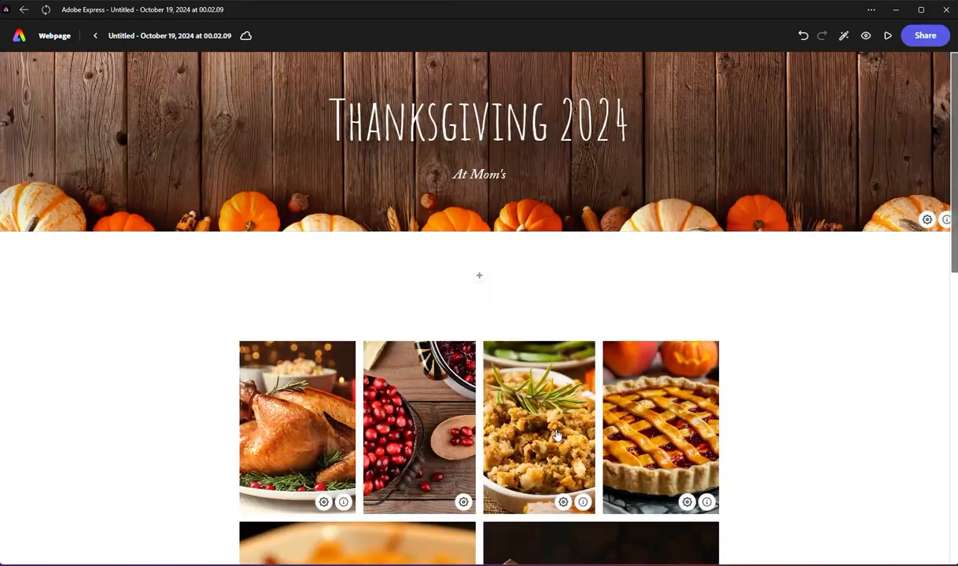
scroll(557, 435, "down", 9)
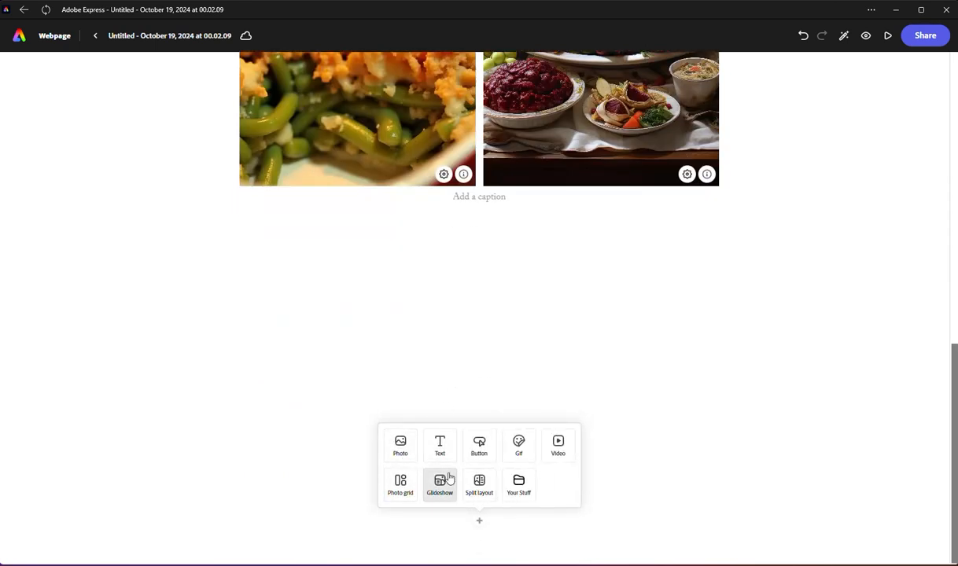
left_click(479, 485)
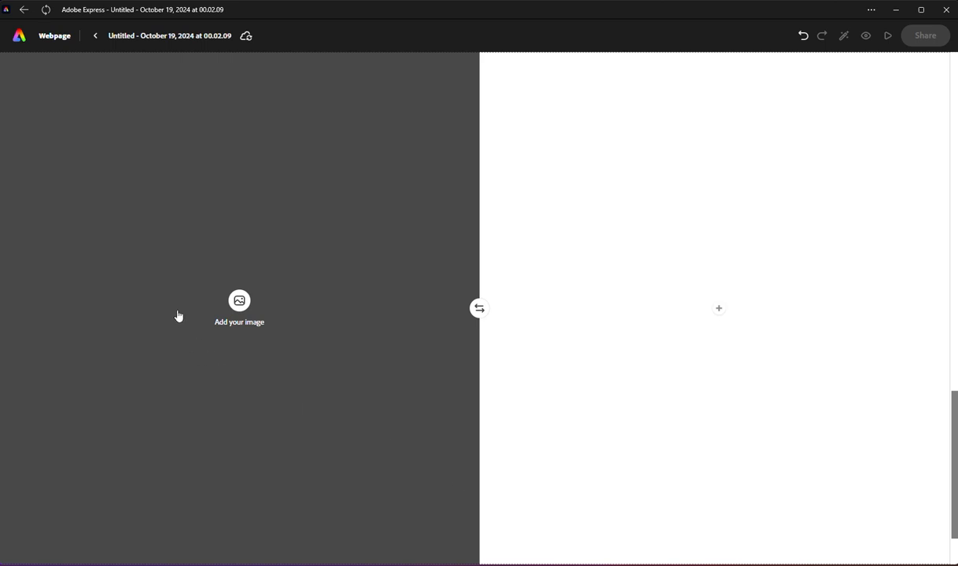
Step: Search the photo library for "thanksgiving family dinner" to fill the image half of the split layout
left_click(239, 301)
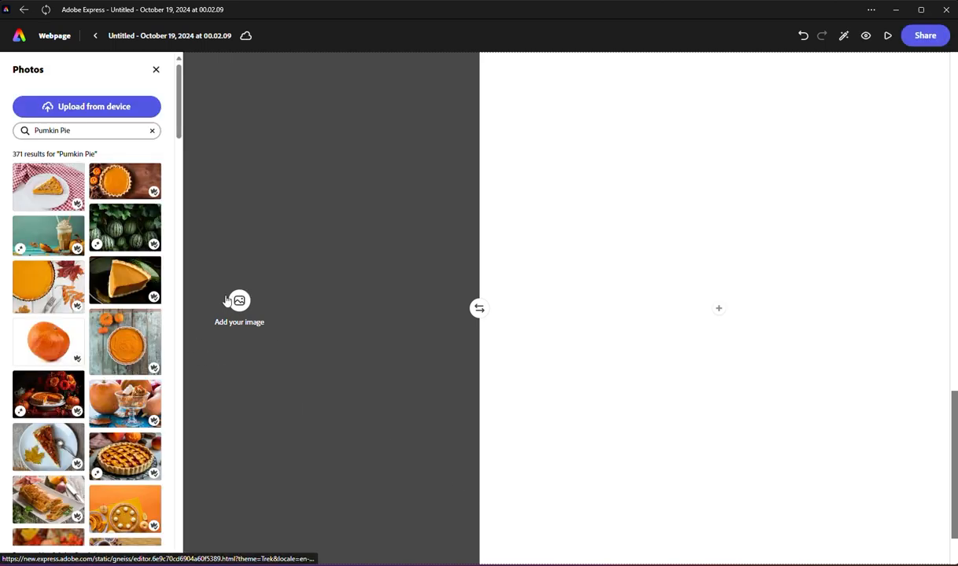
left_click(64, 116)
left_click(643, 9)
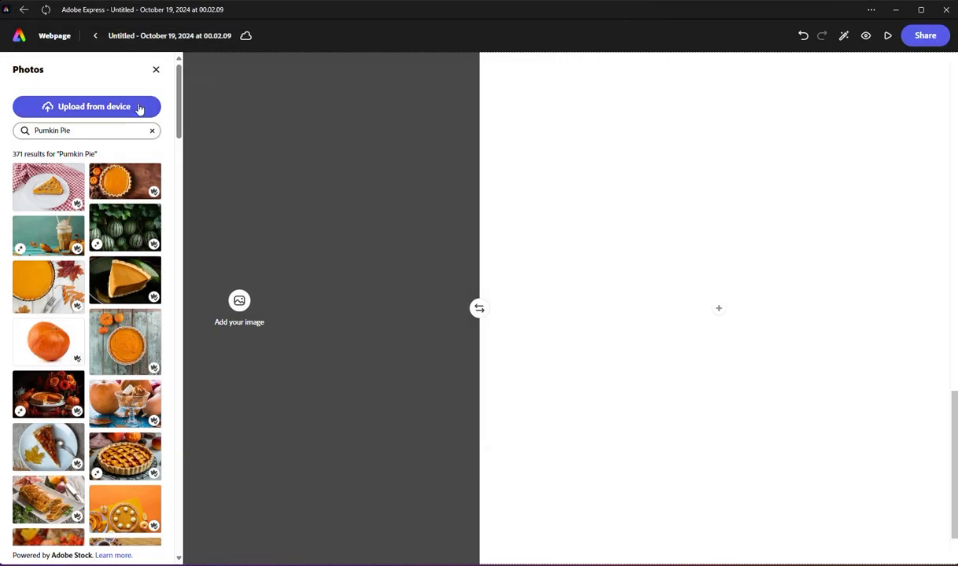
left_click(62, 133)
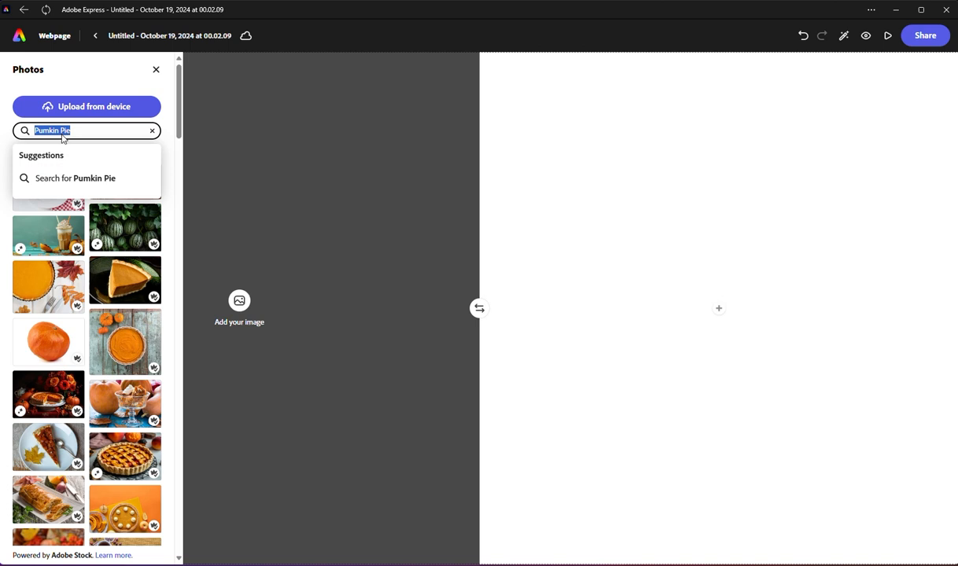
type("Thanksg")
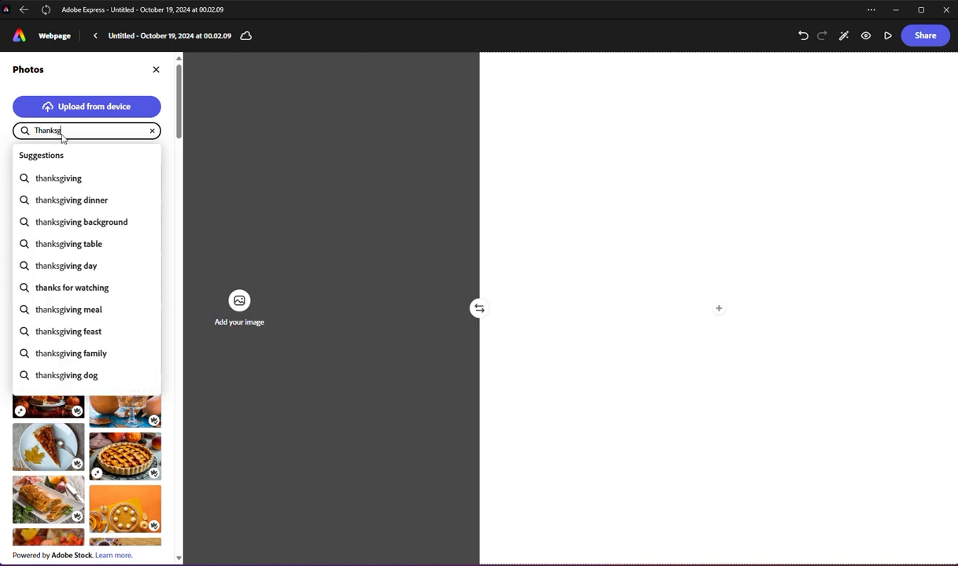
type("iving family")
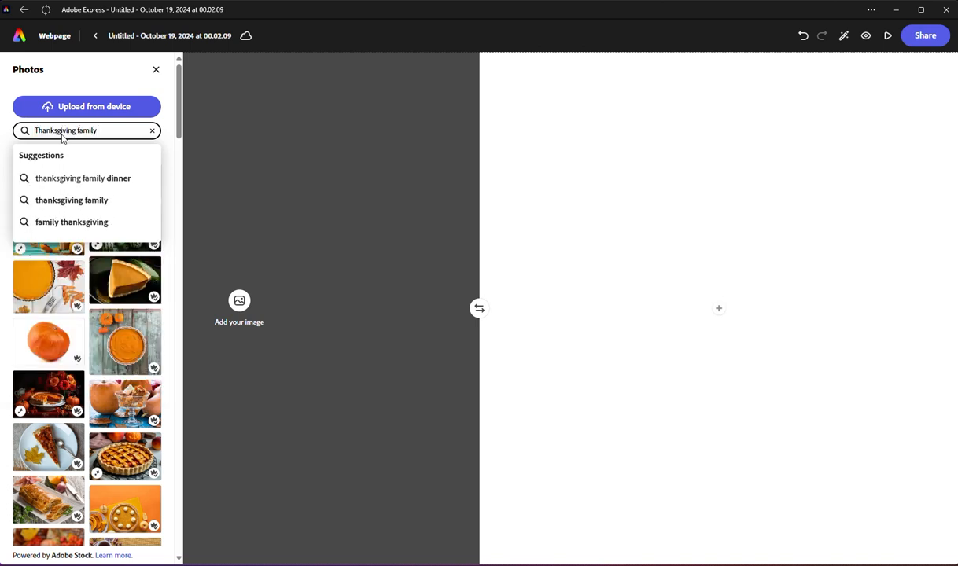
key("Down")
key("Return")
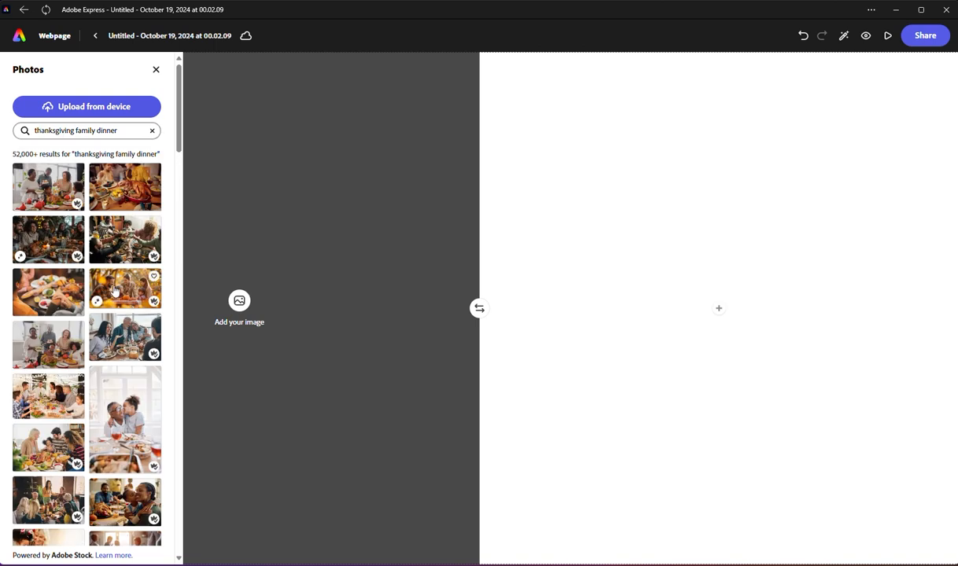
left_click(58, 243)
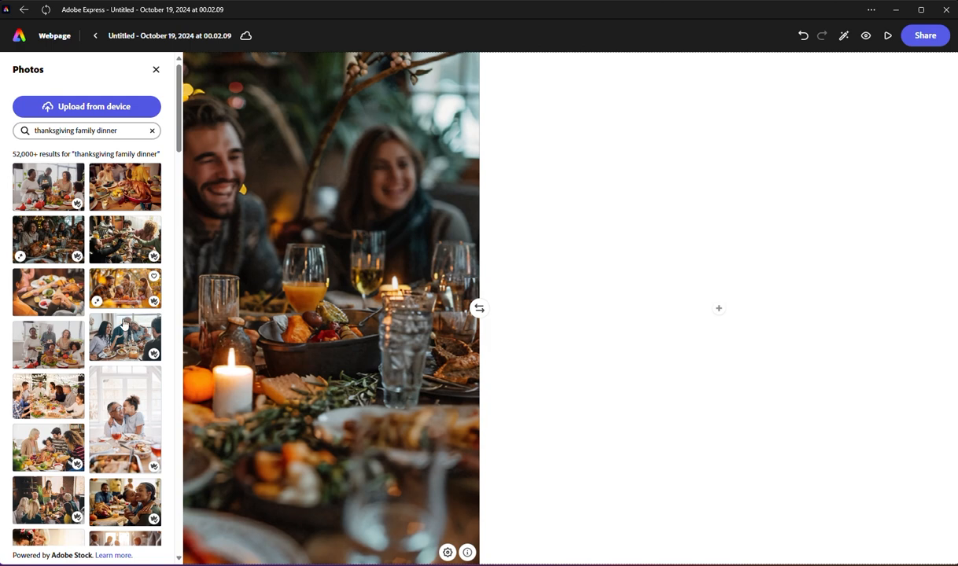
scroll(103, 384, "down", 4)
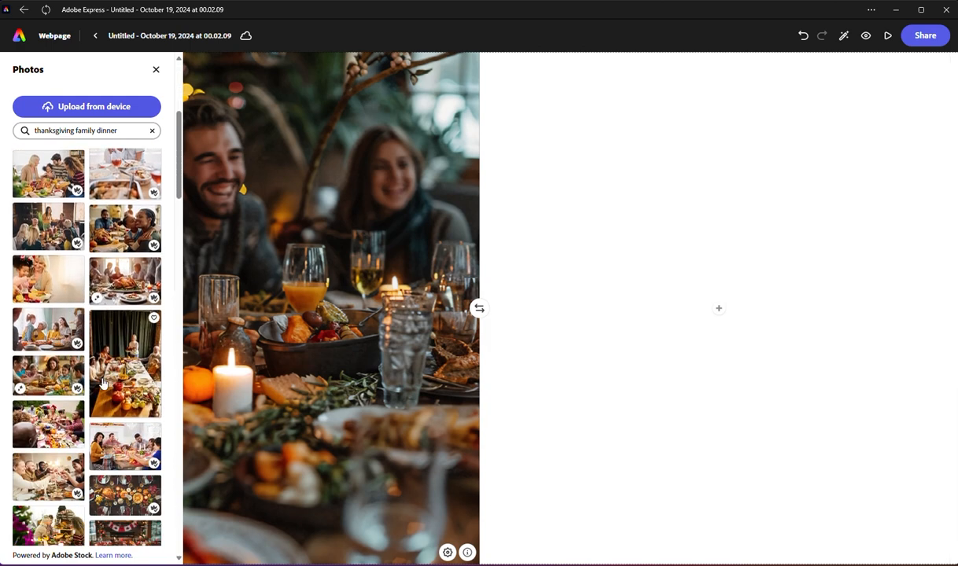
left_click(124, 230)
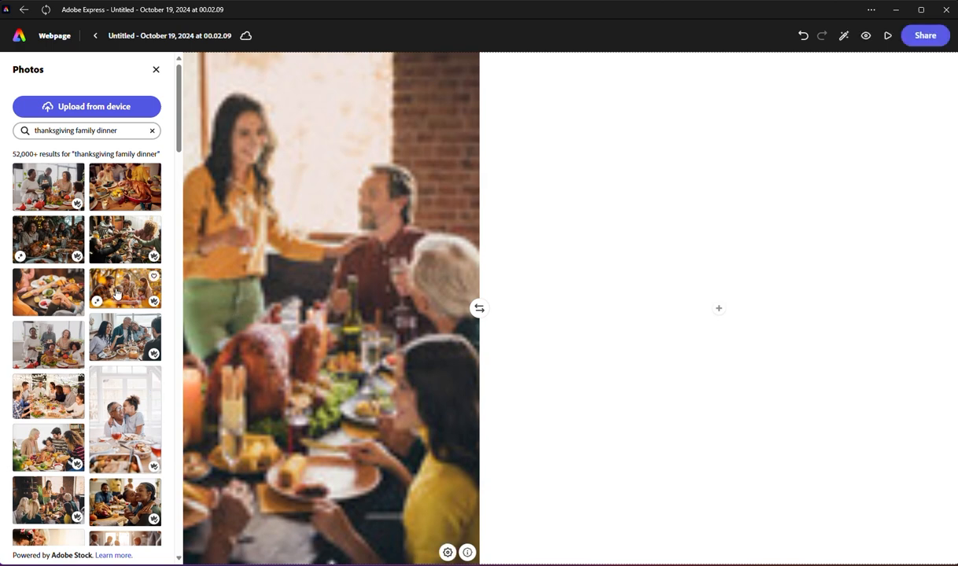
Step: Fill the split layout's image half with the photo of a man in a striped sweater holding a smiling child at the dinner table
scroll(126, 253, "down", 3)
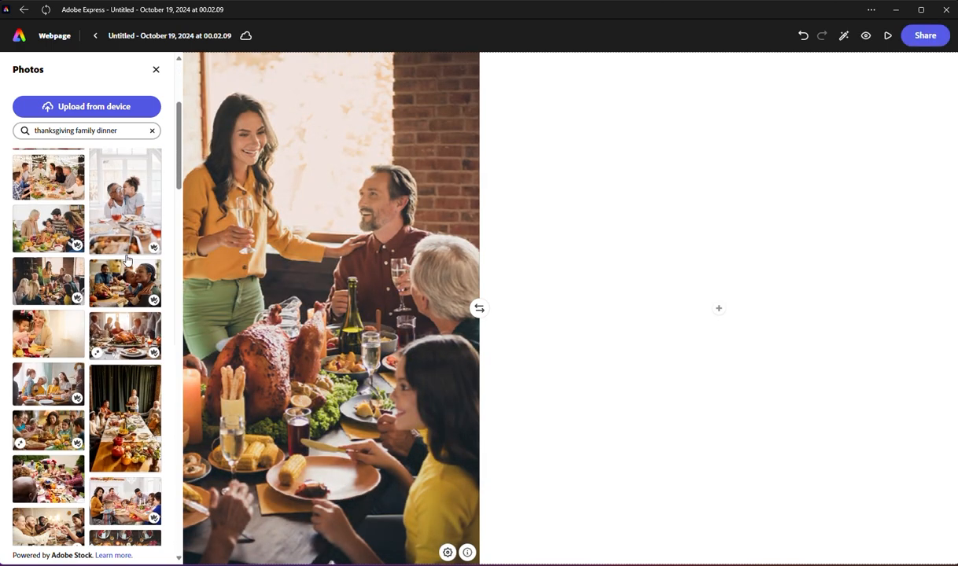
left_click(69, 198)
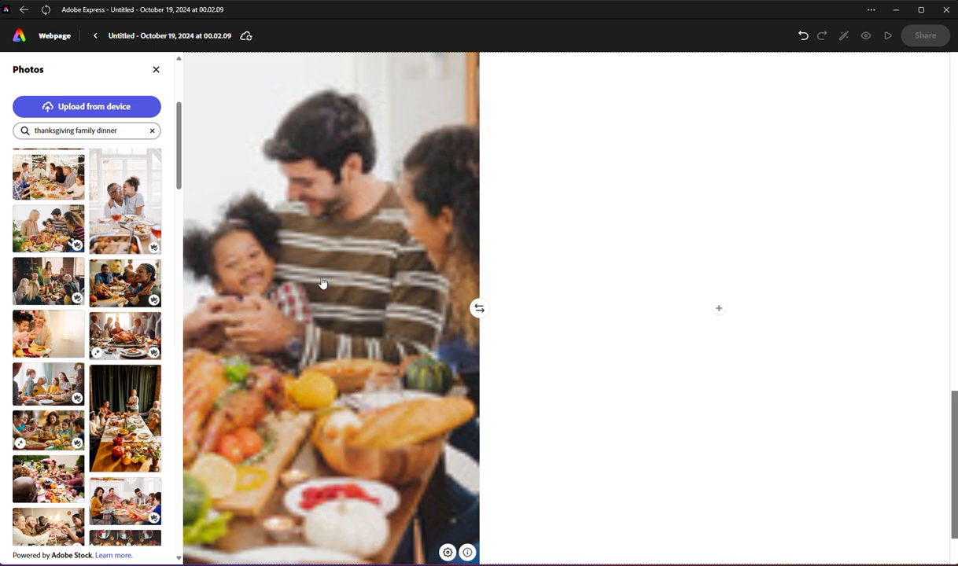
left_click(312, 247)
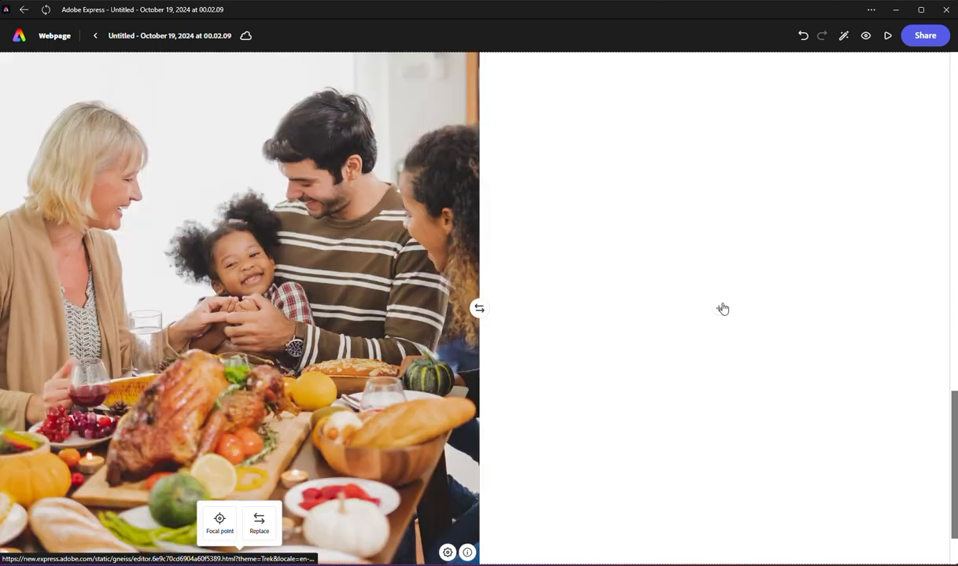
Step: Add a text block reading "Menu" to the empty half of the split layout and format it as an H1 heading
left_click(720, 309)
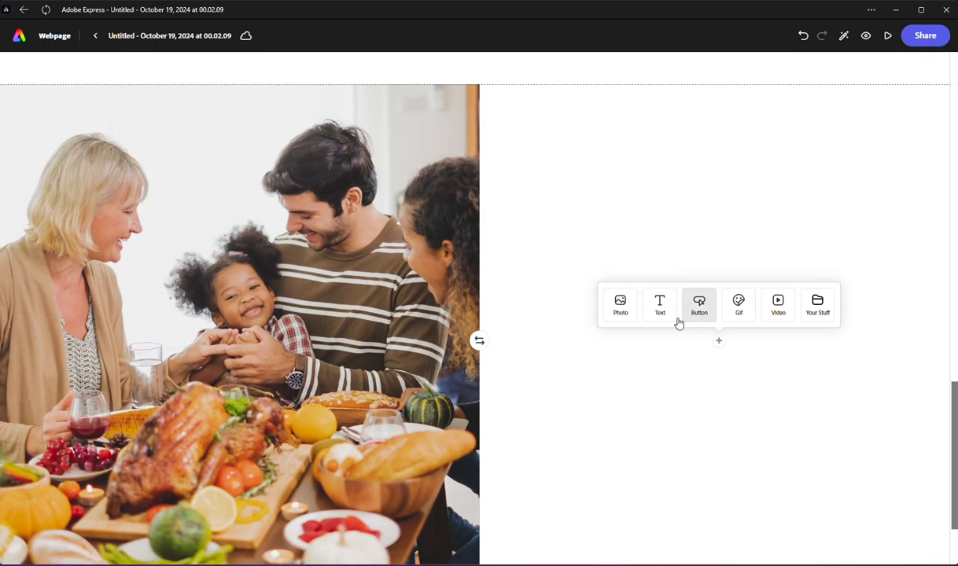
left_click(659, 307)
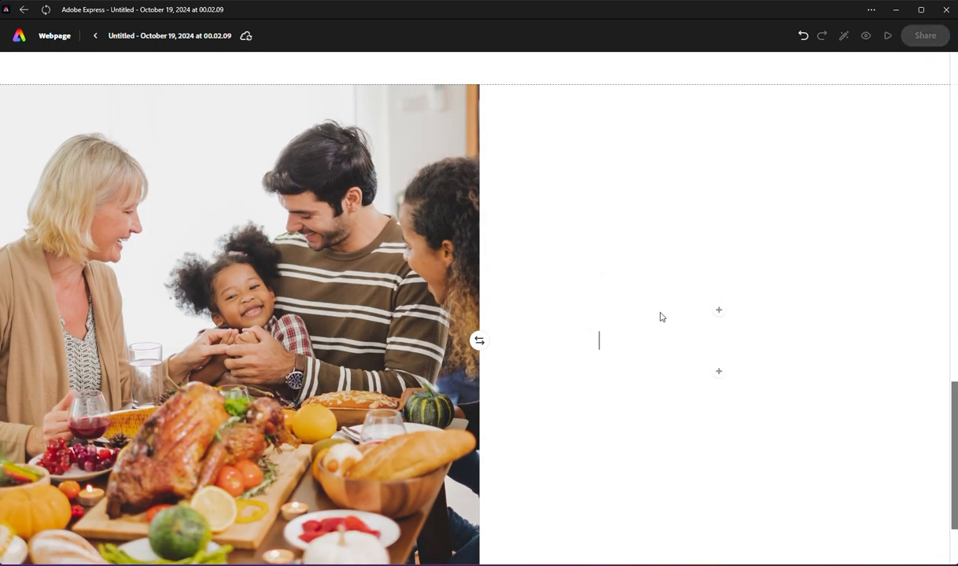
type("When")
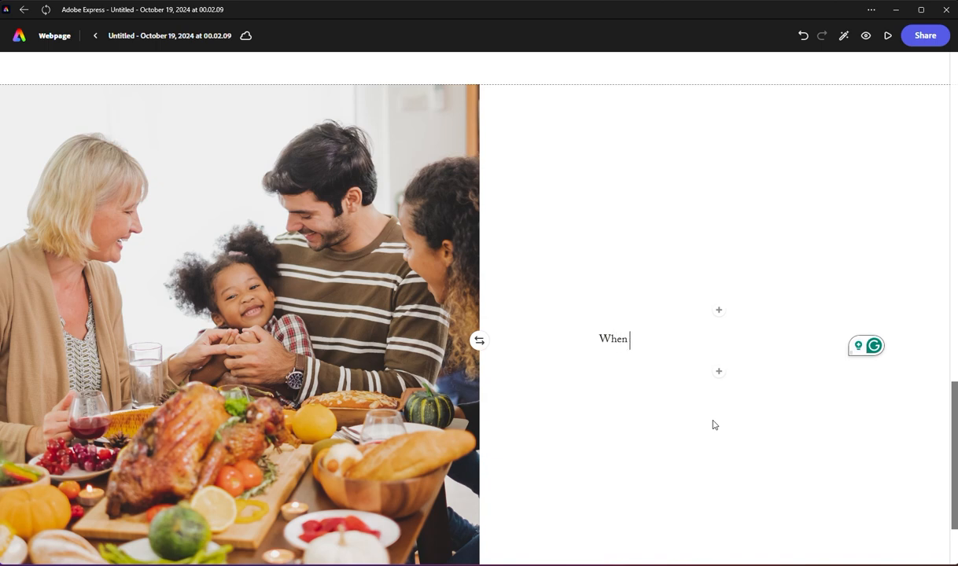
key("BackSpace")
key("BackSpace")
key("BackSpace")
key("BackSpace")
key("BackSpace")
type("Menu")
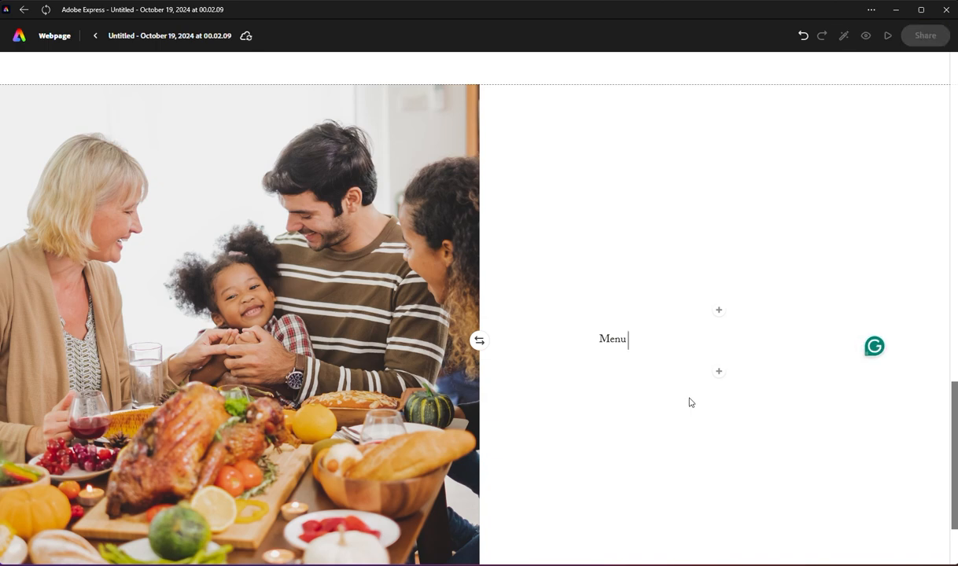
double_click(625, 335)
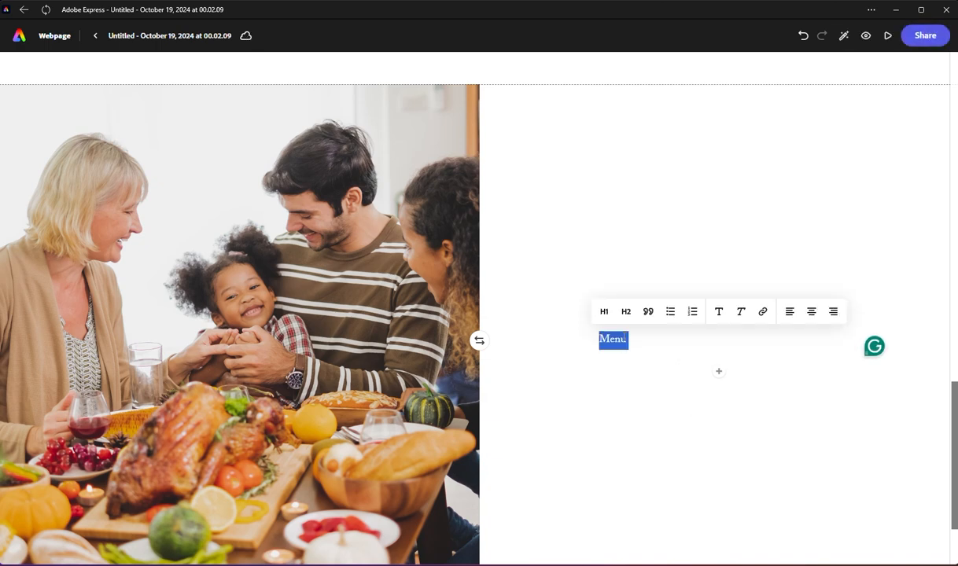
left_click(603, 311)
Step: Add a text block reading "Appetizers" beneath the Menu heading and start a new line below it
left_click(719, 382)
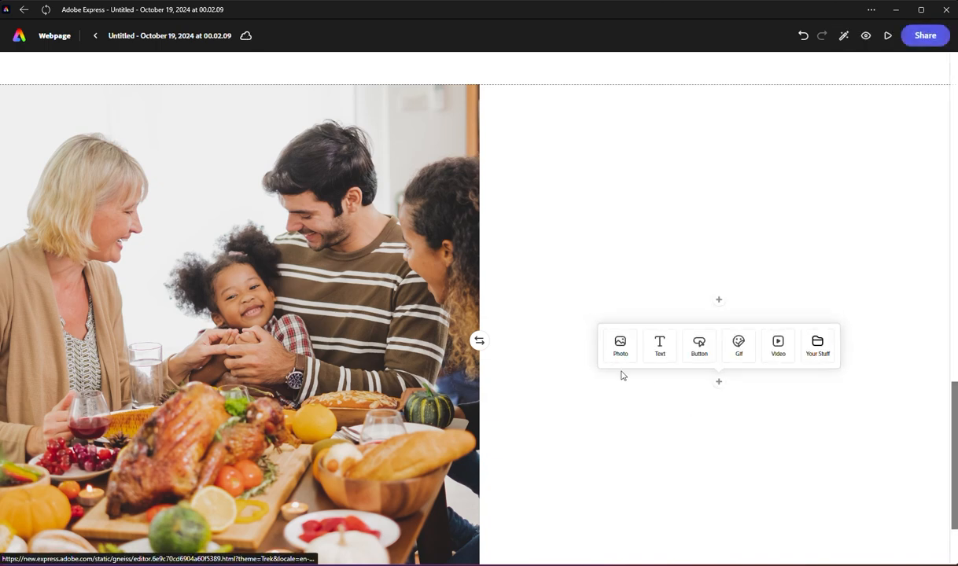
left_click(660, 345)
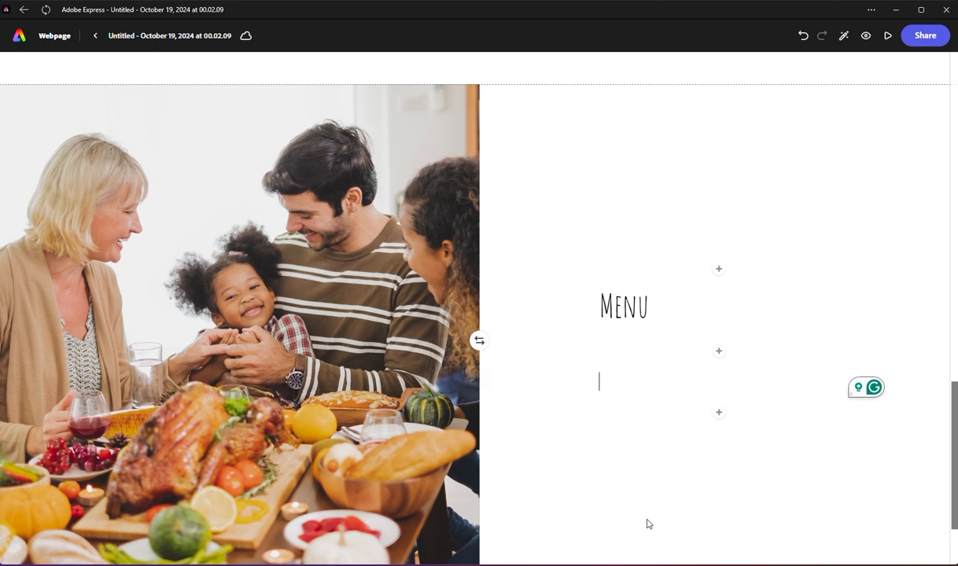
scroll(634, 415, "down", 1)
type("Ap")
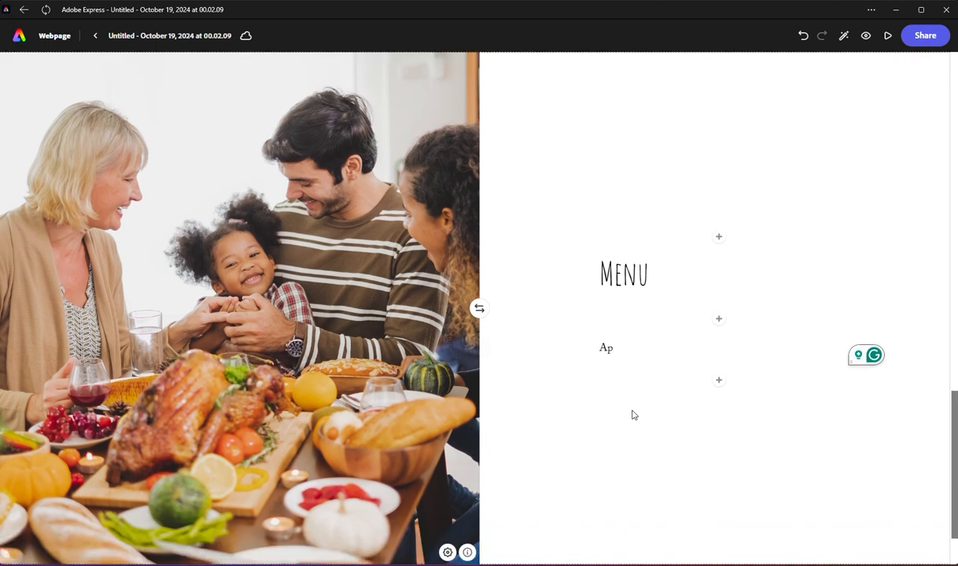
type("petize")
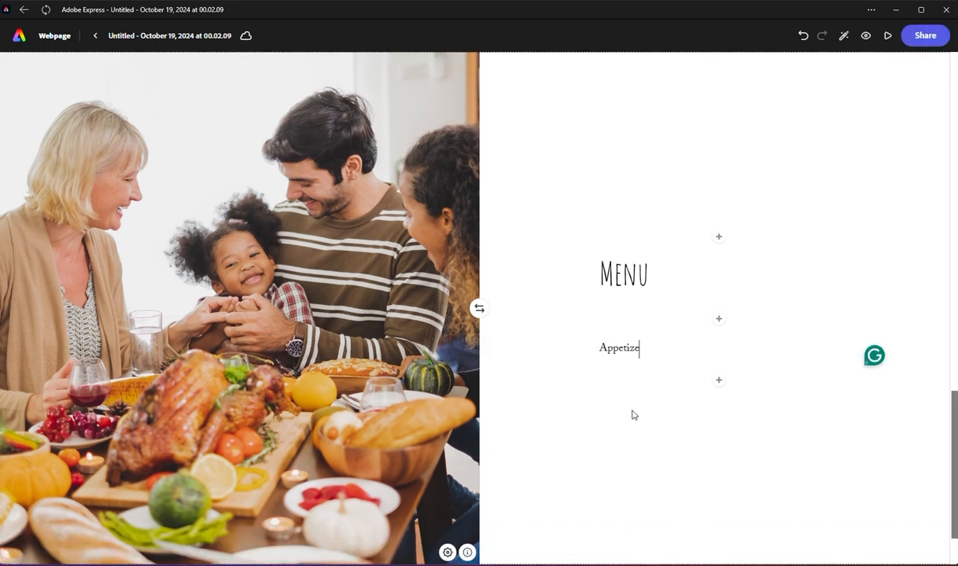
type("rs")
key("Return")
key("BackSpace")
key("Return")
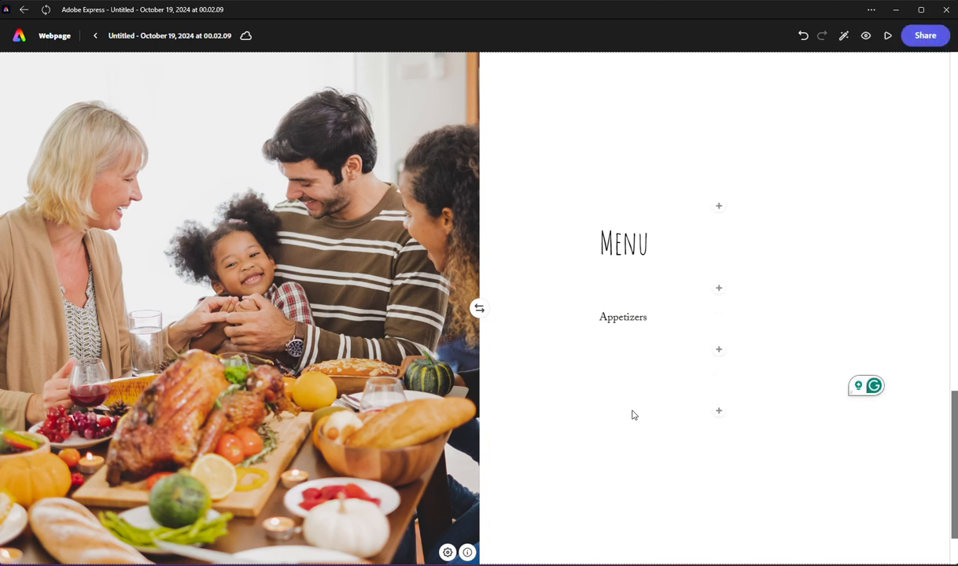
Step: Remove the empty line below "Appetizers" and format that text as an H2 heading
key("BackSpace")
double_click(617, 347)
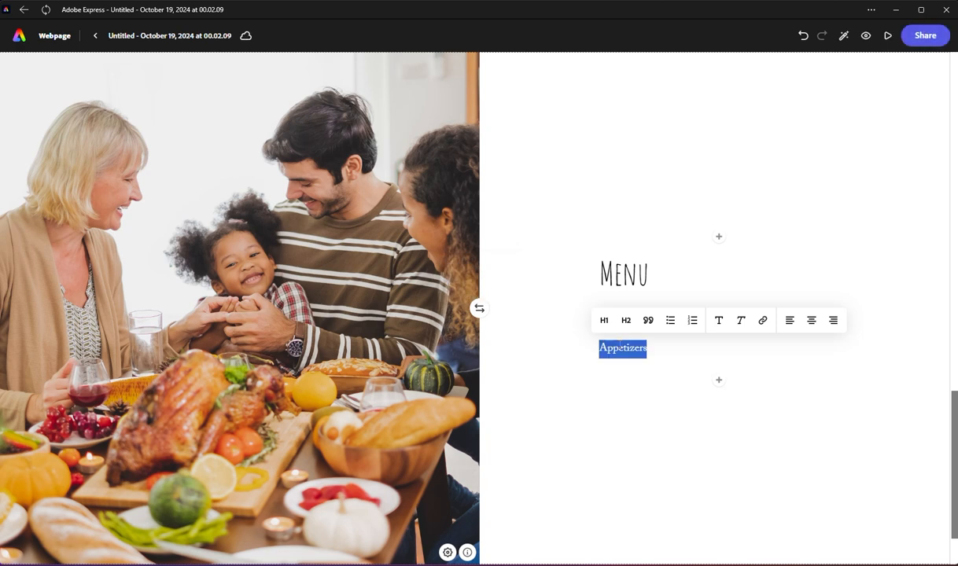
left_click(625, 321)
Step: Add a text block reading "Stuffed Mushrooms" beneath the Appetizers heading and format it as a bulleted list
left_click(718, 381)
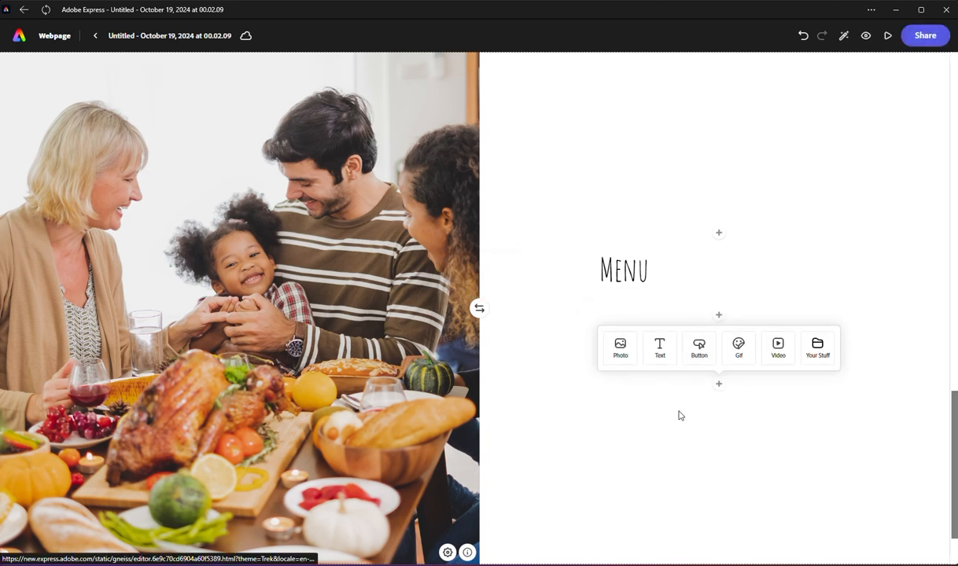
left_click(658, 350)
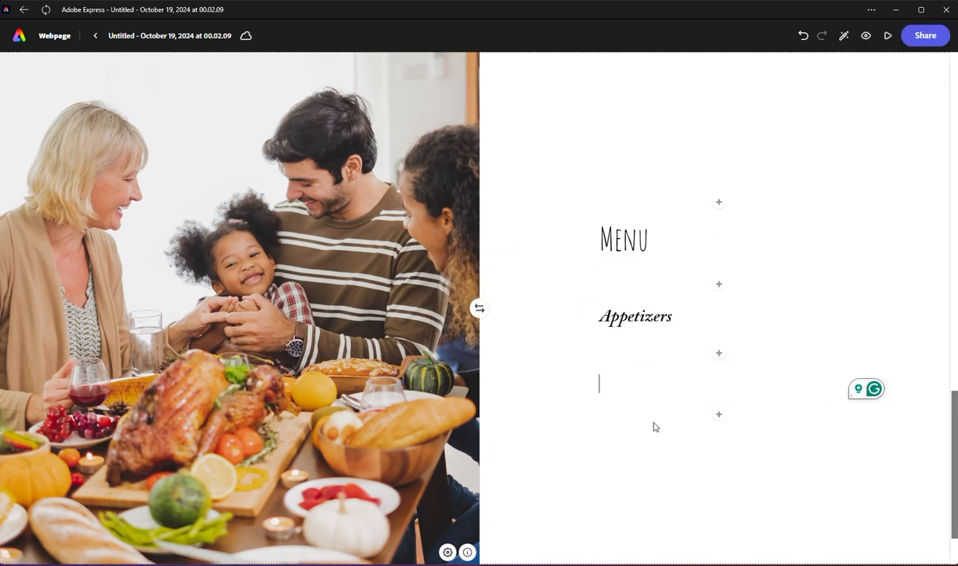
type("Stuffed ")
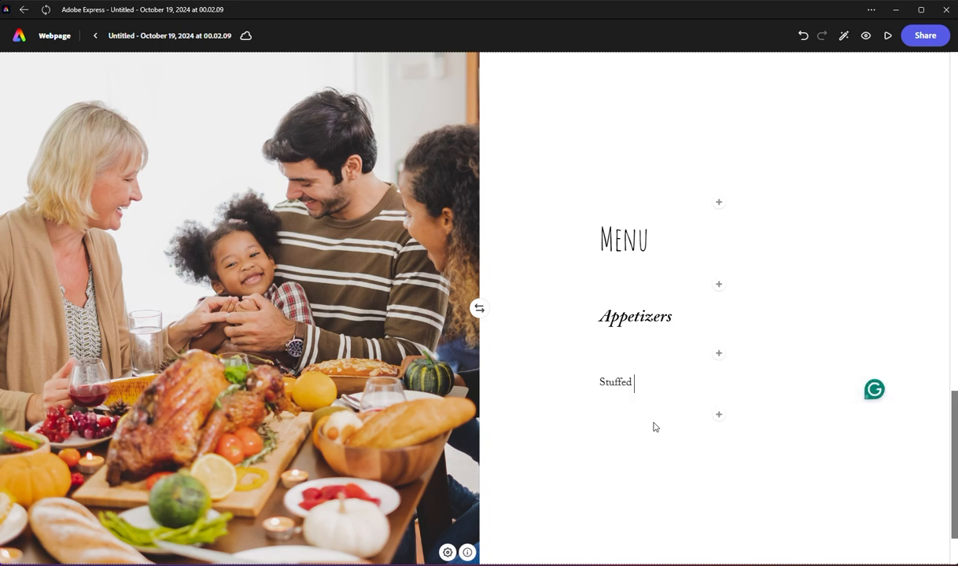
type("Mushroomshooomi")
triple_click(643, 385)
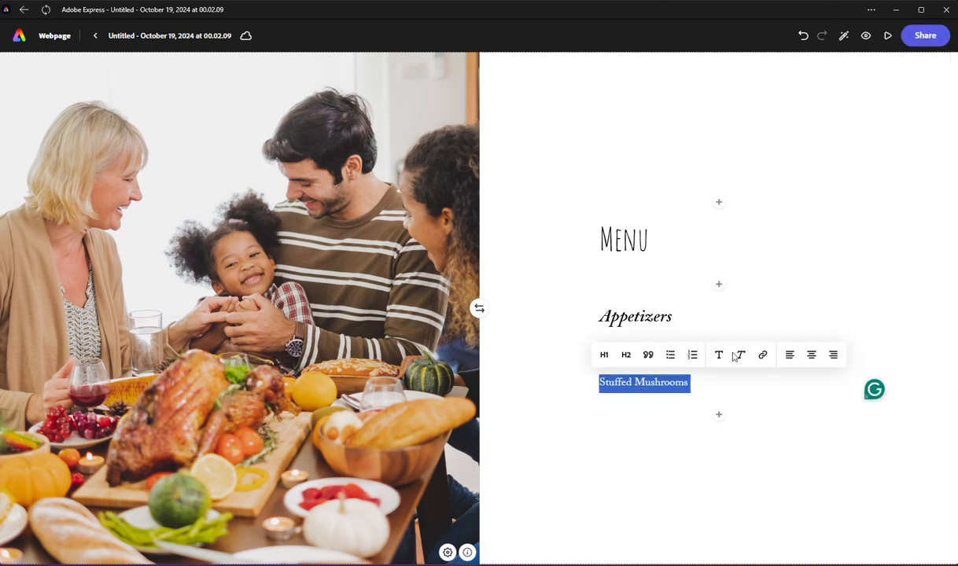
left_click(671, 355)
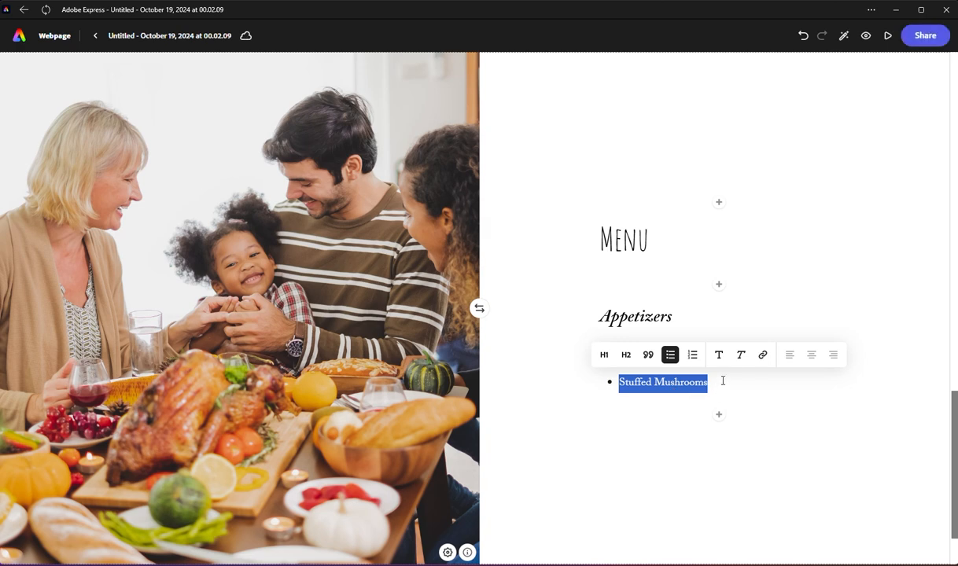
Step: Add the bullets "Cheese and Charcuterie Board" and "Butternut Squash Soup" to the Appetizers list
left_click(723, 381)
key("Return")
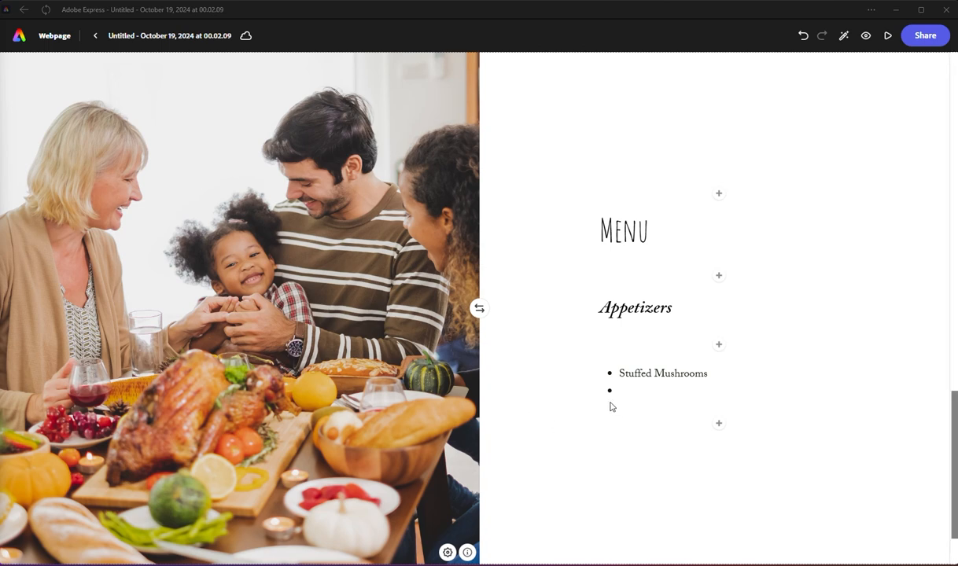
type("Cheese and Charcuterie Board")
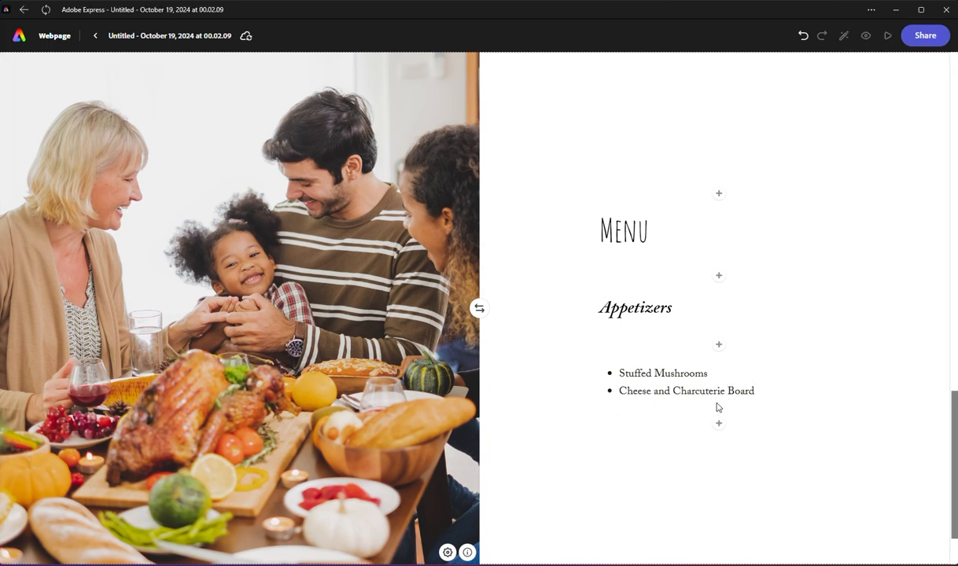
key("Return")
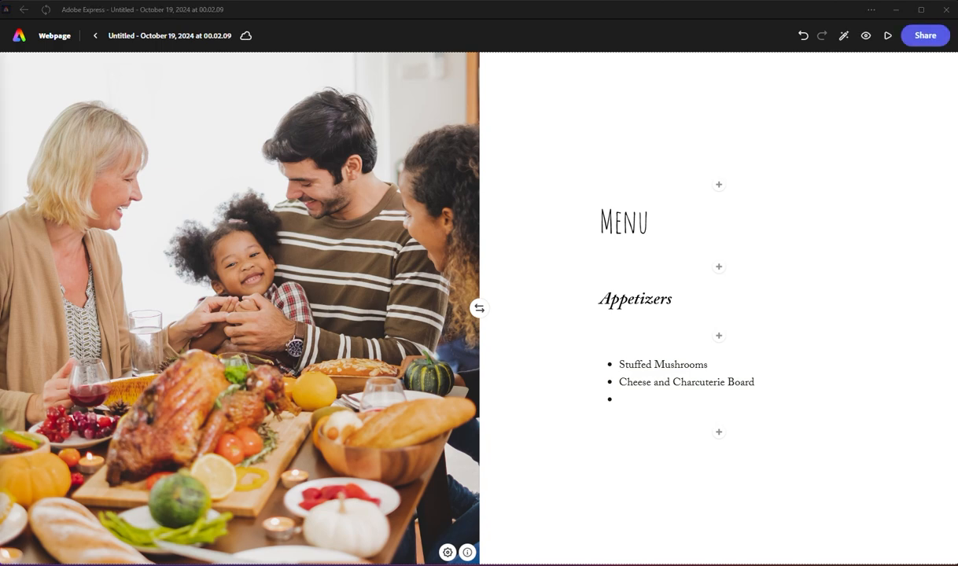
type("Butternut Squash Soup")
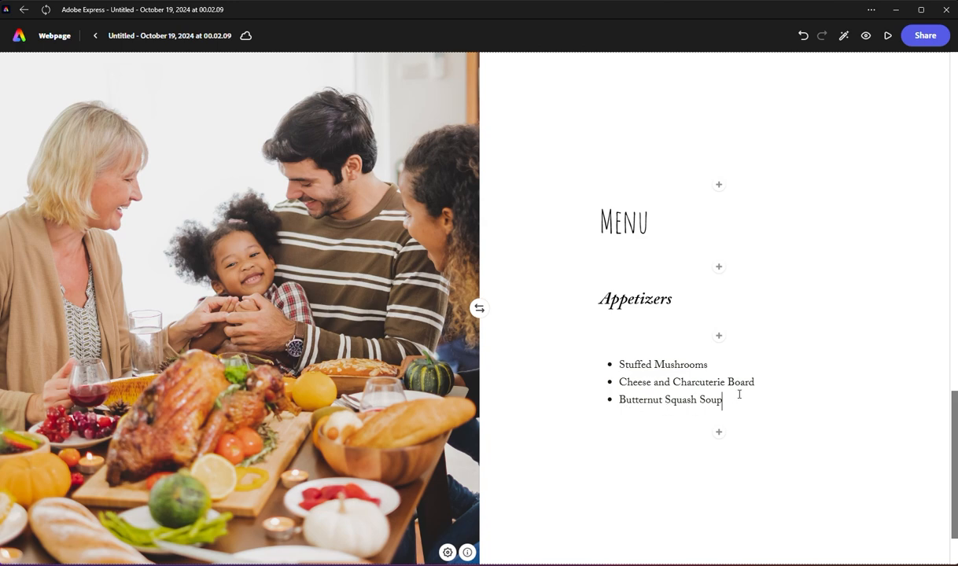
Step: Add a text block reading "Main Course" below the appetizers list and format it as an H2 heading
left_click(718, 433)
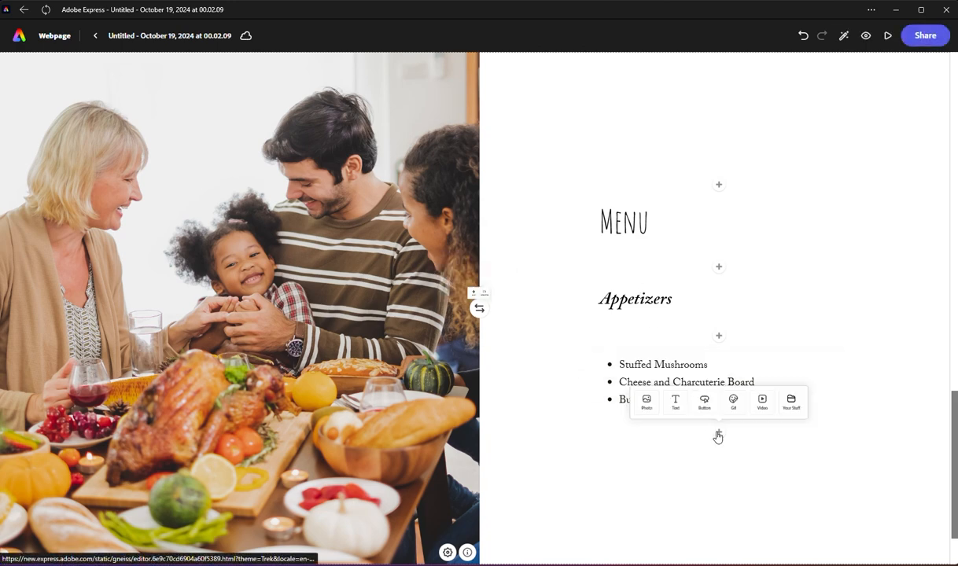
left_click(650, 404)
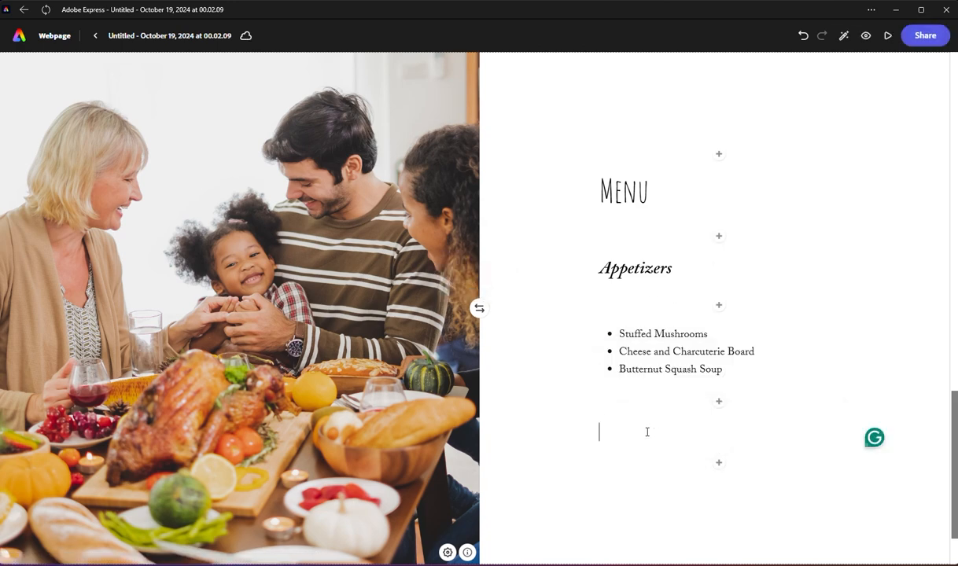
type("MAin")
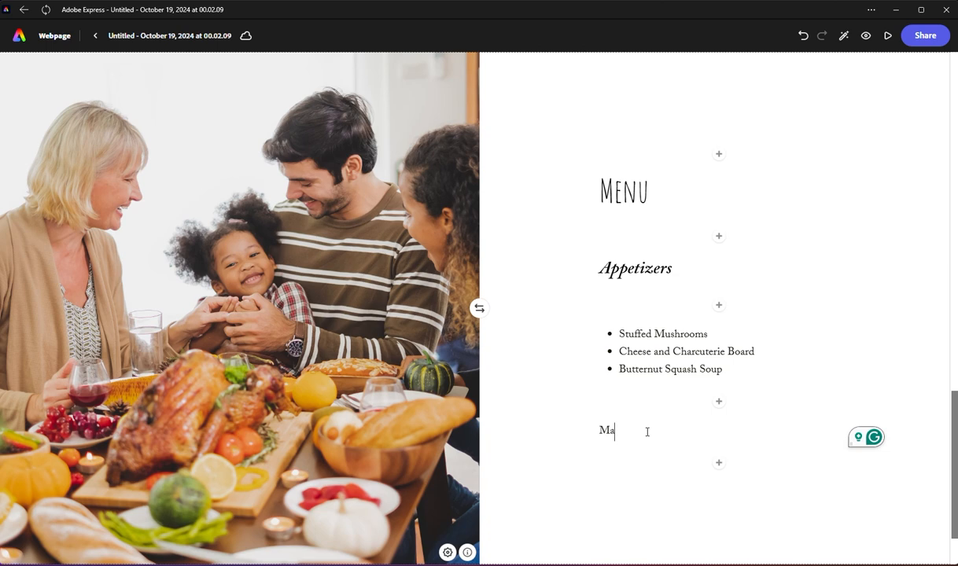
type("in Co")
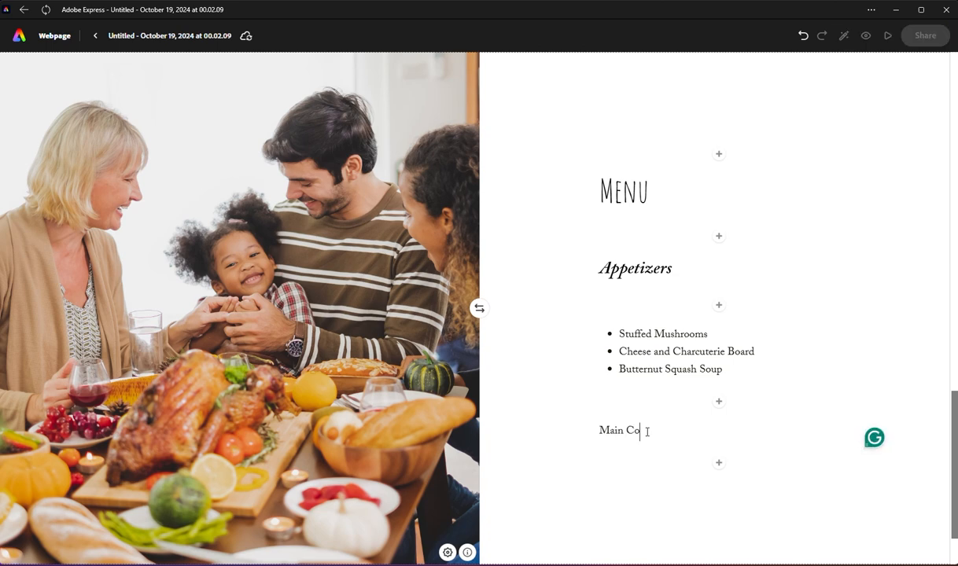
type("urse")
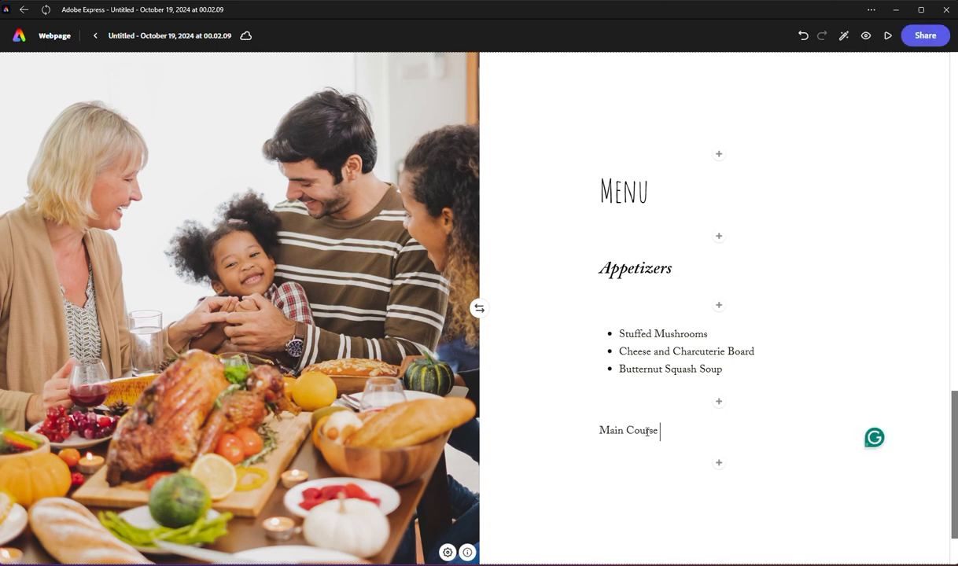
triple_click(648, 432)
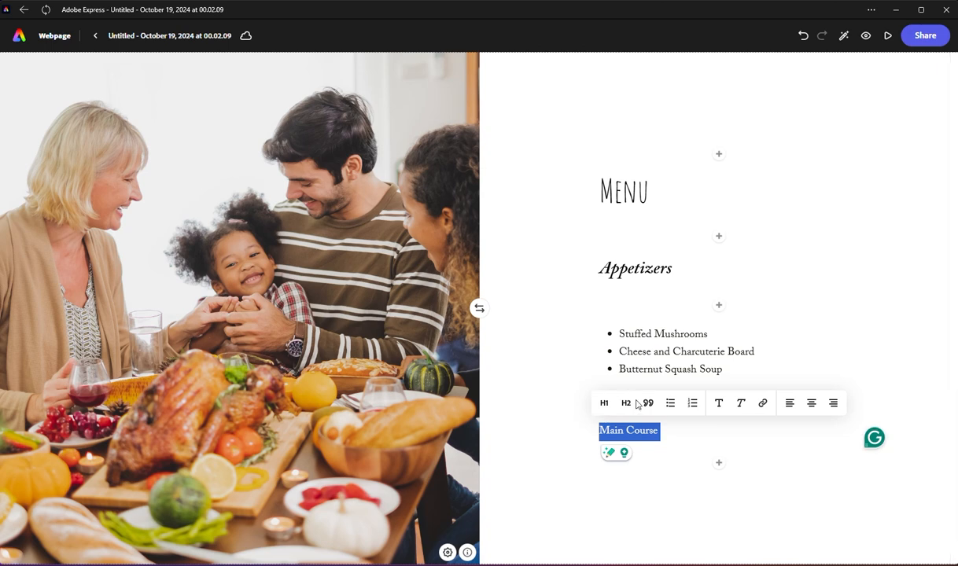
left_click(629, 403)
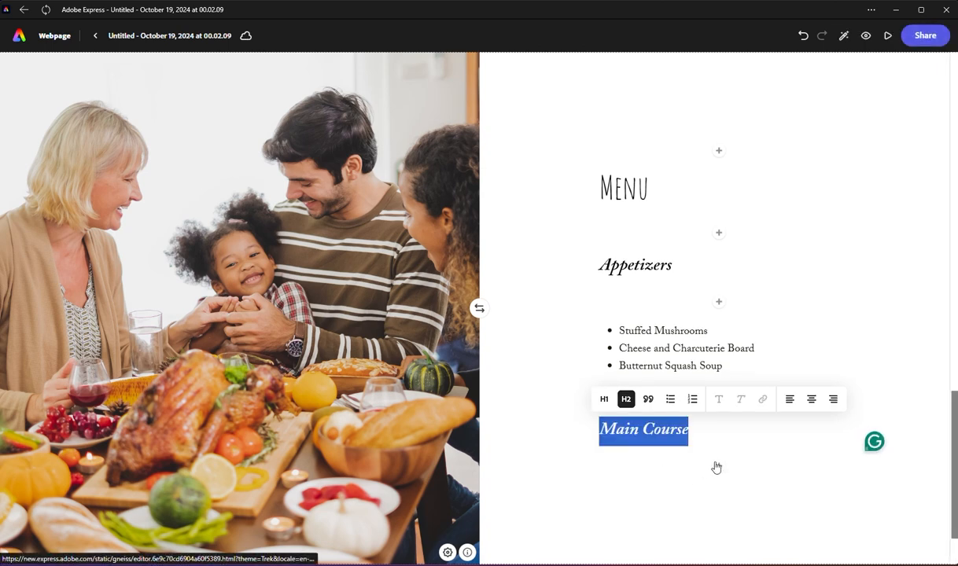
Step: Add a text block beneath the Main Course heading with a bulleted list of "Roast Turkey" and "Glazed Ham"
key("BackSpace")
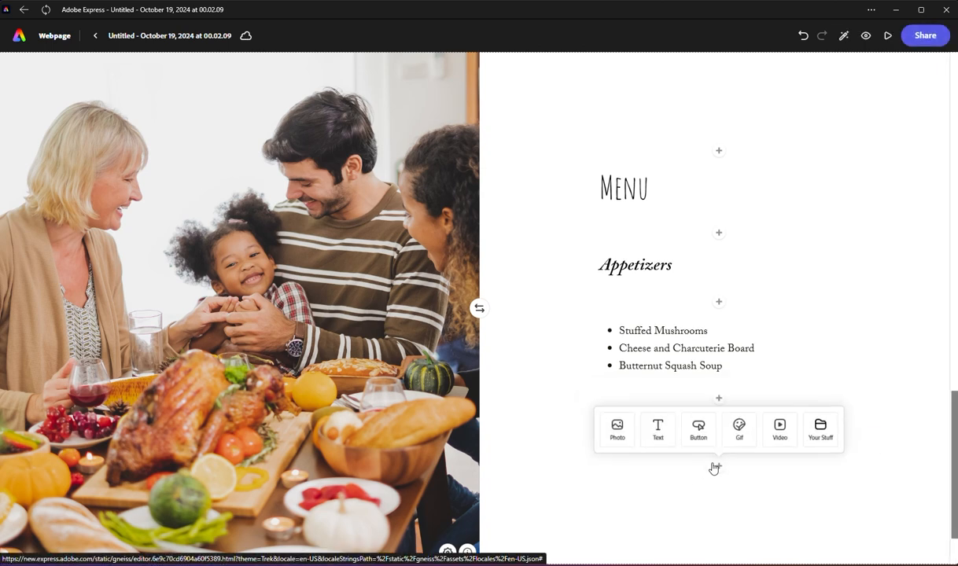
left_click(660, 432)
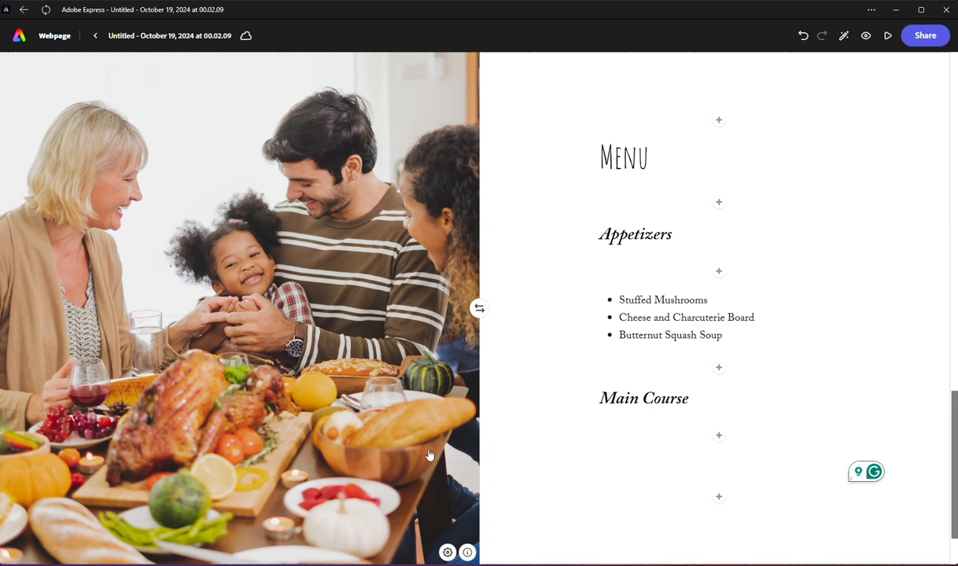
type("Rost")
type("t Turk")
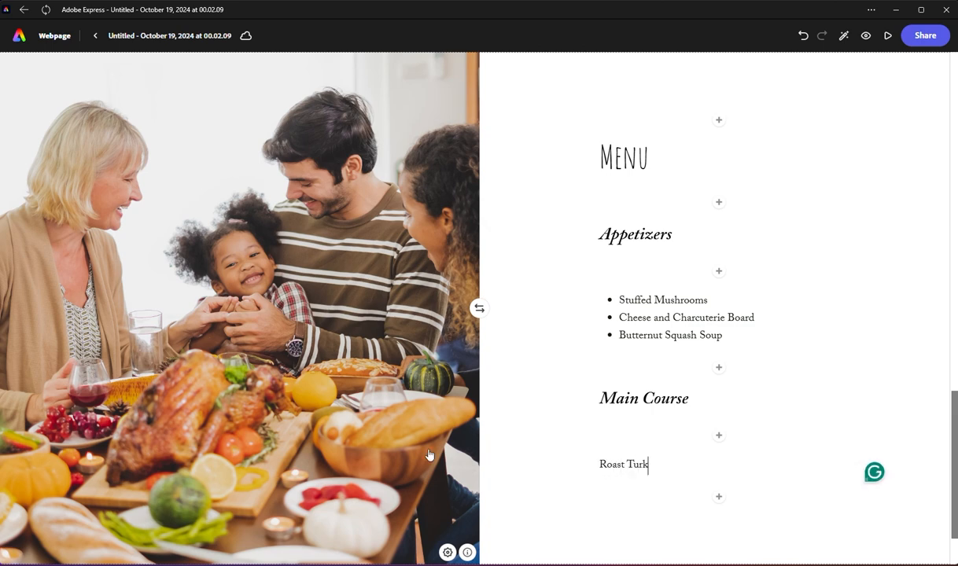
type("ey")
left_click(634, 465)
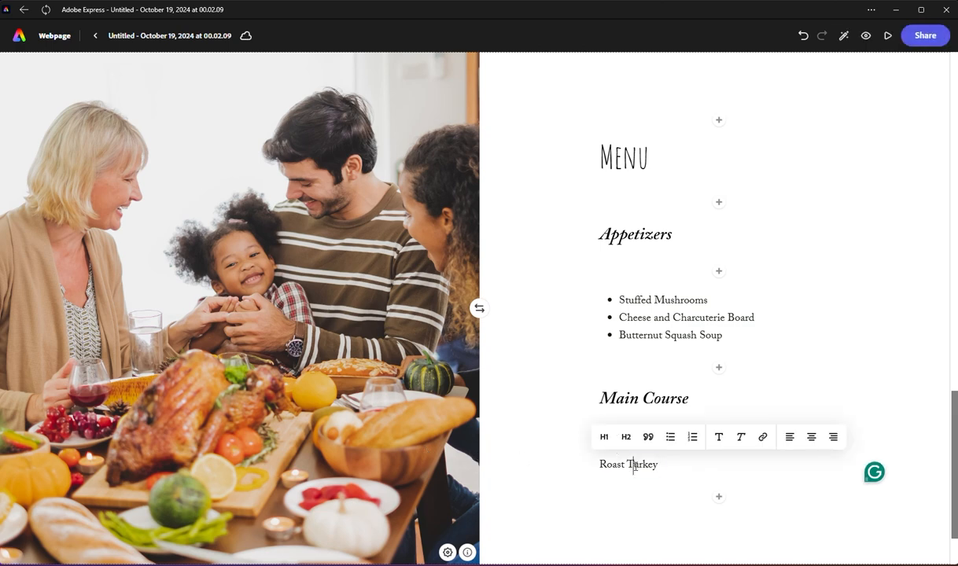
triple_click(634, 464)
left_click(670, 436)
left_click(687, 470)
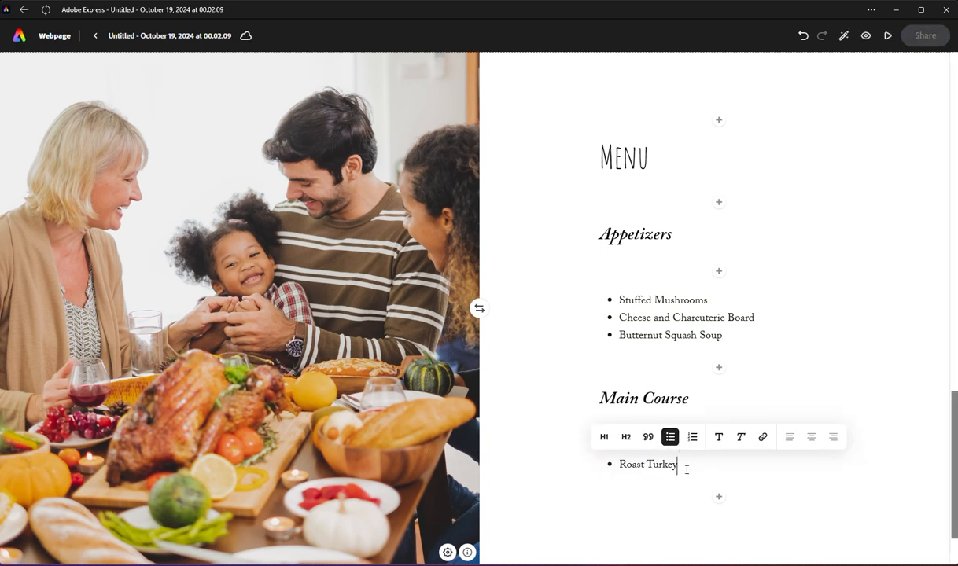
key("Return")
type("Glazed Ham")
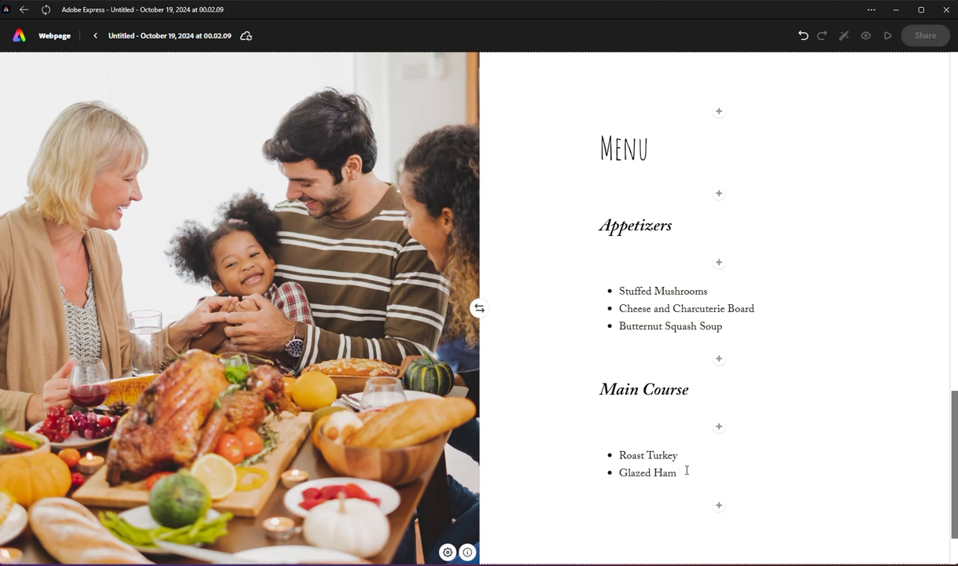
Step: Add a text block reading "Sides" below the Main Course list
scroll(683, 470, "down", 2)
left_click(721, 420)
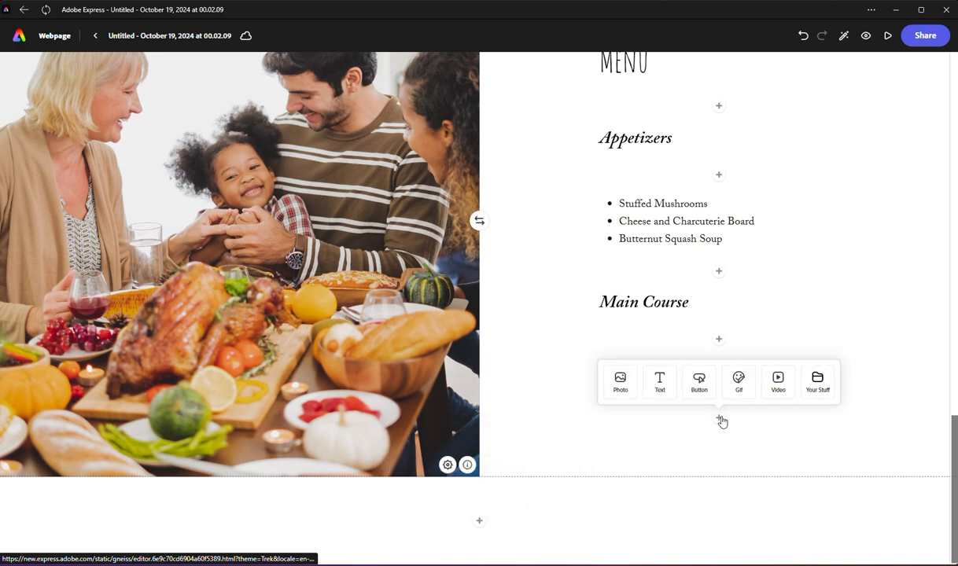
left_click(662, 382)
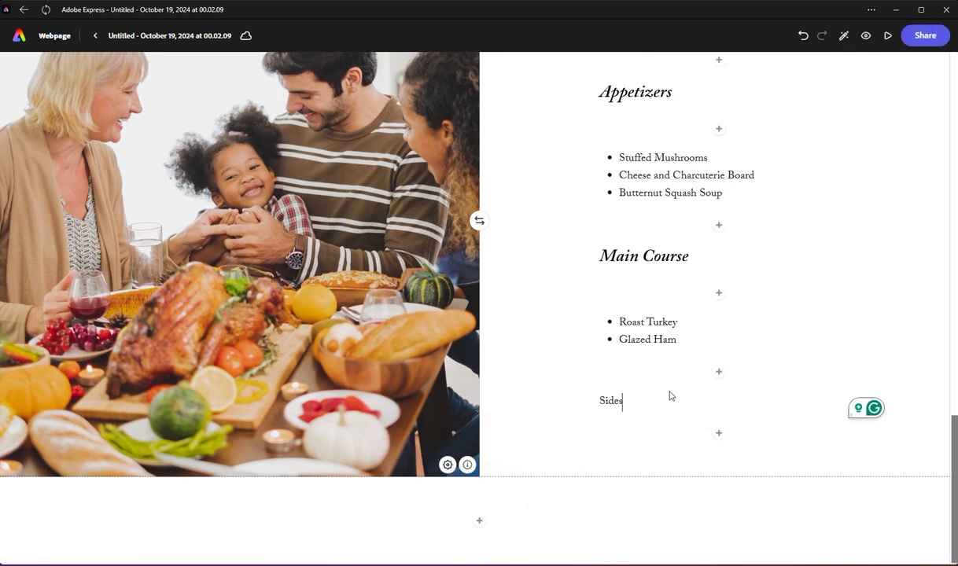
Step: Add a text block reading "Stuffing/Dressing" beneath Sides and format it as a bulleted list
left_click(719, 435)
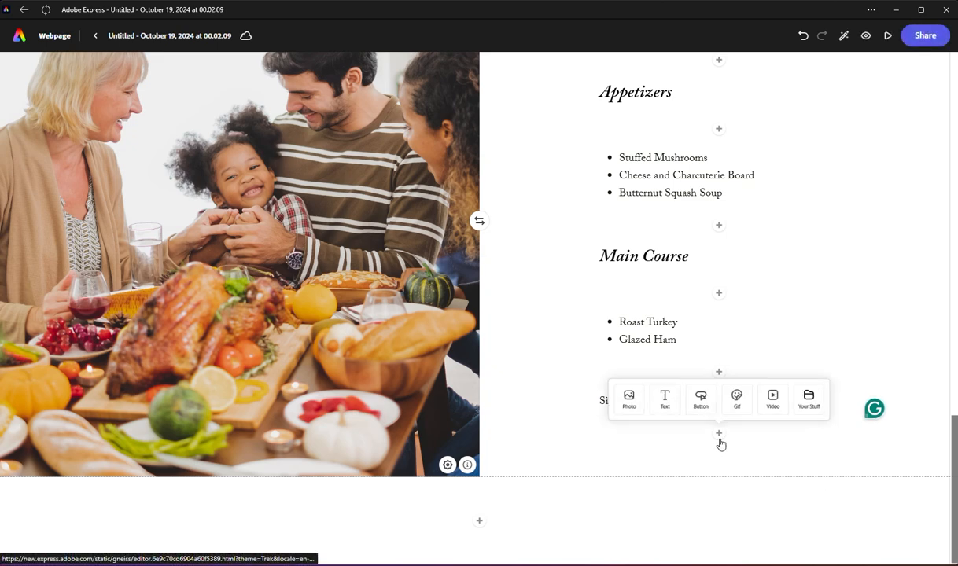
left_click(663, 398)
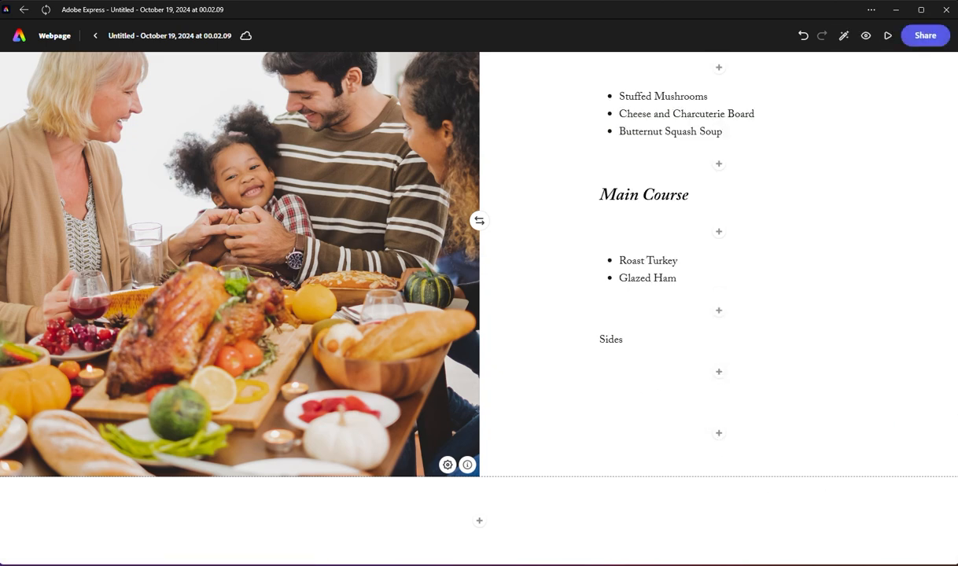
key("alt+Tab")
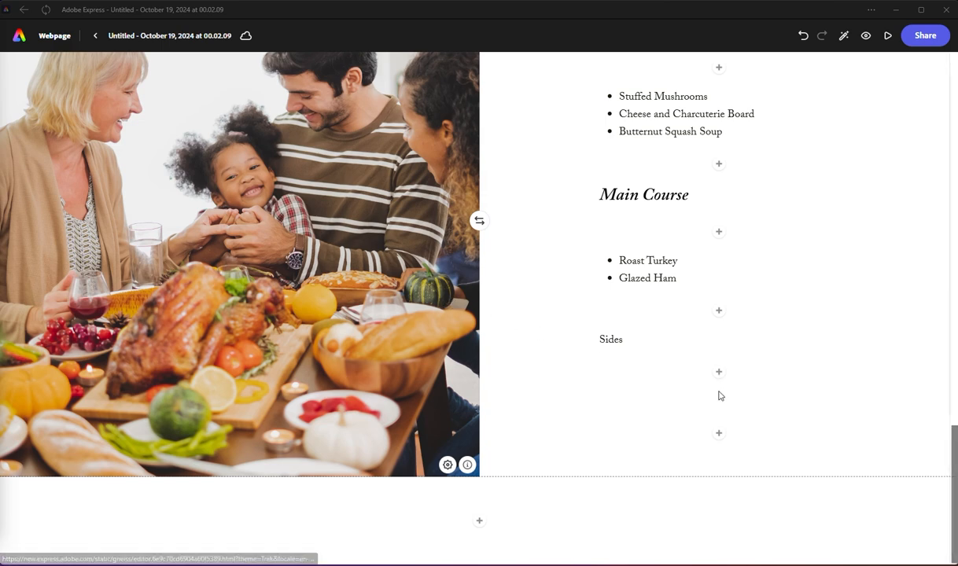
left_click(691, 400)
type("Stuffing/Dressing")
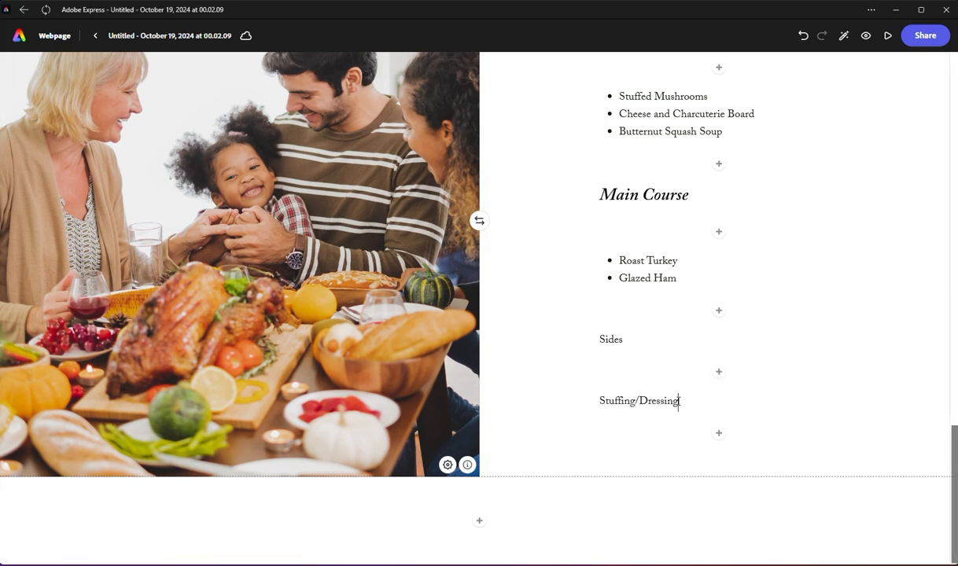
left_click_drag(679, 401, 601, 411)
scroll(601, 411, "up", 1)
scroll(601, 412, "up", 1)
left_click_drag(678, 488, 599, 488)
left_click(673, 464)
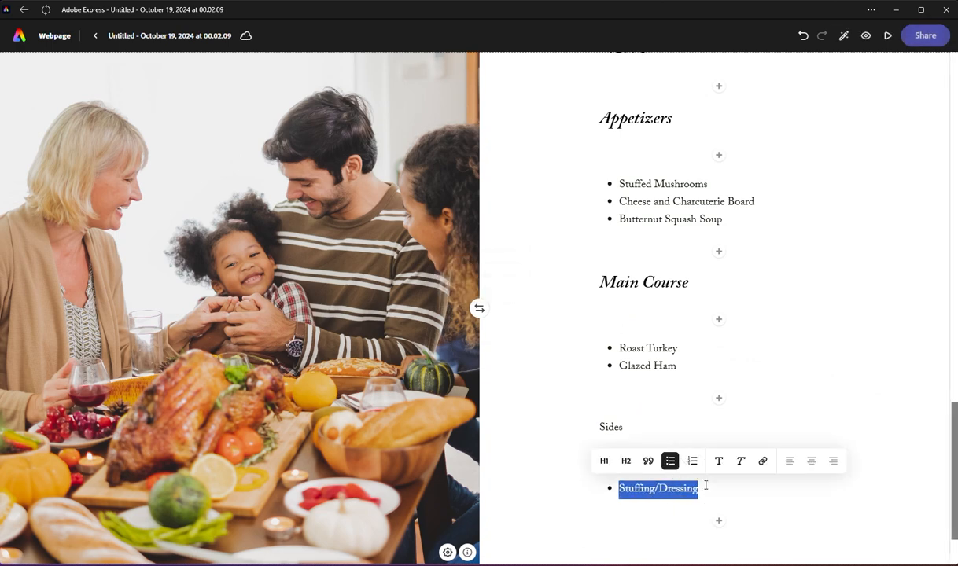
Step: Add "Mashed Potatoes", "Gravy" and "Cranberry Sauce" as bullets after Stuffing/Dressing in the Sides list
left_click(706, 487)
key("Return")
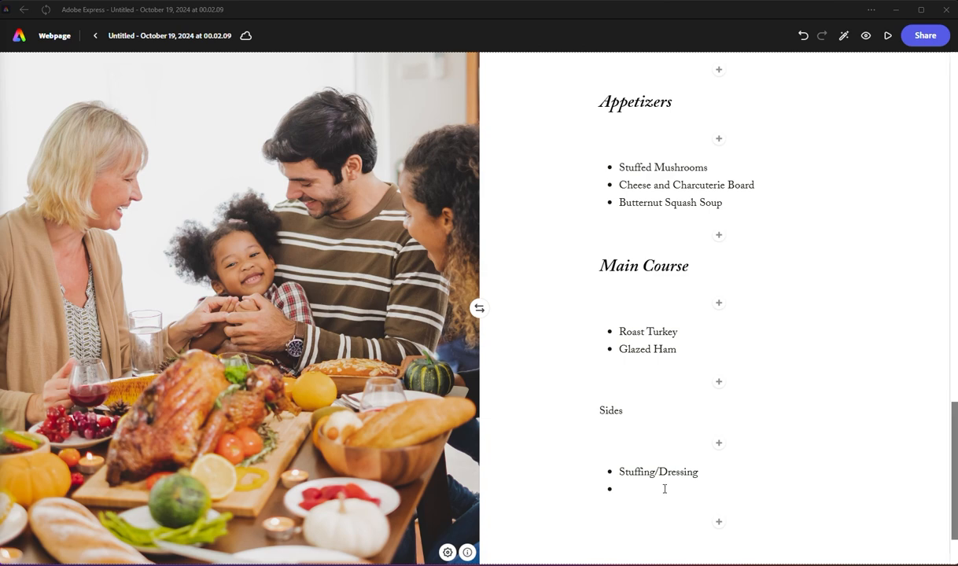
type("Mashed Potatoes")
key("Return")
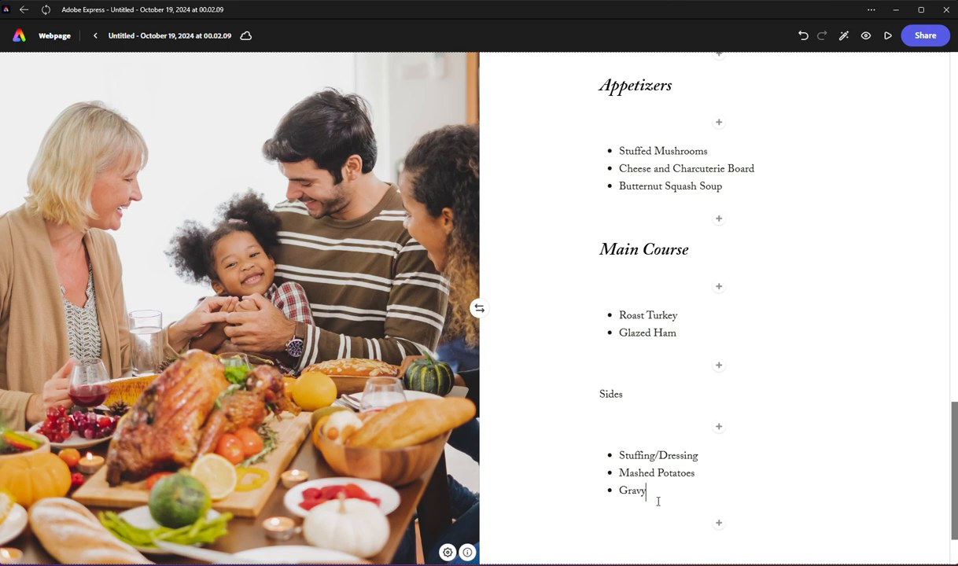
key("Return")
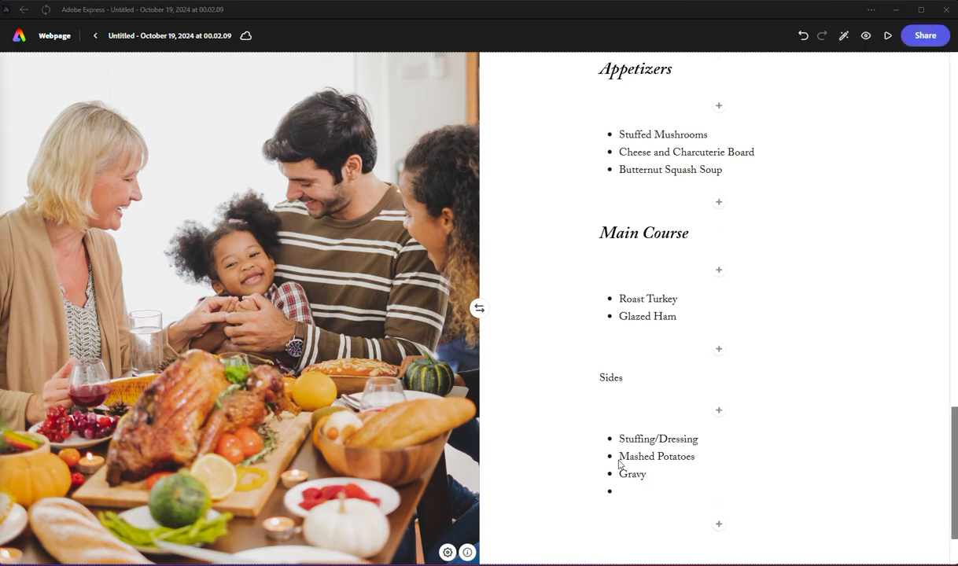
type("Cranberry Sauce")
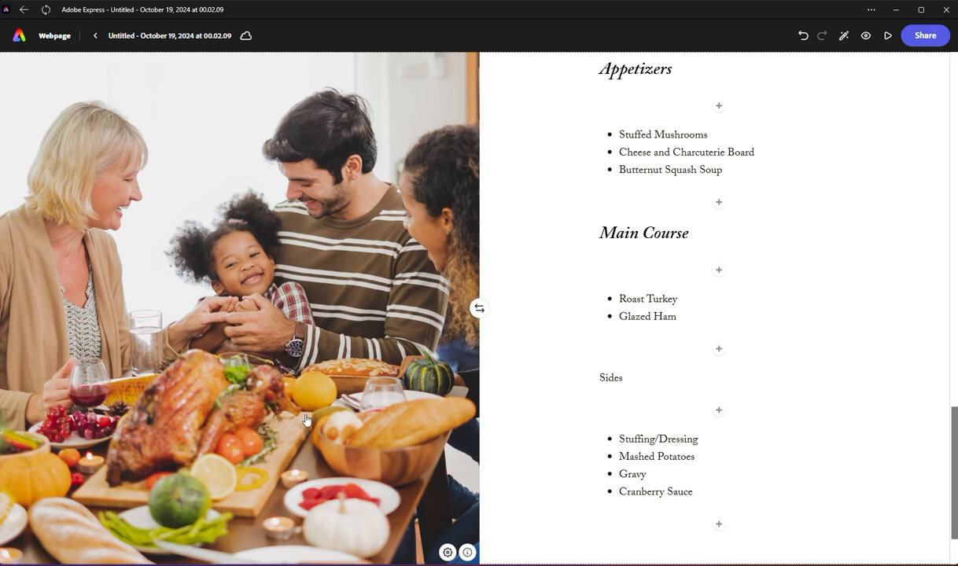
key("Return")
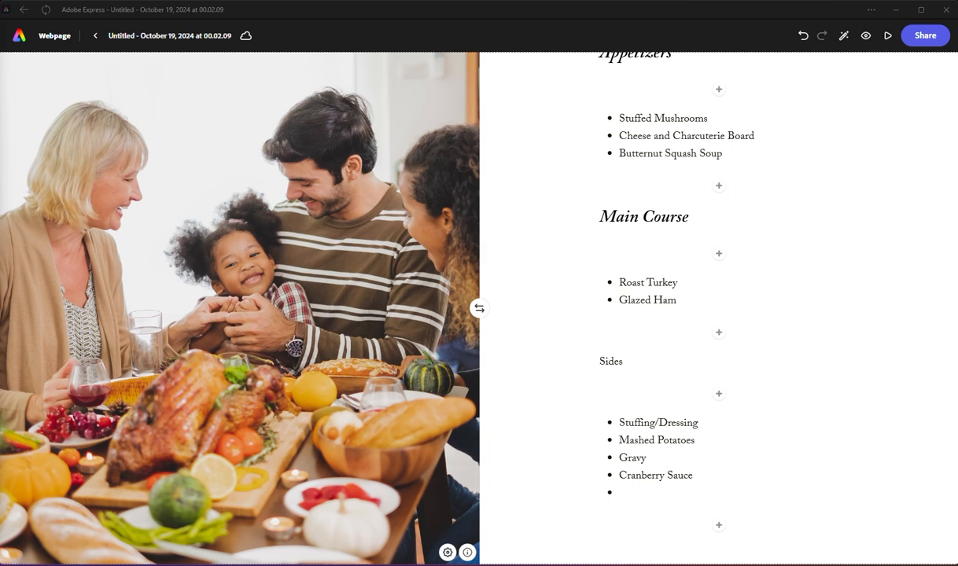
key("BackSpace")
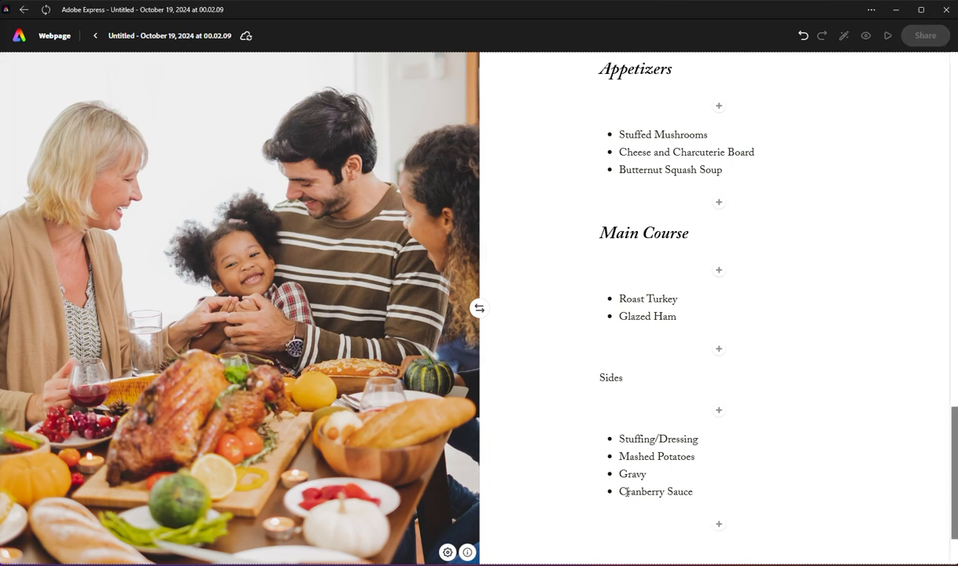
Step: Extend the Sides list with the bullets "Green Bean Casserole", "Sweet Potato Casserole" and "Roasted Brussels Sprouts"
left_click(695, 493)
key("Return")
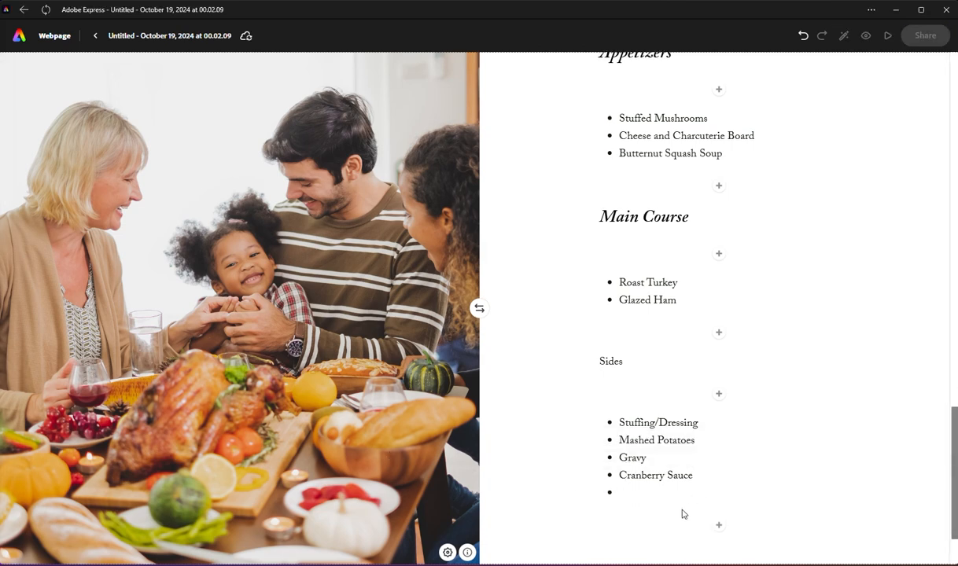
type("Green Bean Casserole")
key("Return")
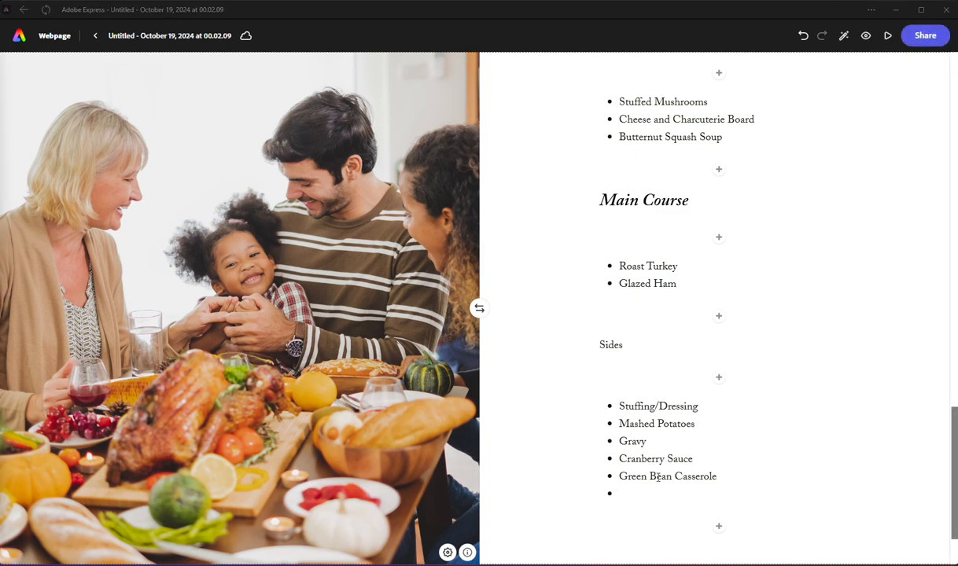
type("Sweet Potato Casserole")
key("Return")
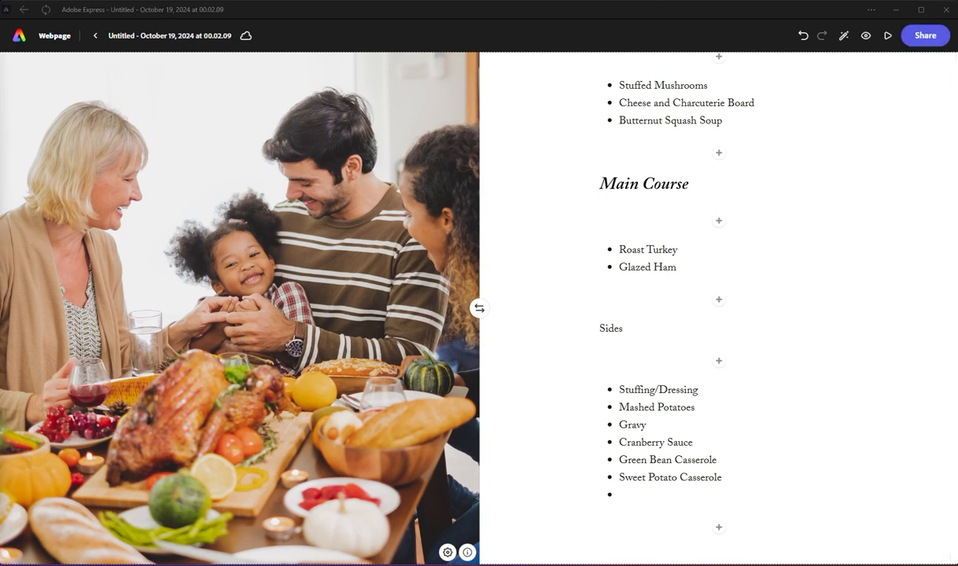
type("Roasted Brussels Sprouts")
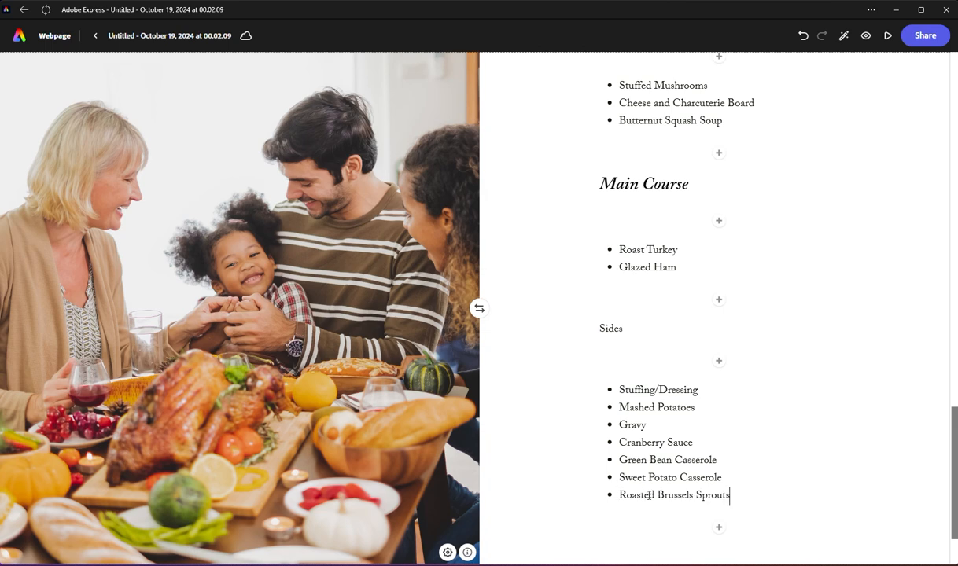
Step: Add a text block reading "Desserts" below the Sides list
left_click(718, 529)
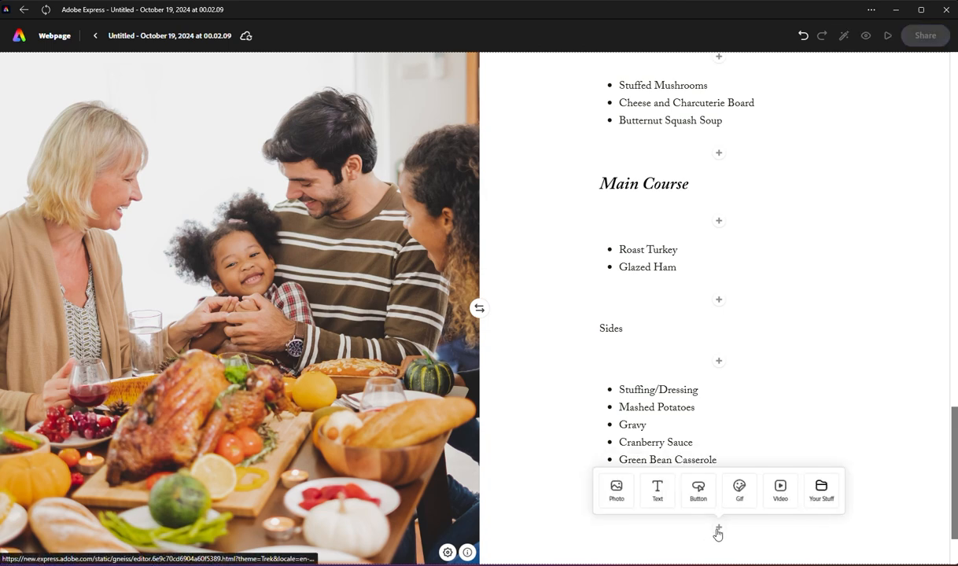
left_click(658, 491)
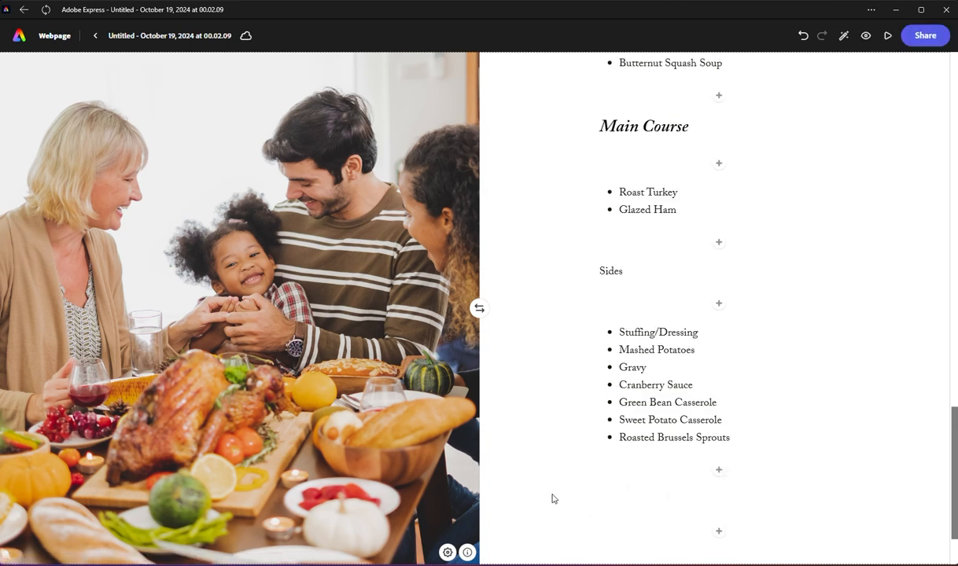
type("Dre")
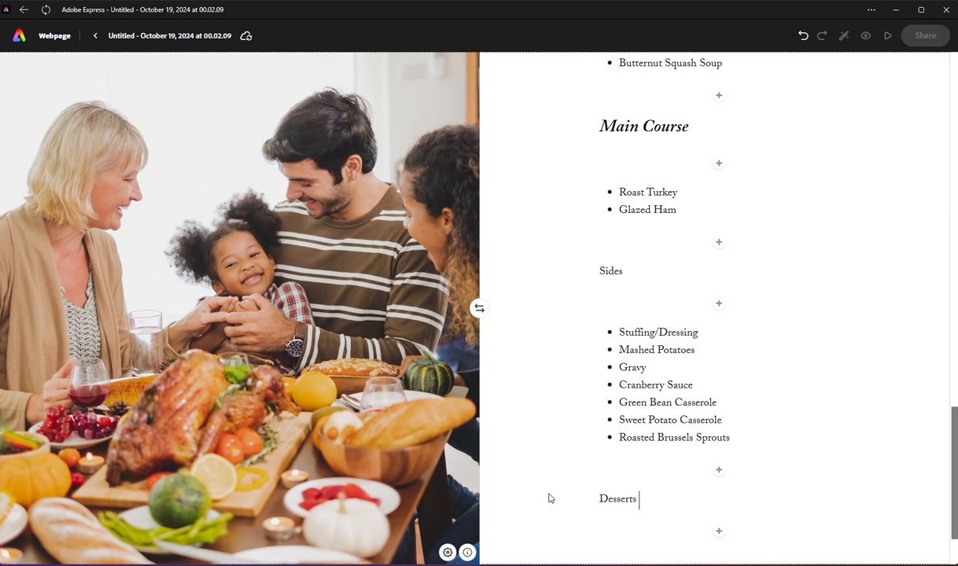
Step: Add a text block reading "Pumkin Pie" beneath Desserts and format it as a bulleted list
scroll(637, 402, "down", 2)
left_click(723, 436)
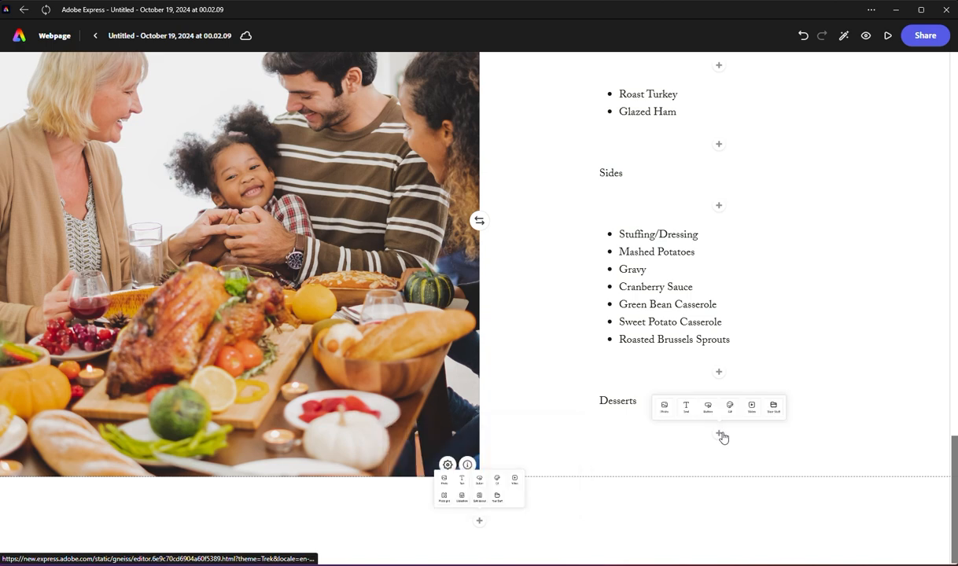
left_click(661, 397)
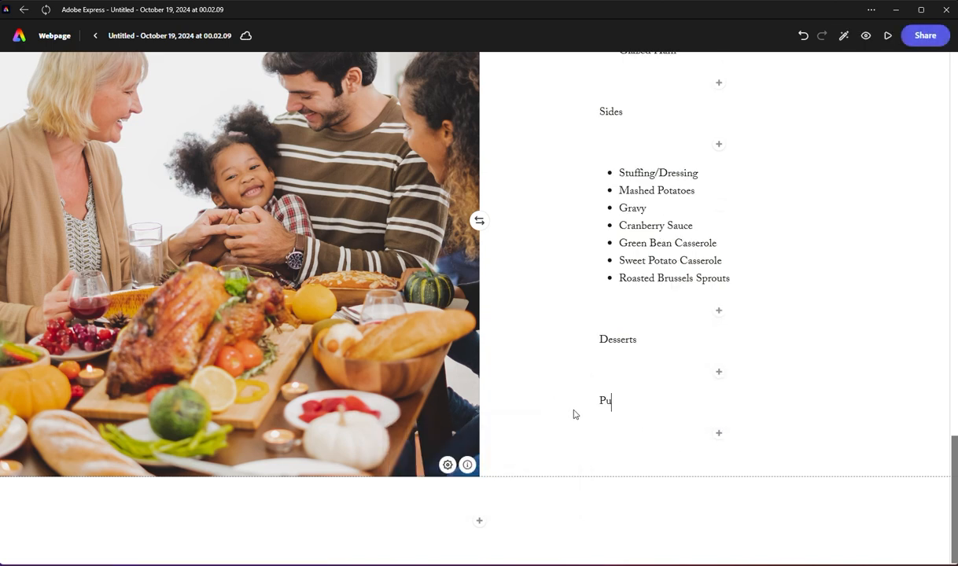
type("Pumkin Pie")
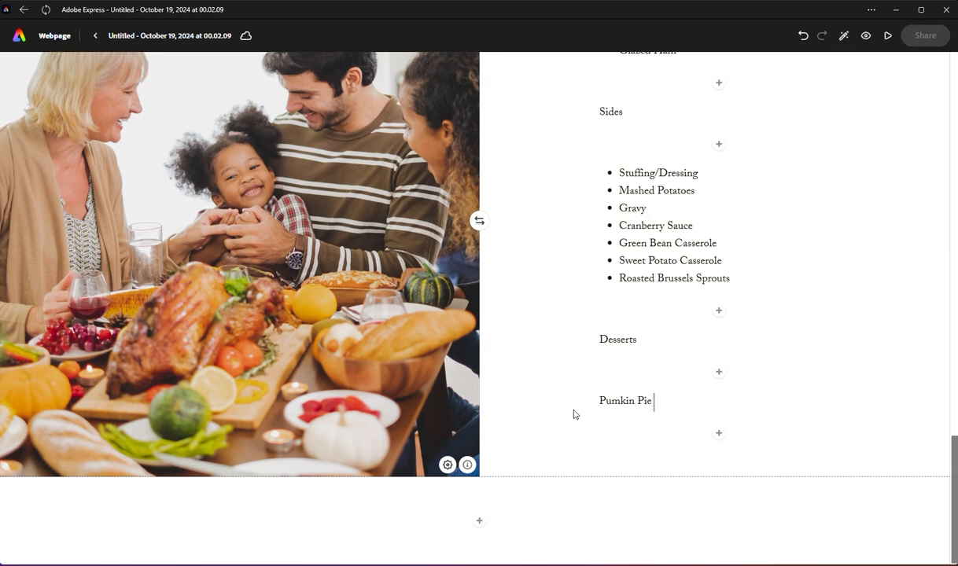
key("Return")
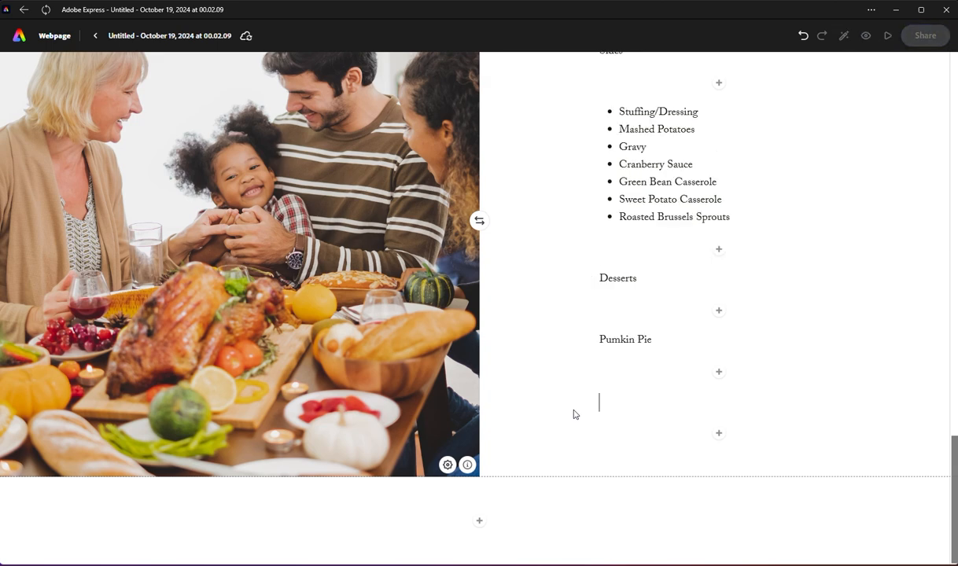
left_click(665, 343)
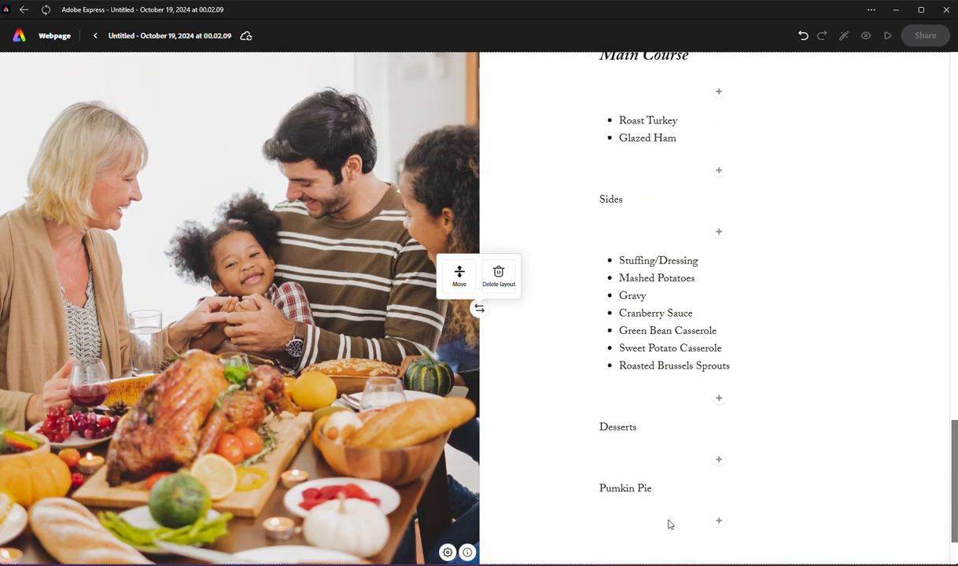
left_click(630, 487)
left_click(670, 461)
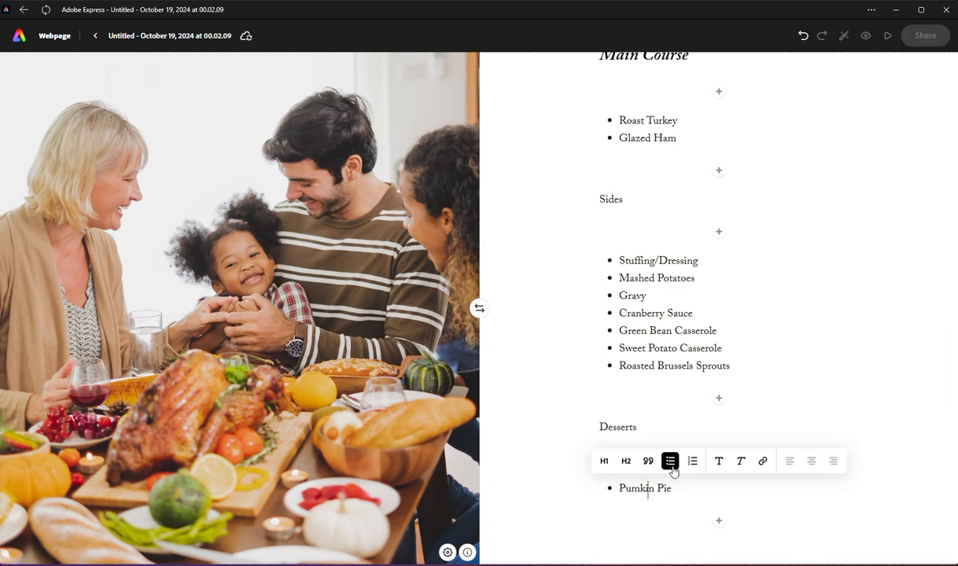
Step: Add "Pecan Pie" and "Apple Pie" as further bullets in the Desserts list
key("Return")
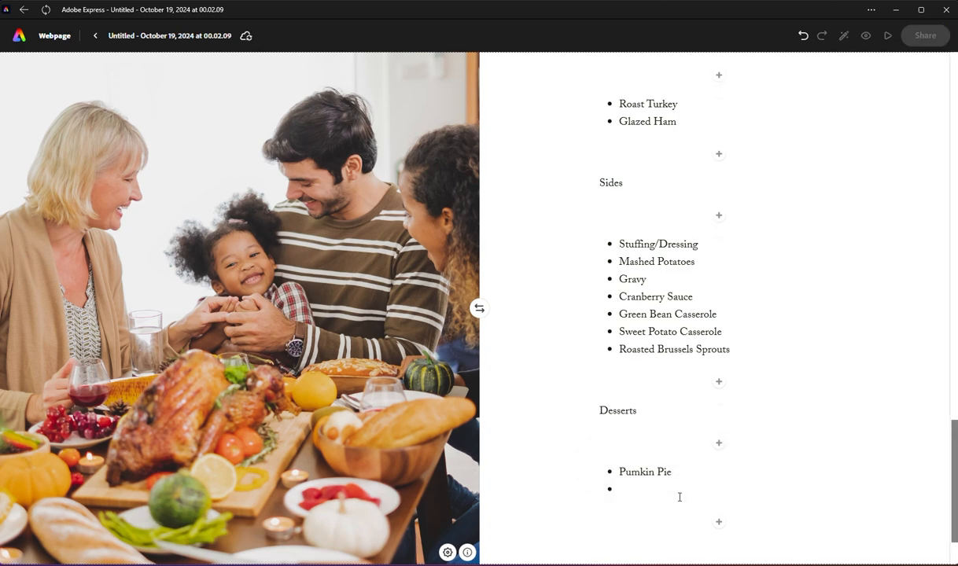
type("Pec")
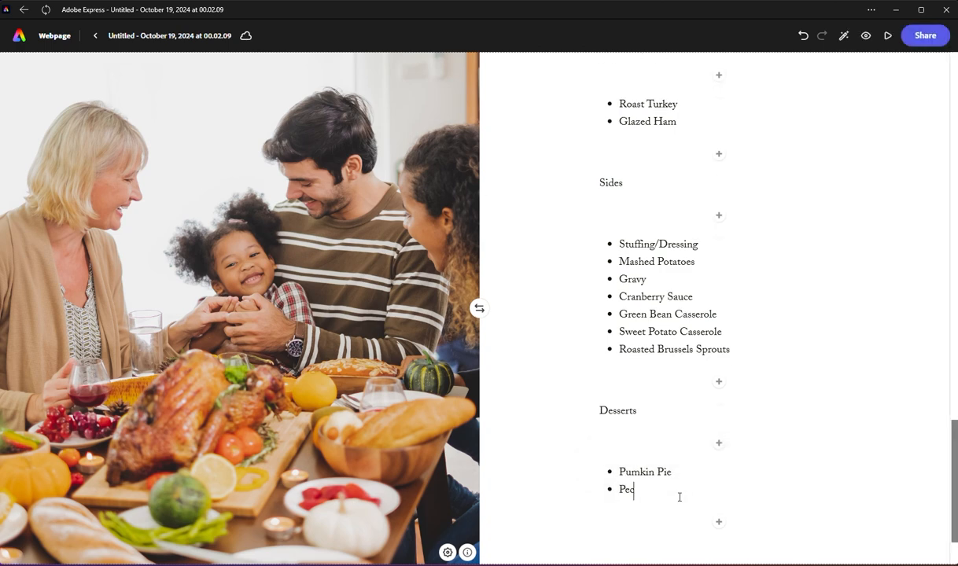
type("o")
key("BackSpace")
type("an Pie")
key("Return")
type("Ap")
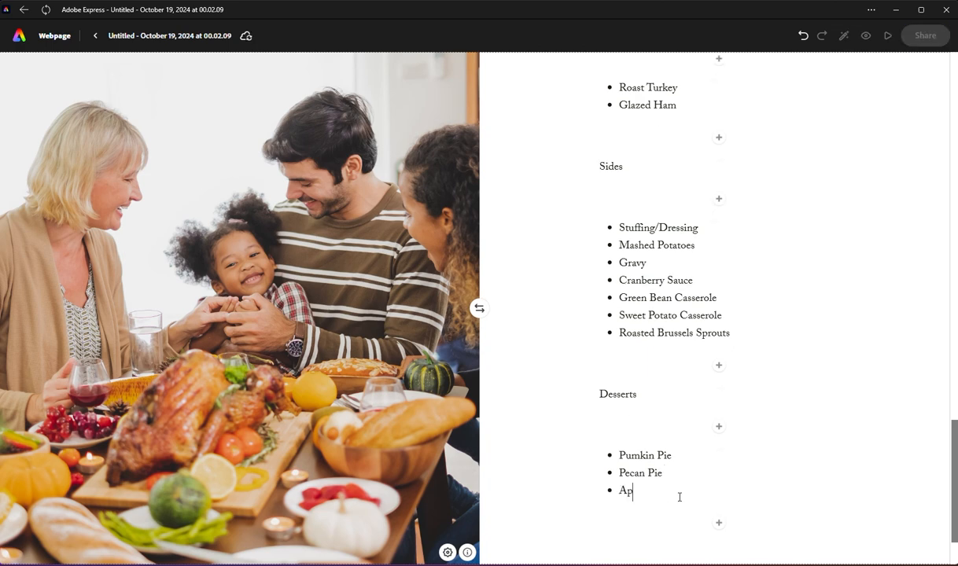
type("ple ")
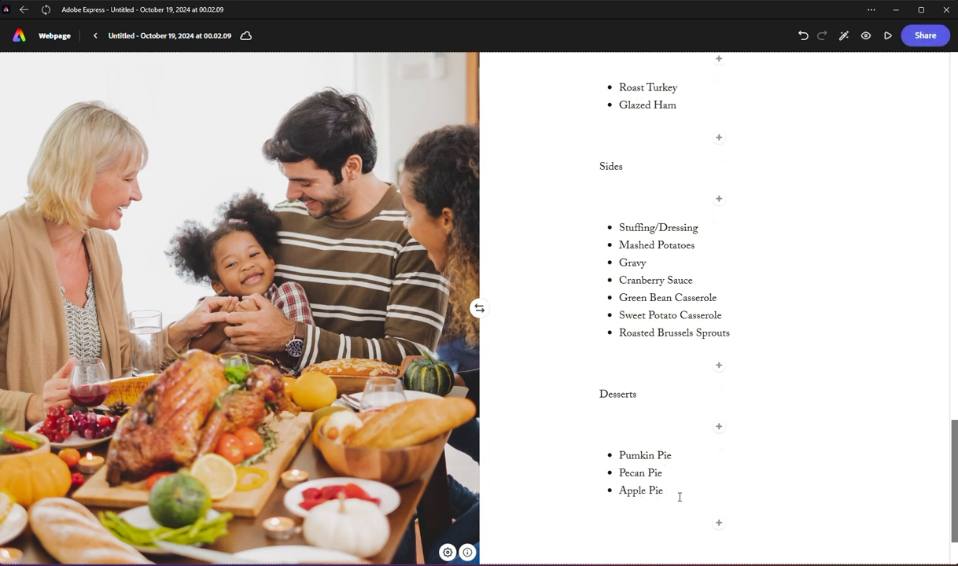
type("Pie")
Step: Format the "Sides" and "Desserts" text blocks as H2 headings
double_click(612, 167)
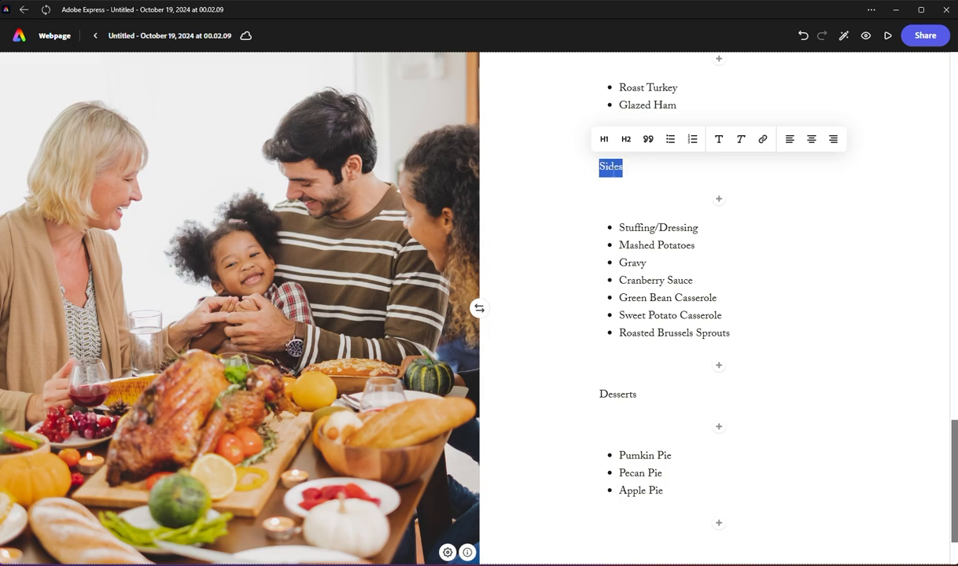
left_click(626, 139)
double_click(618, 395)
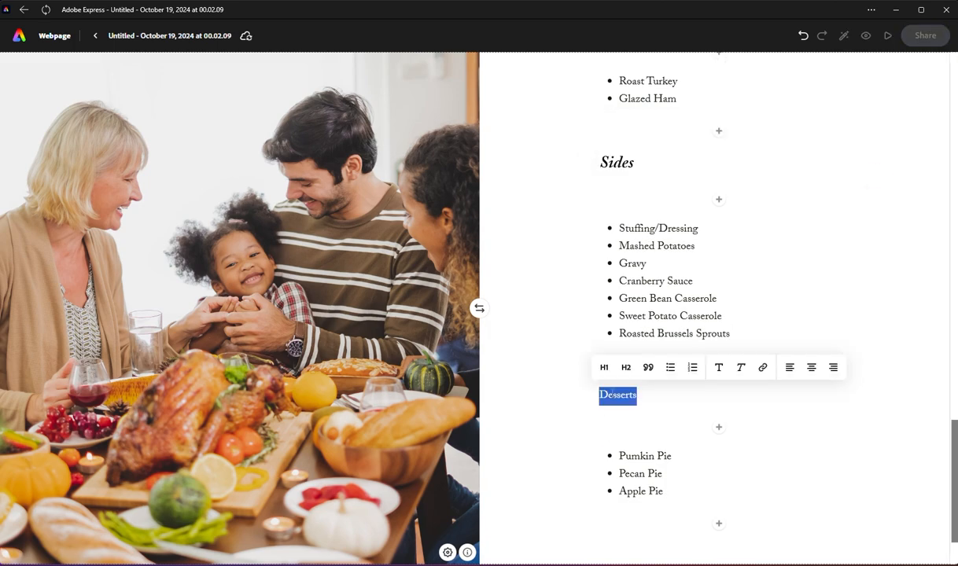
left_click(626, 367)
left_click(571, 435)
Step: Add a text block reading "Wine" below the Desserts list and format it as an H2 heading
scroll(634, 364, "up", 10)
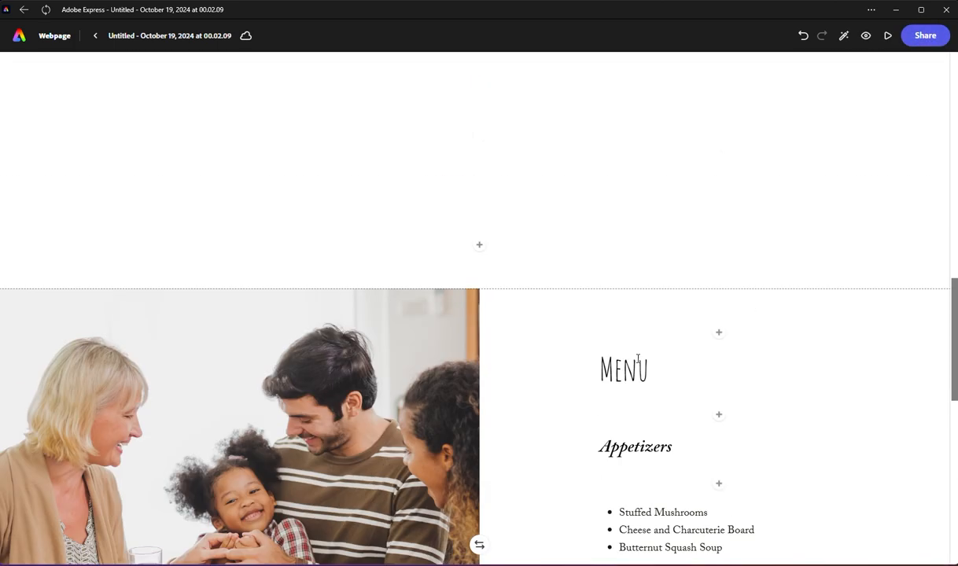
scroll(638, 360, "down", 10)
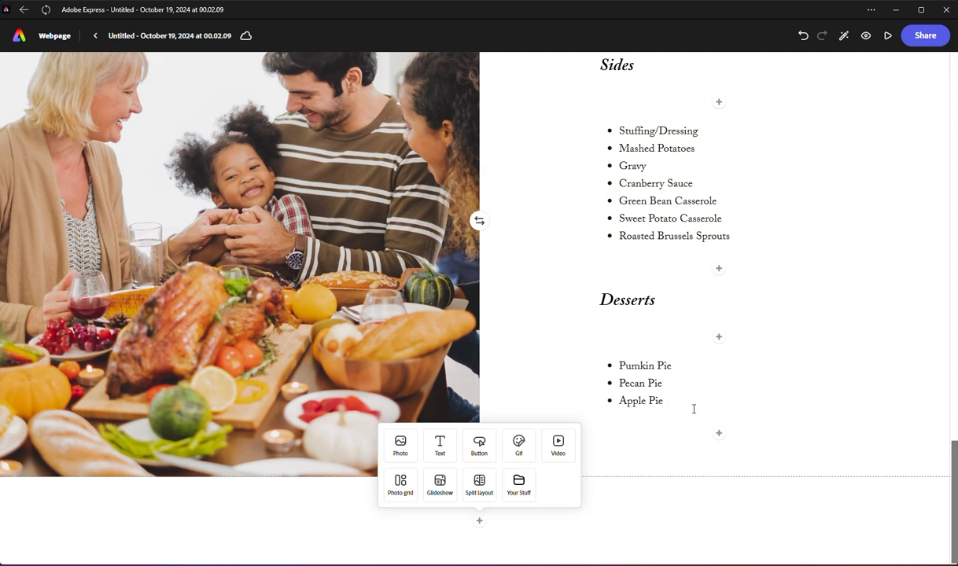
mouse_move(719, 441)
left_click(658, 411)
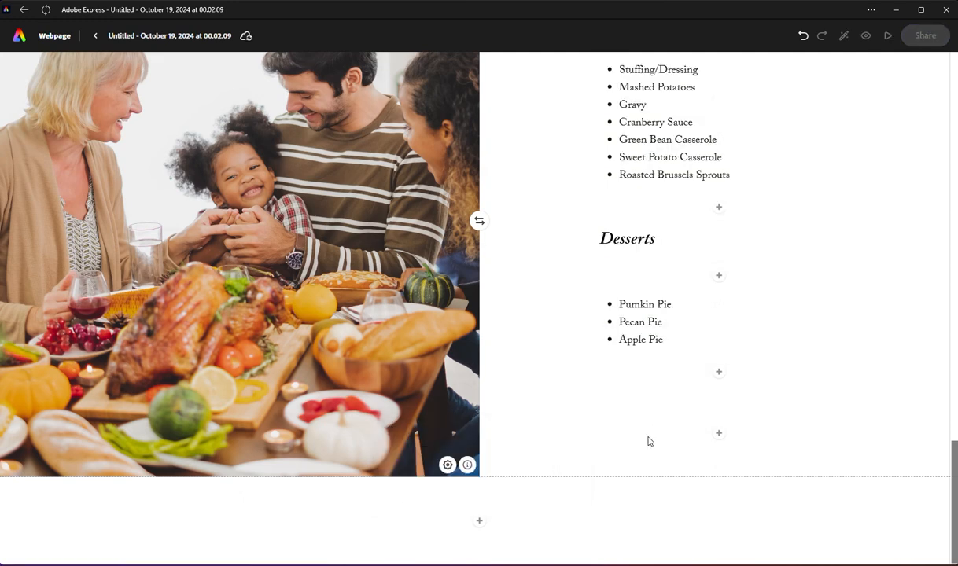
type("Wine")
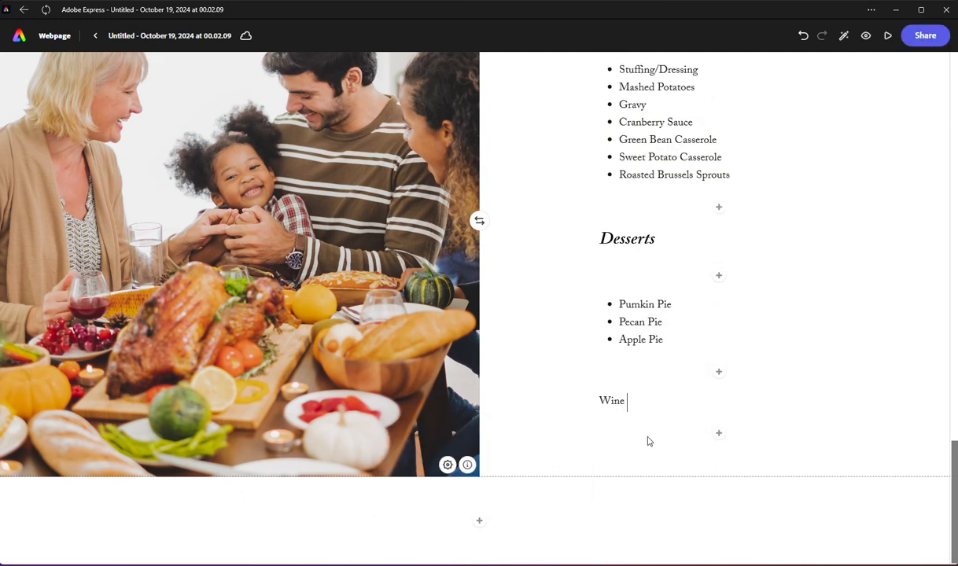
left_click_drag(629, 401, 579, 384)
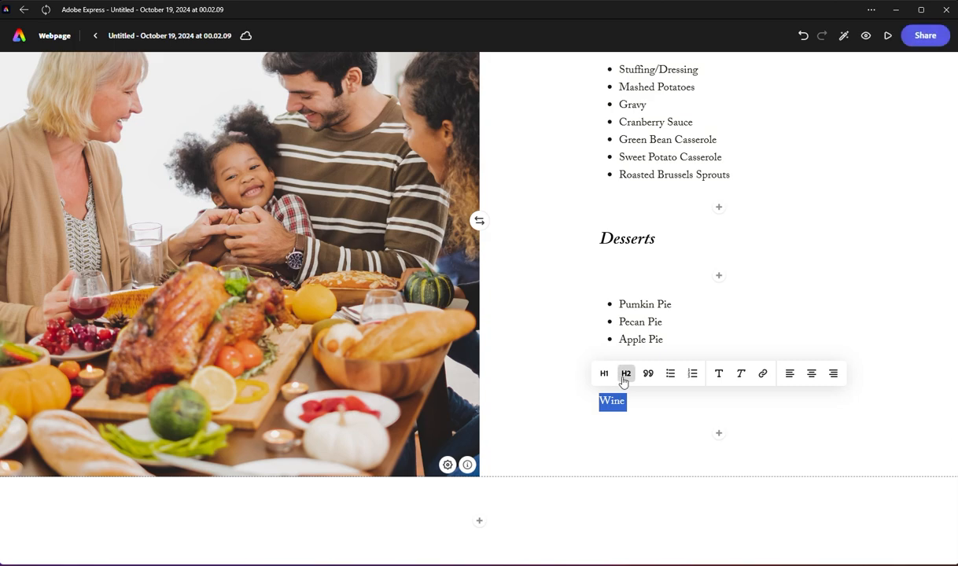
left_click(626, 366)
left_click(580, 383)
Step: Insert a second split layout section beneath the family photo and menu section
scroll(548, 387, "up", 1)
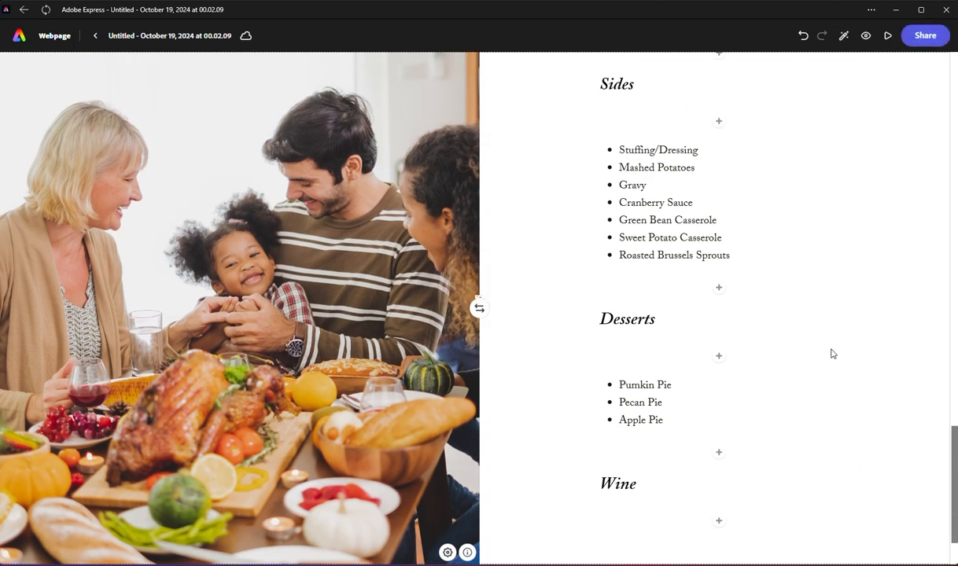
scroll(814, 349, "up", 3)
scroll(815, 346, "up", 3)
scroll(813, 338, "down", 5)
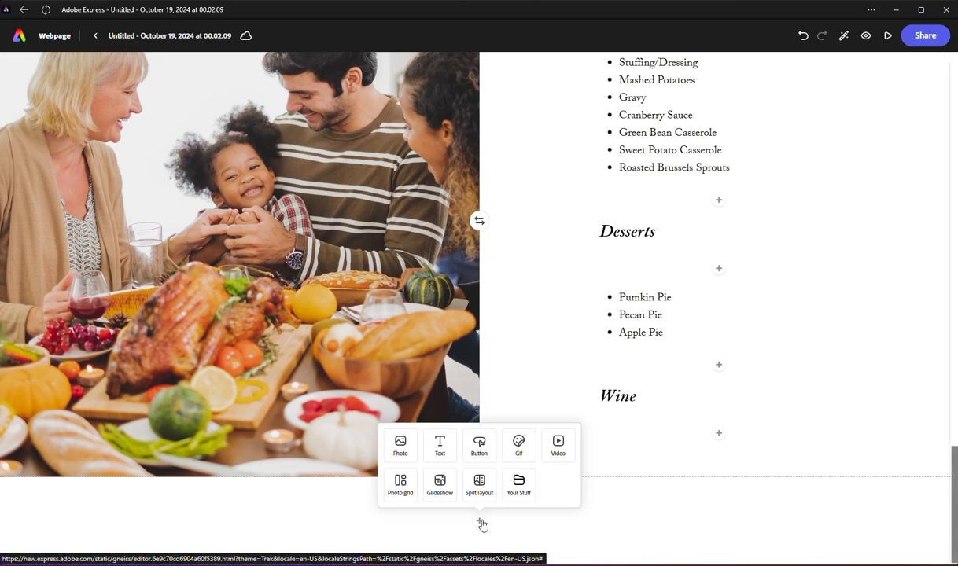
left_click(481, 522)
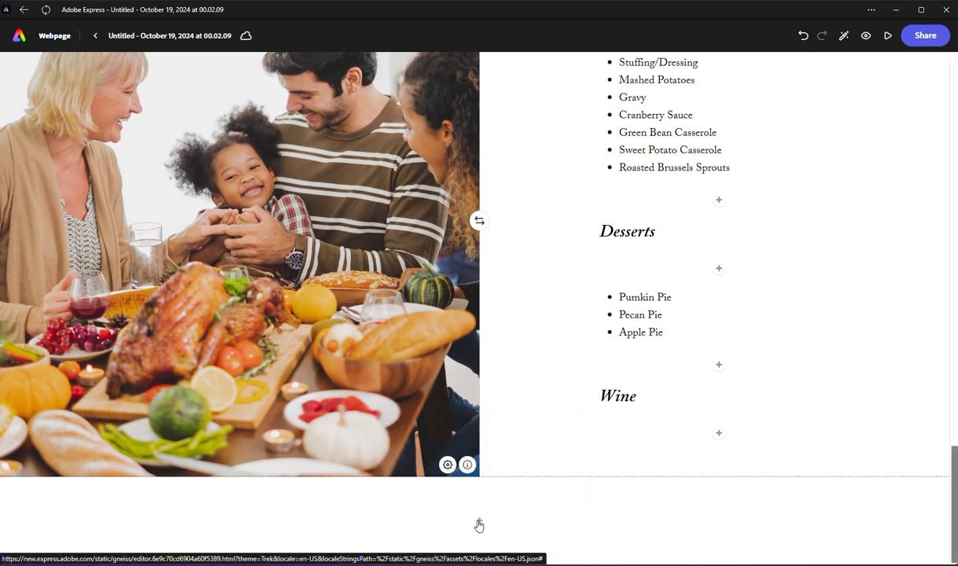
left_click(482, 523)
left_click(474, 484)
scroll(482, 425, "down", 1)
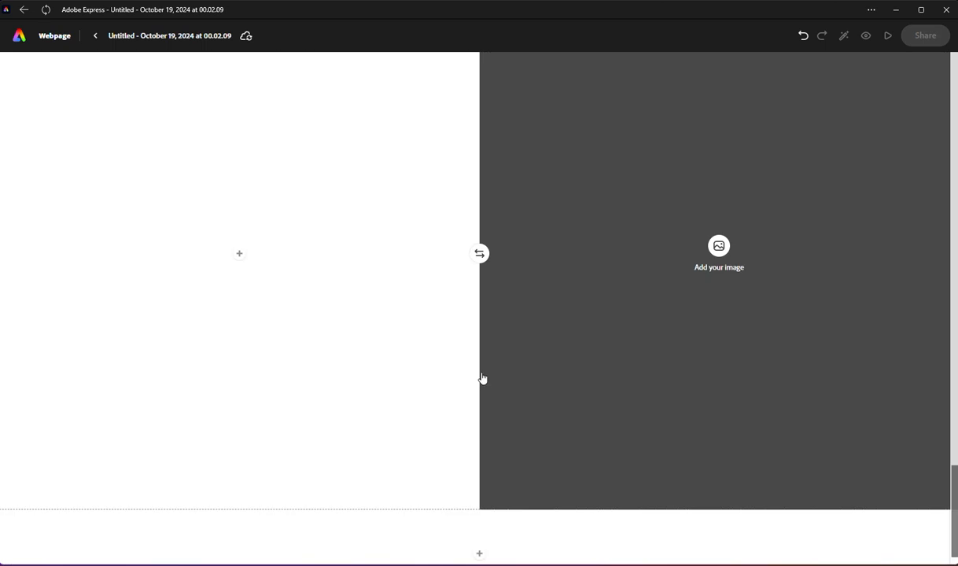
scroll(494, 360, "up", 5)
scroll(511, 377, "down", 1)
scroll(522, 394, "down", 4)
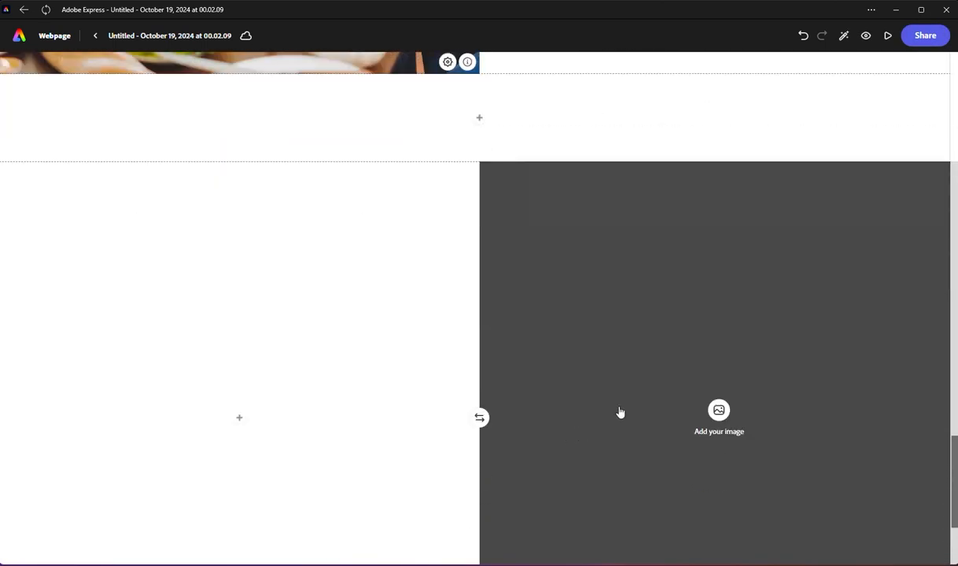
Step: Search the stock photos for "Call your mom" and place the dark "Call Your Mom" lettering picture in the second split layout
left_click(719, 302)
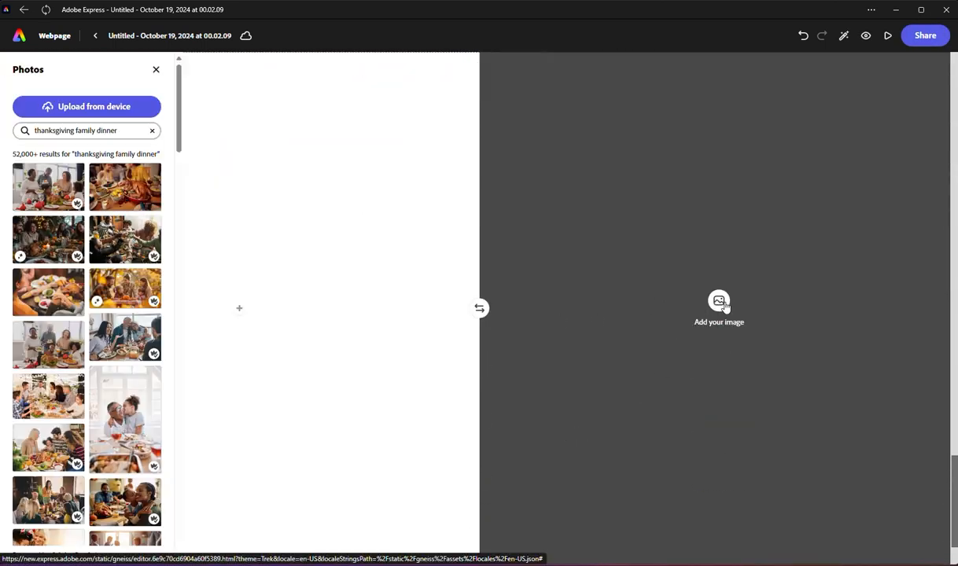
triple_click(61, 132)
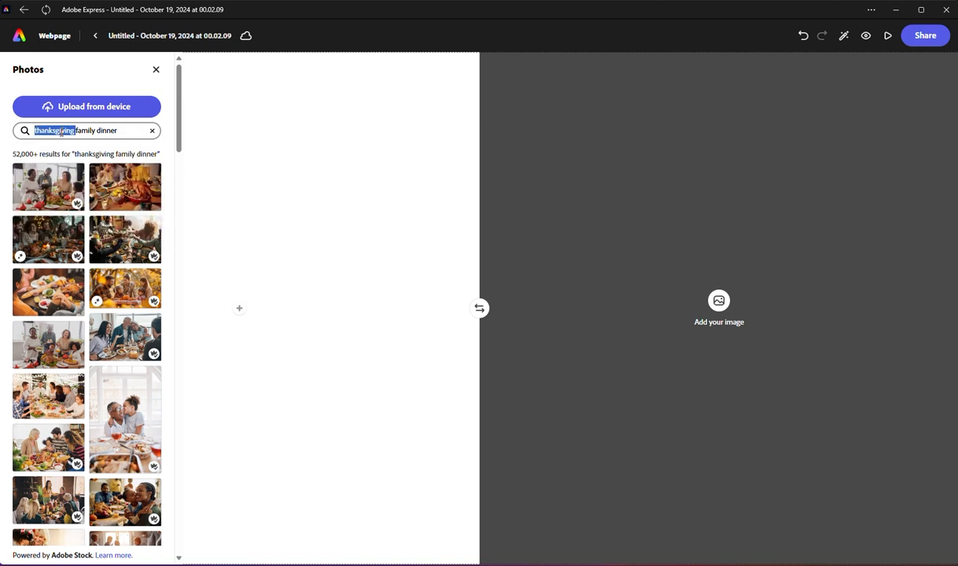
type("c")
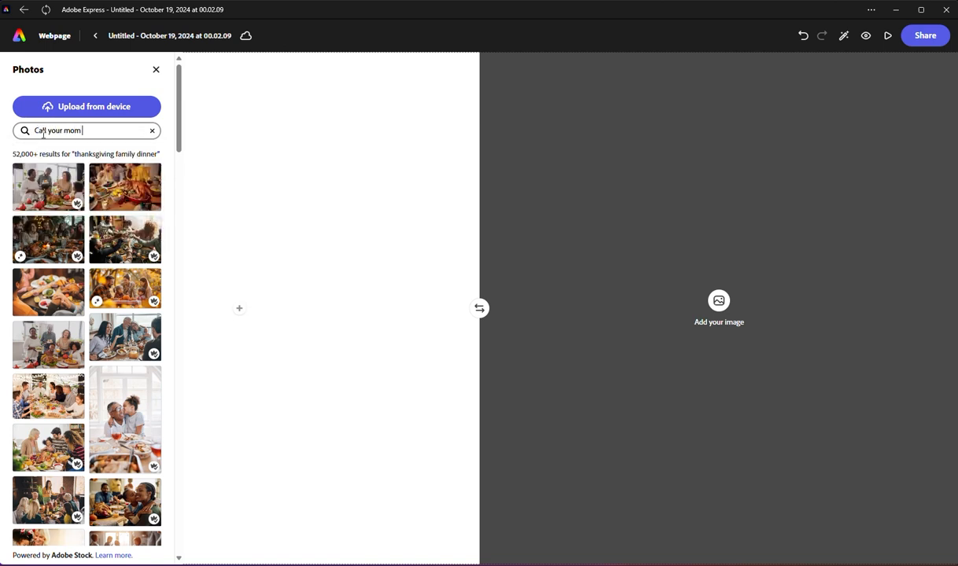
key("Return")
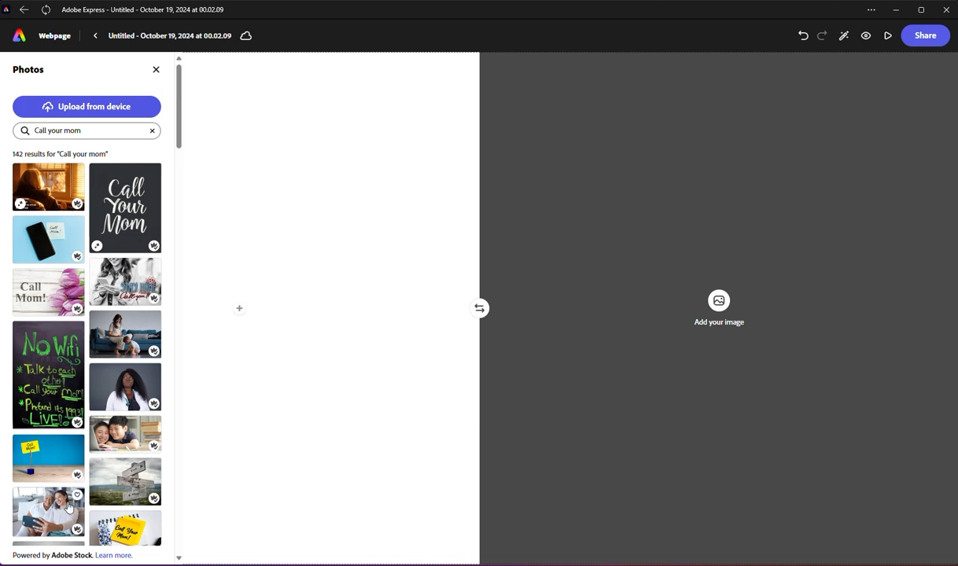
left_click(145, 206)
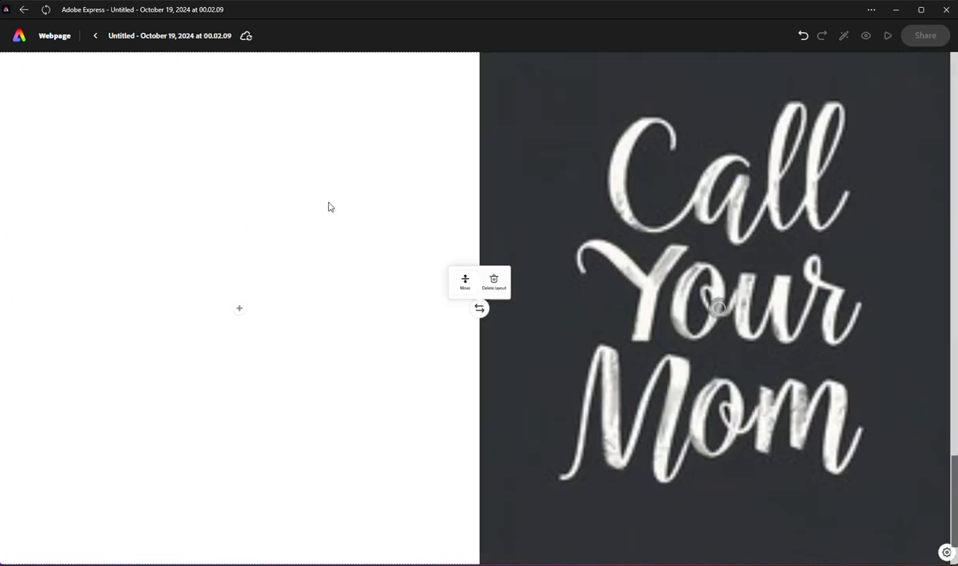
Step: Add a text block reading "When Nov 21, 2024 noon" in the empty half beside the "Call Your Mom" picture
left_click(240, 321)
left_click(154, 319)
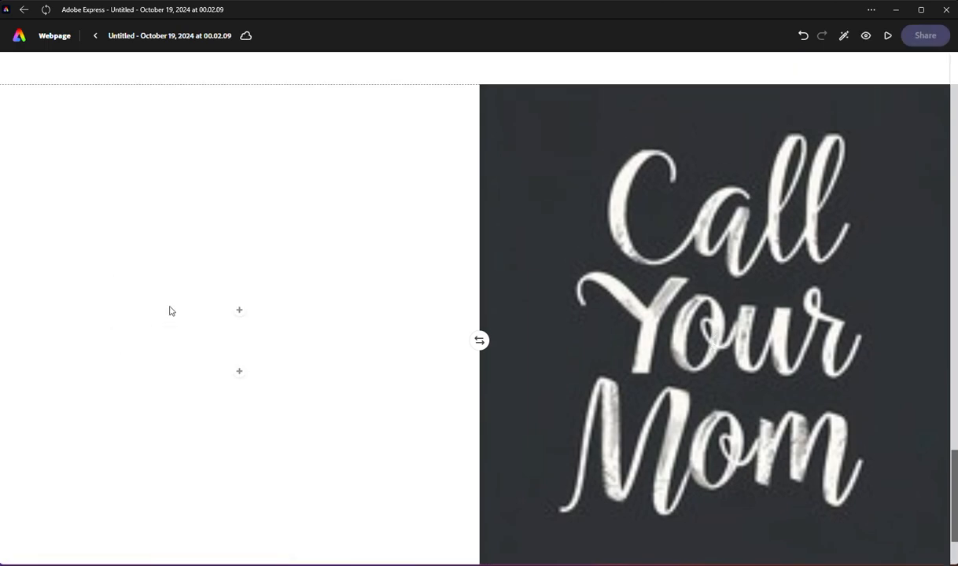
type("When ")
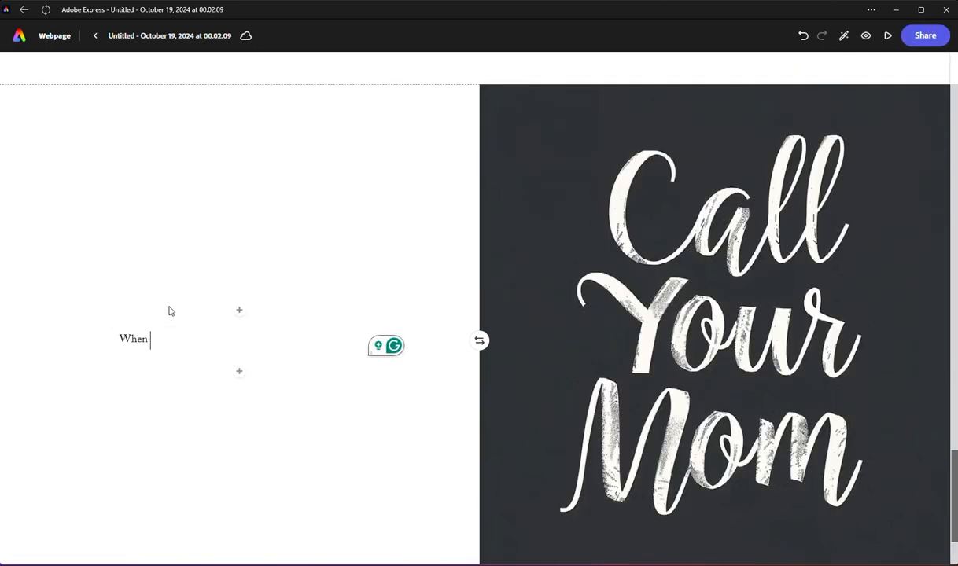
type("Nov ")
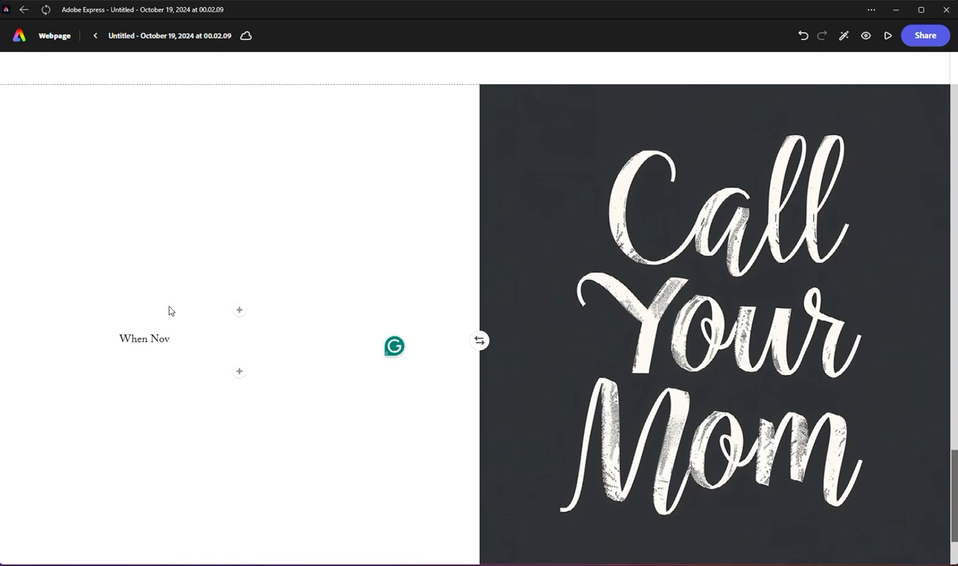
type("2`1")
key("BackSpace")
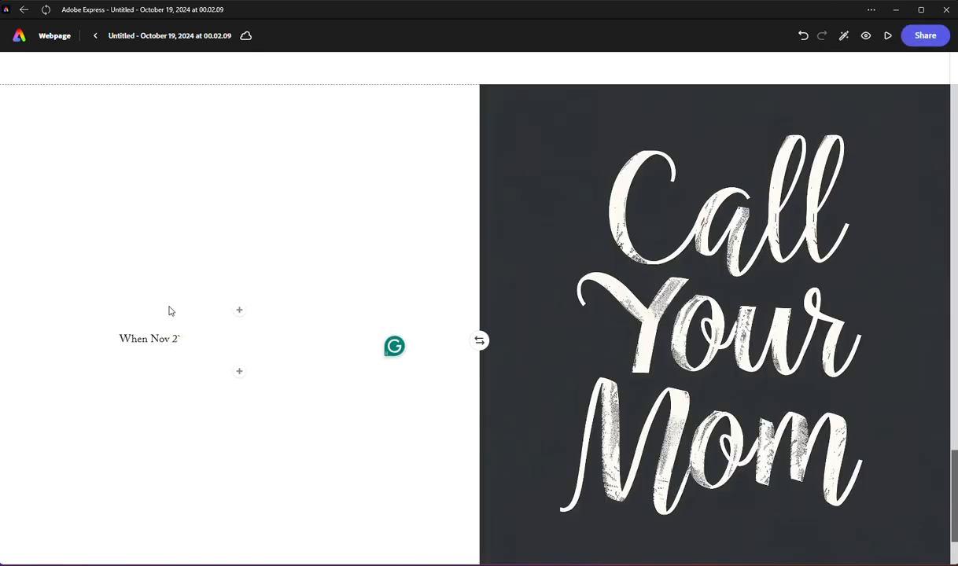
type(", 2024 noon")
Step: Insert "@" before "noon" and a colon after "When" in the date line
key("Left")
key("Left")
key("Left")
key("Left")
key("Left")
key("Left")
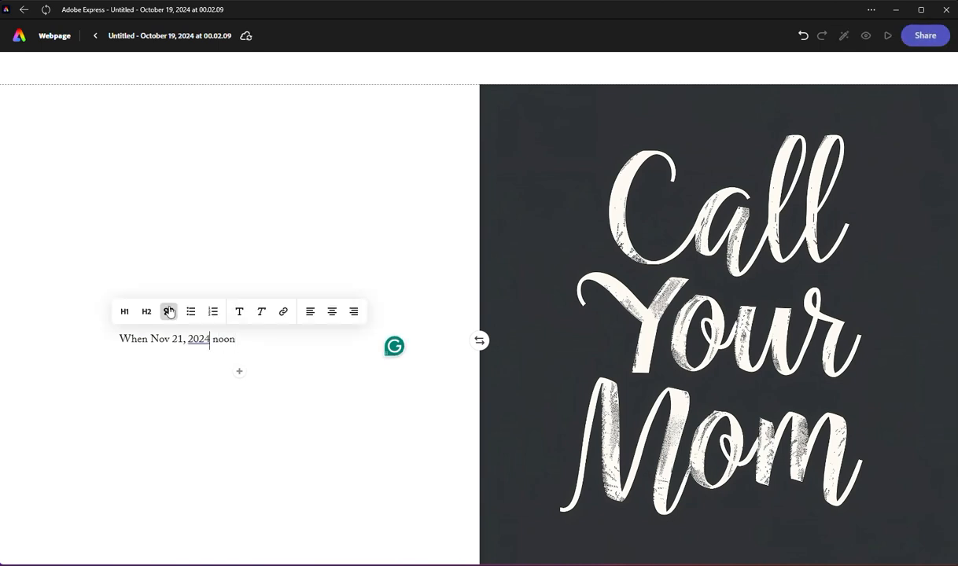
type("@")
key("Left")
key("Left")
key("Left")
key("Left")
key("Left")
key("Left")
key("Left")
key("Left")
key("Left")
key("Left")
key("Left")
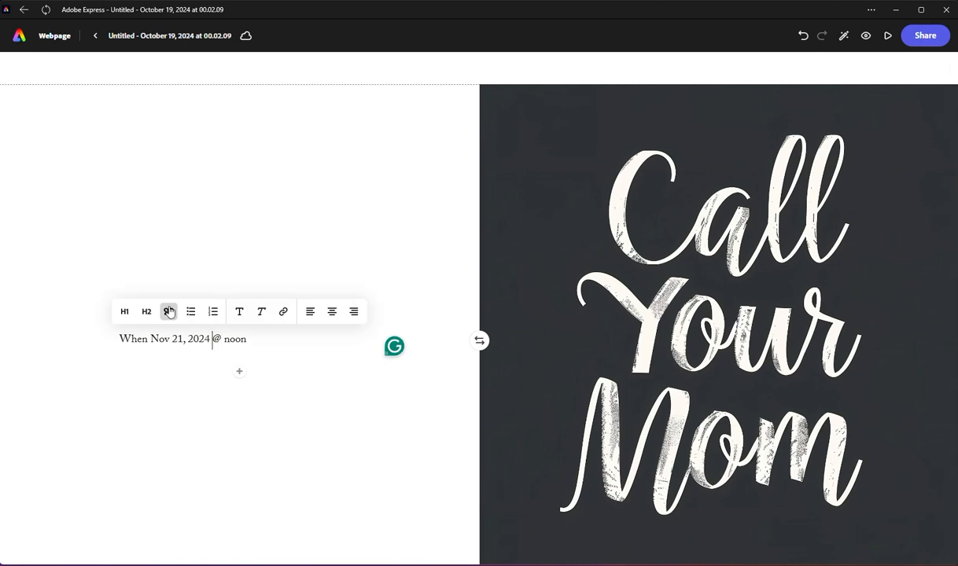
key("Left")
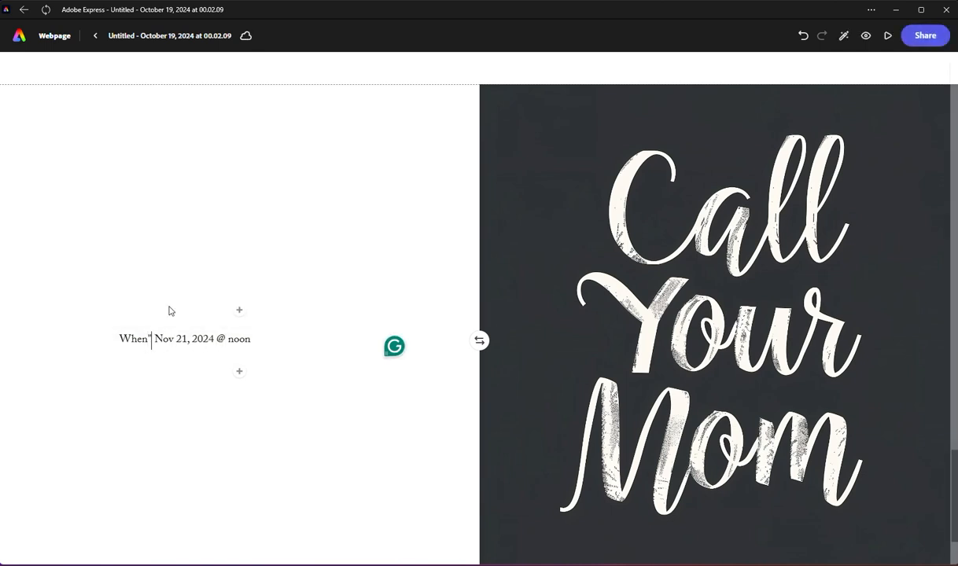
type(":")
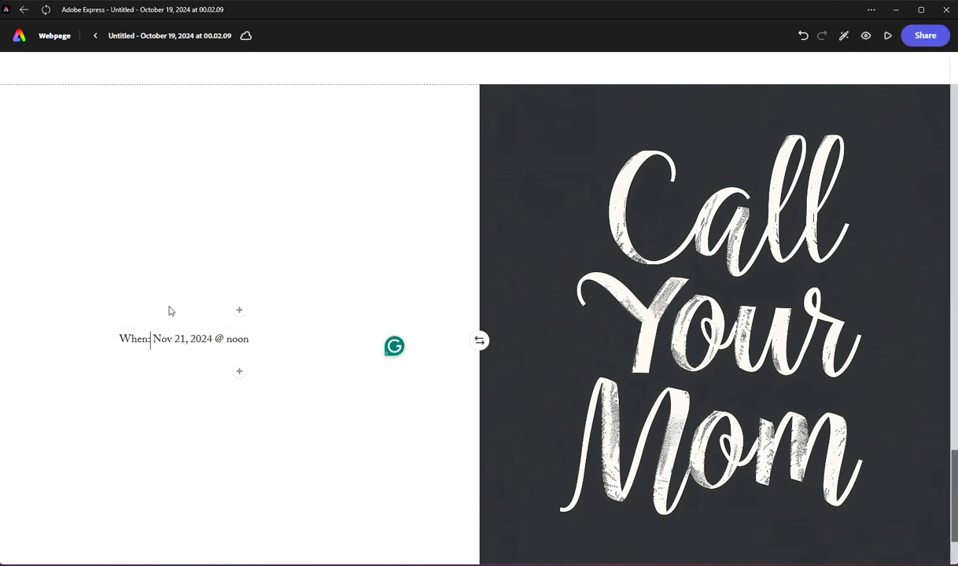
Step: Format the line "When: Nov 21, 2024 @ noon" as an H2 heading
triple_click(192, 339)
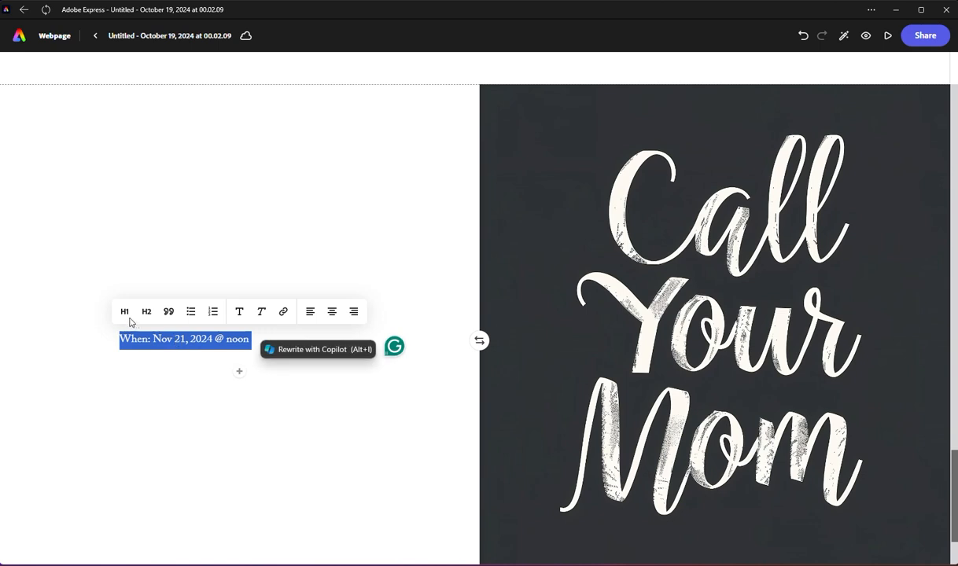
left_click(147, 309)
left_click(176, 416)
scroll(205, 385, "down", 1)
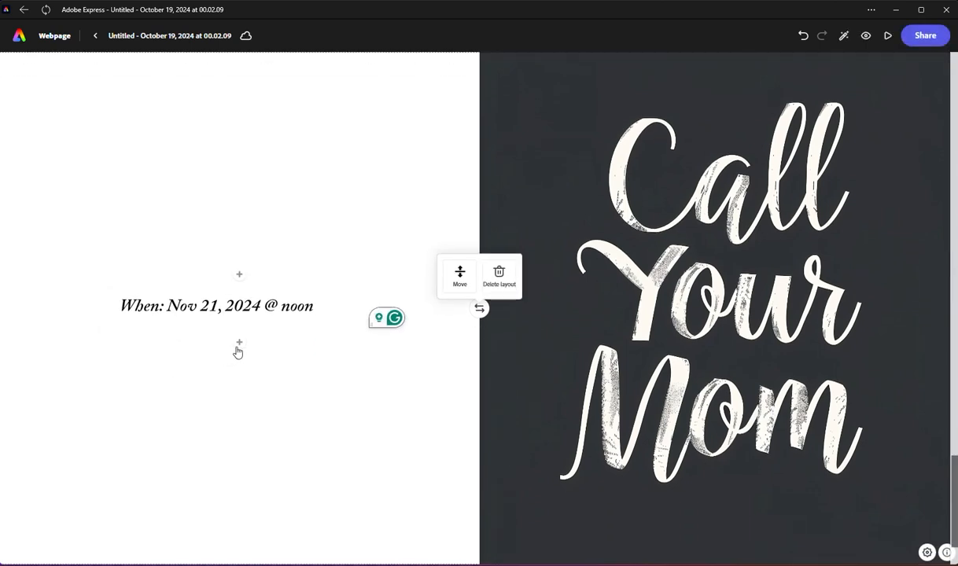
Step: Add a text block below the date heading reading "Call your Mother, let her know you are coming." and correct its double space
left_click(237, 346)
left_click(178, 317)
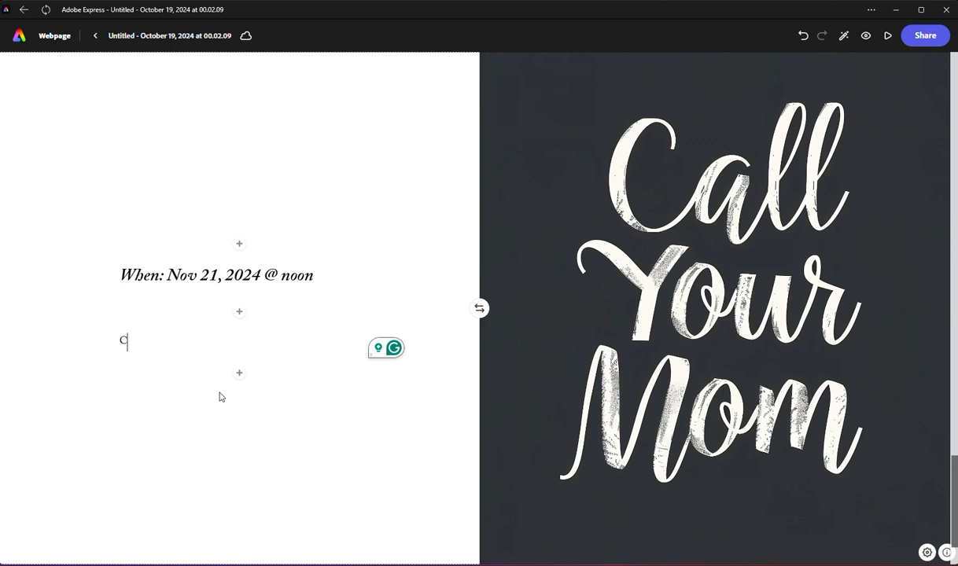
type("Call your Mothers,")
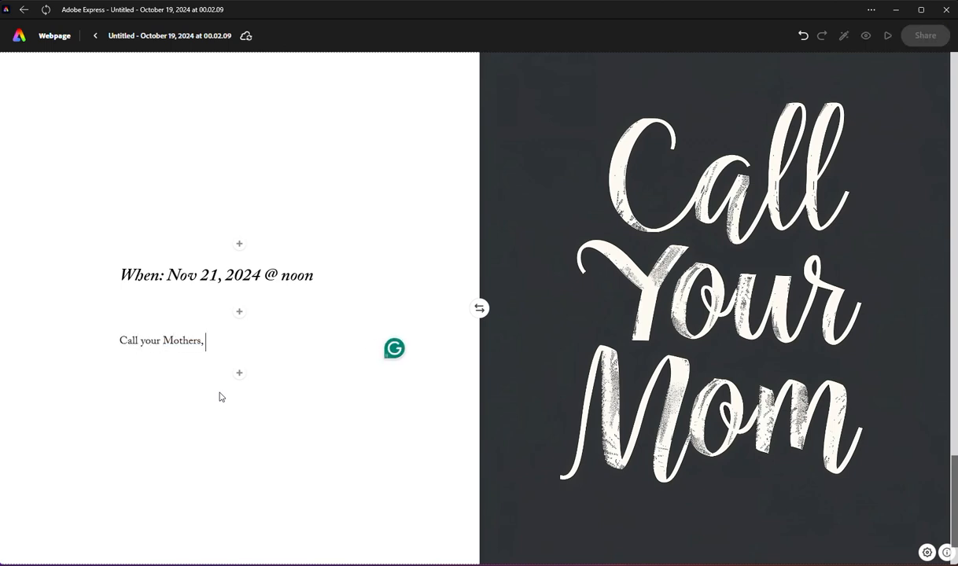
key("BackSpace")
key("BackSpace")
type(", let ")
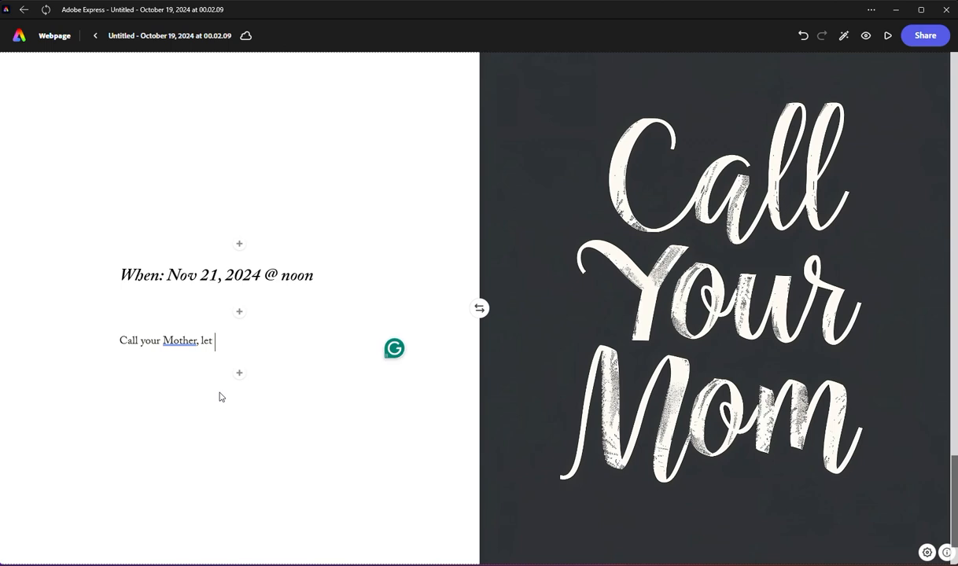
type("her knwo w  you are co")
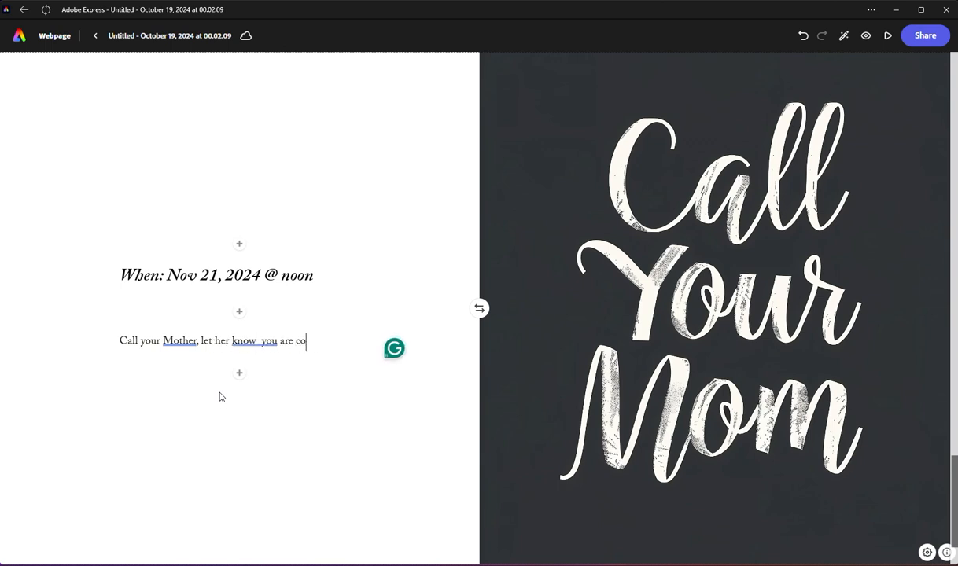
type("ming")
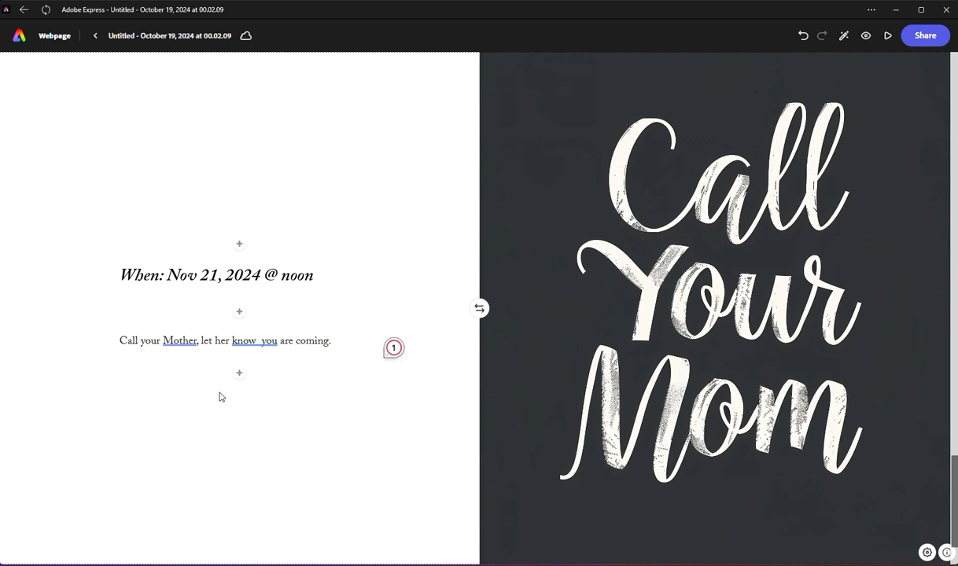
left_click(259, 341)
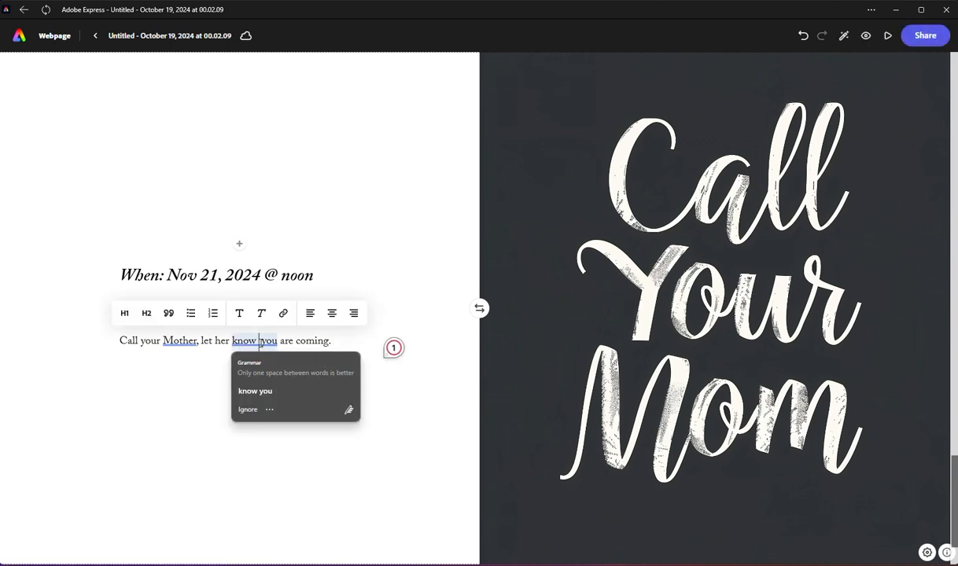
left_click(255, 391)
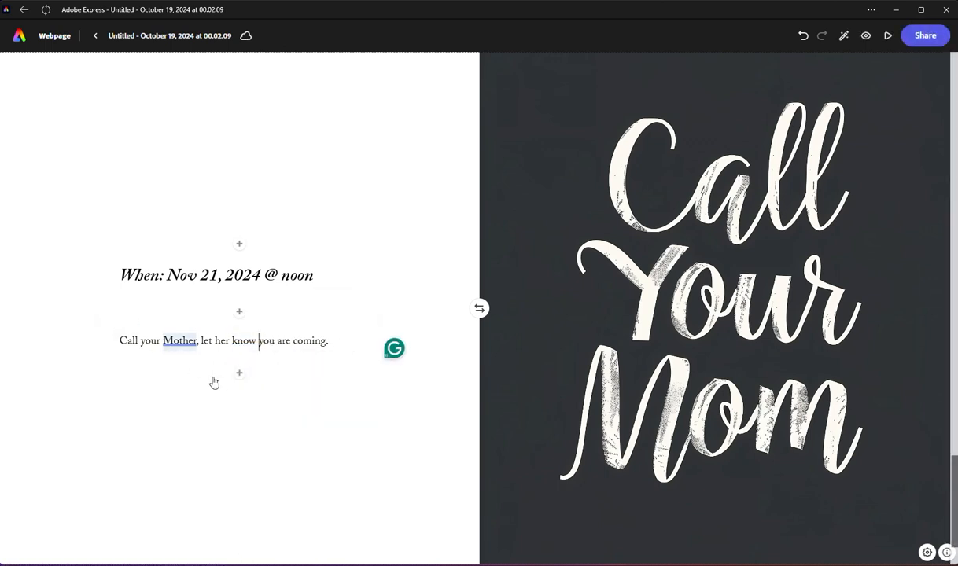
Step: Try to save a centre-aligned button below the "Call your Mother" text without entering a label or URL, and cancel it
left_click(239, 373)
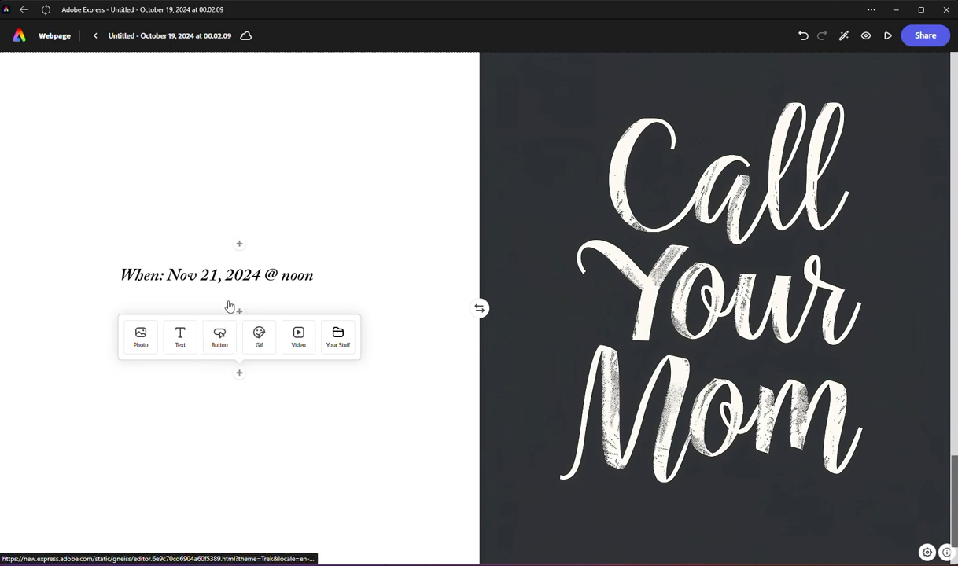
left_click(220, 337)
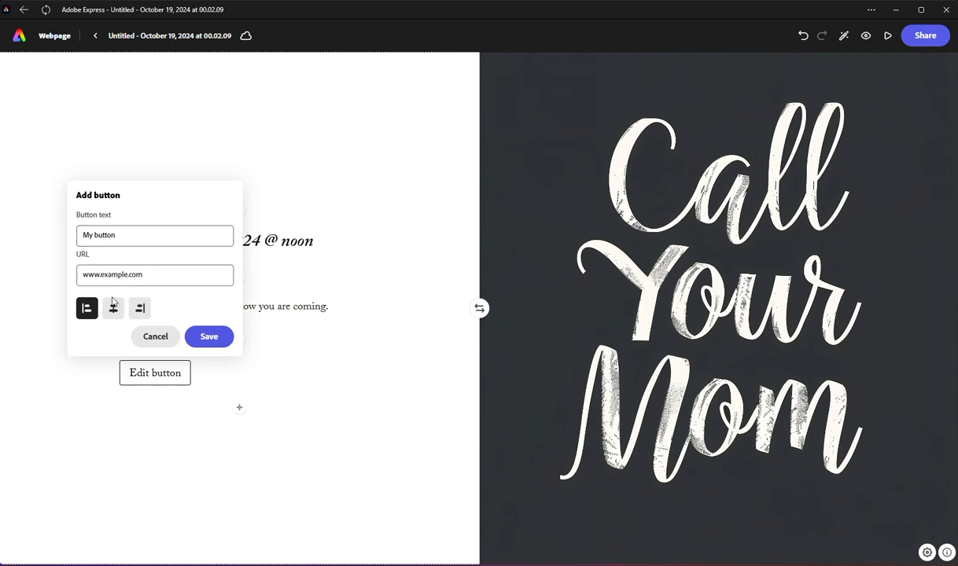
left_click(114, 308)
left_click(140, 309)
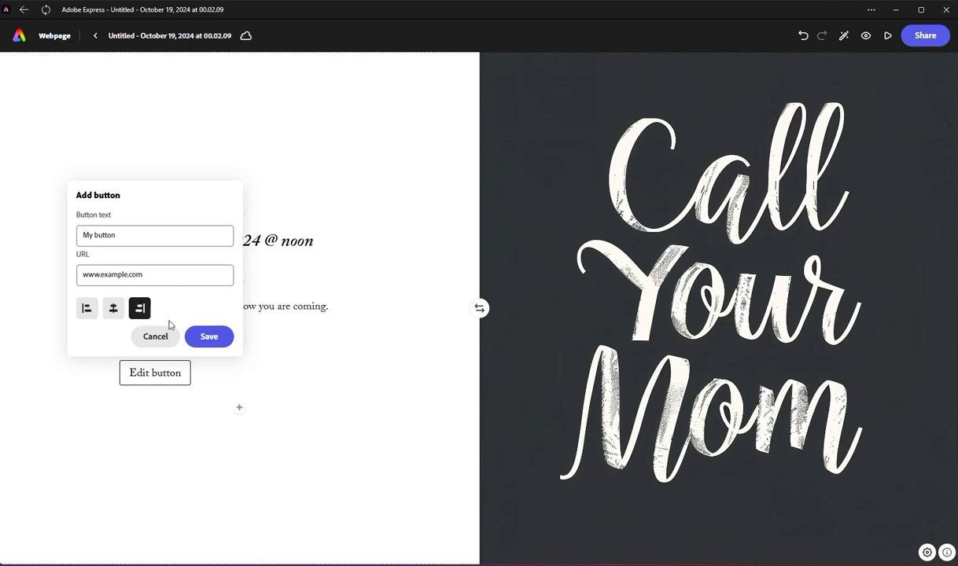
left_click(113, 307)
left_click(202, 338)
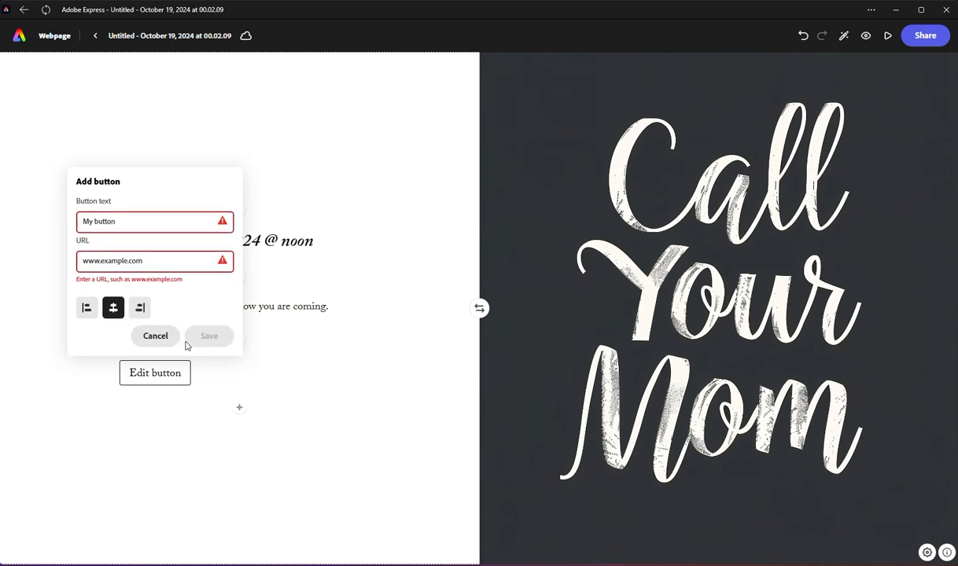
left_click(107, 260)
left_click(107, 221)
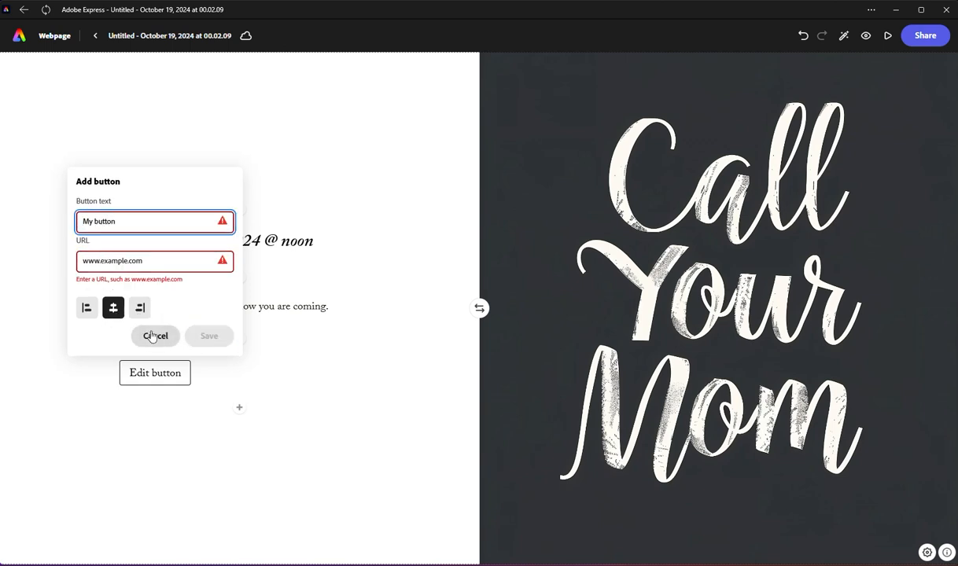
left_click(147, 336)
left_click(240, 376)
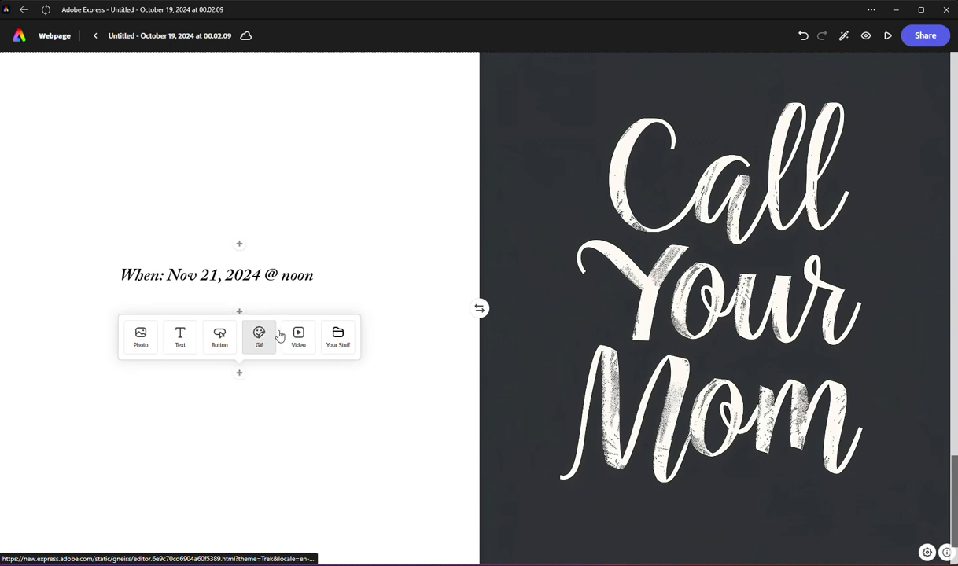
left_click(257, 339)
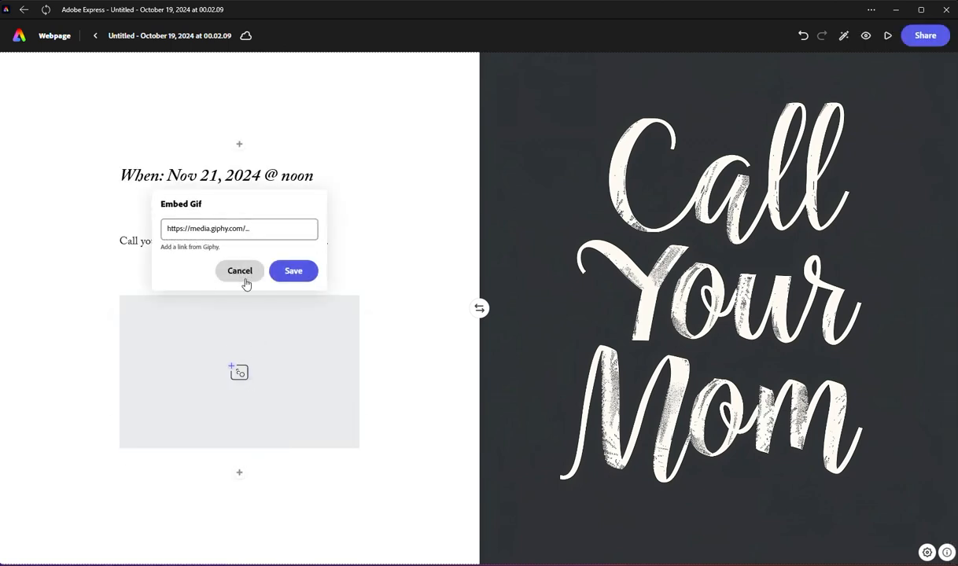
left_click(243, 276)
Step: Open the choice of content elements to insert below the "Call your Mother" text
left_click(239, 373)
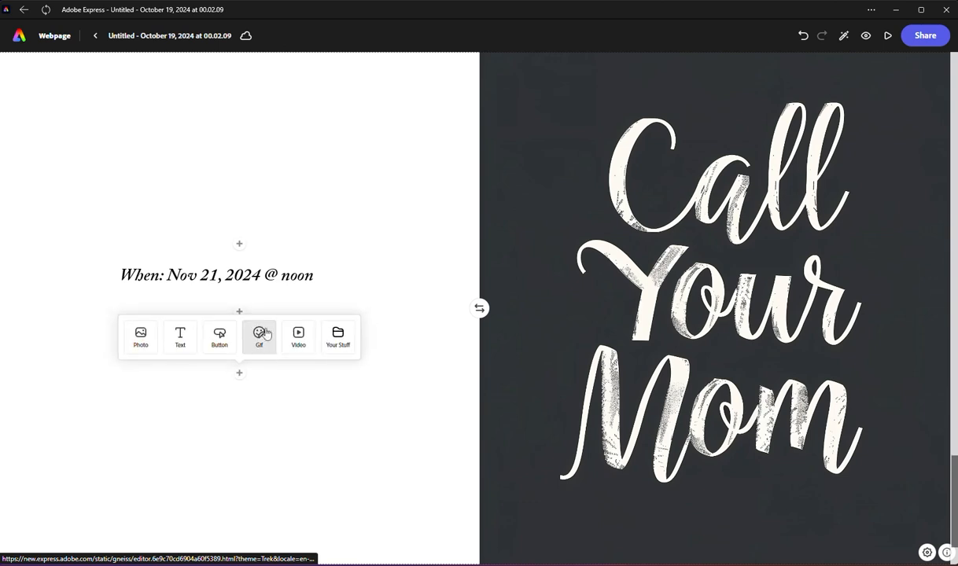
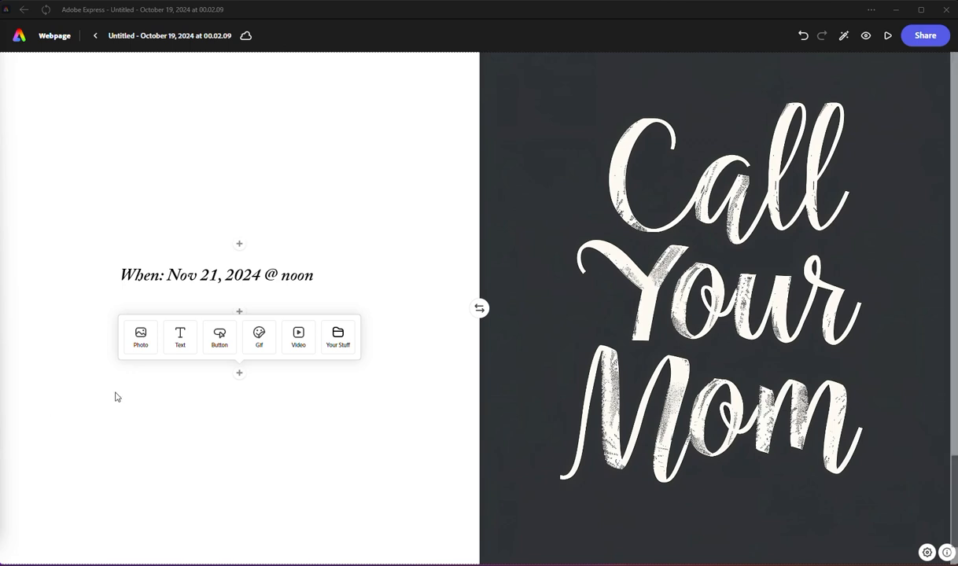
Step: Add a text block below the "Call your Mother" line reading "Hope to see you soon!"
type("Call your Mother, let her know you are coming.")
left_click(240, 377)
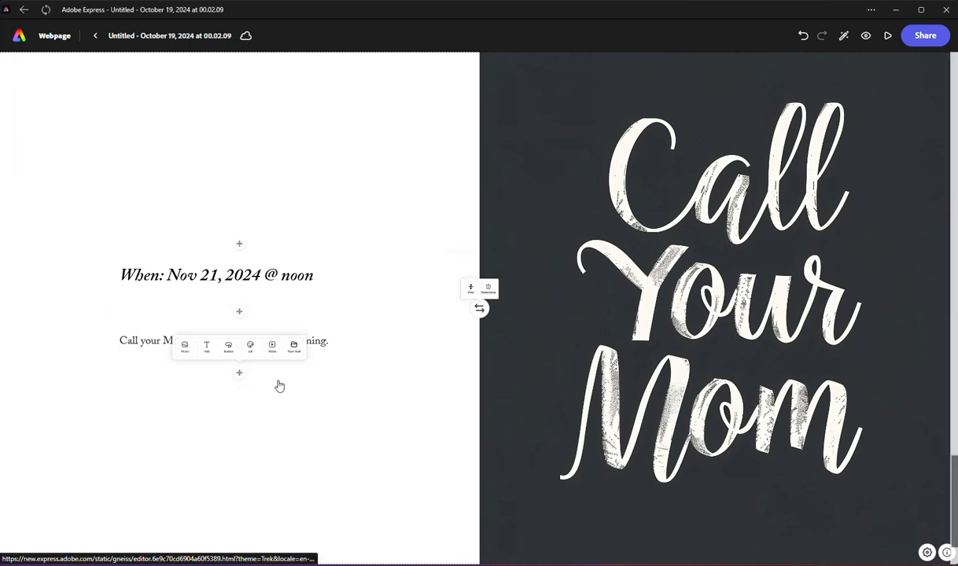
scroll(301, 389, "down", 2)
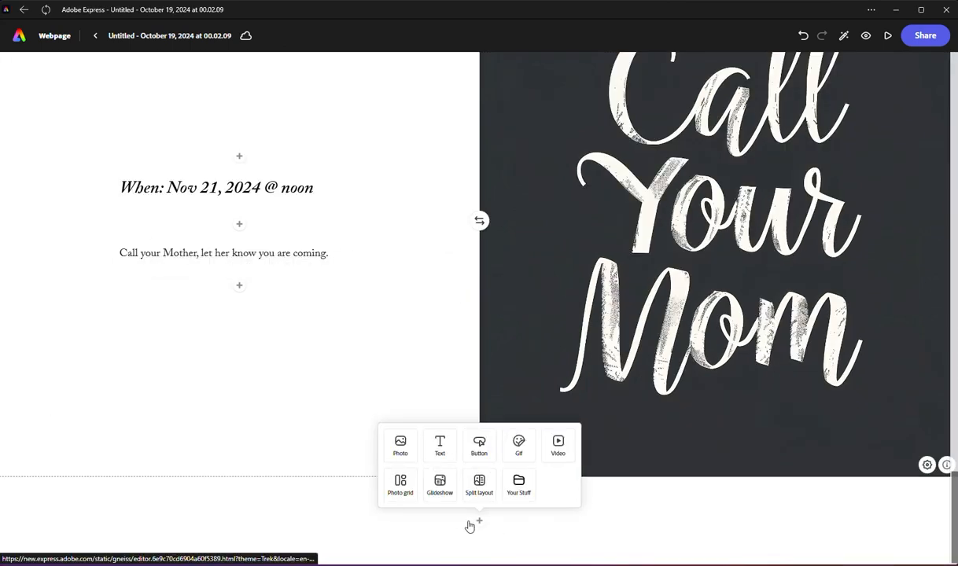
left_click(240, 285)
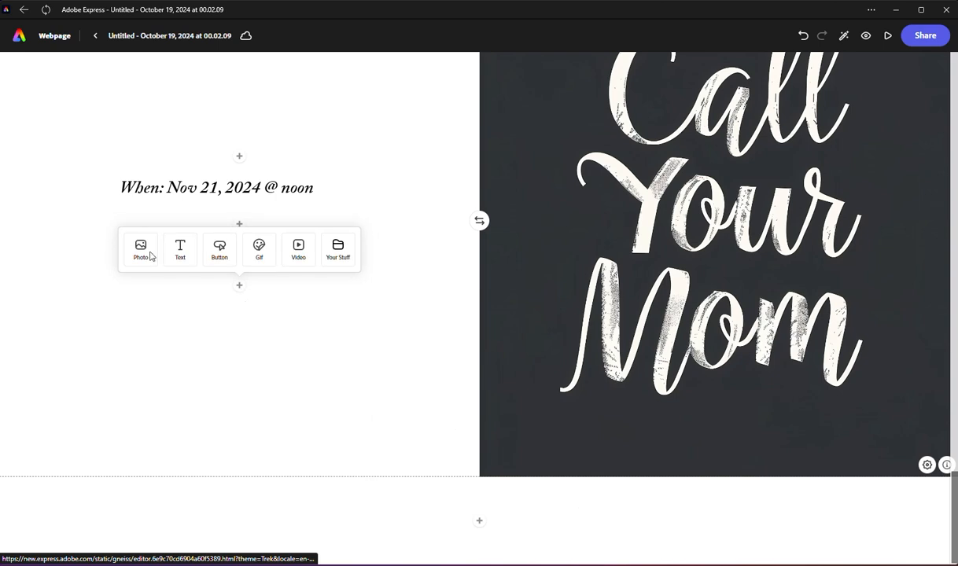
left_click(179, 264)
type("H")
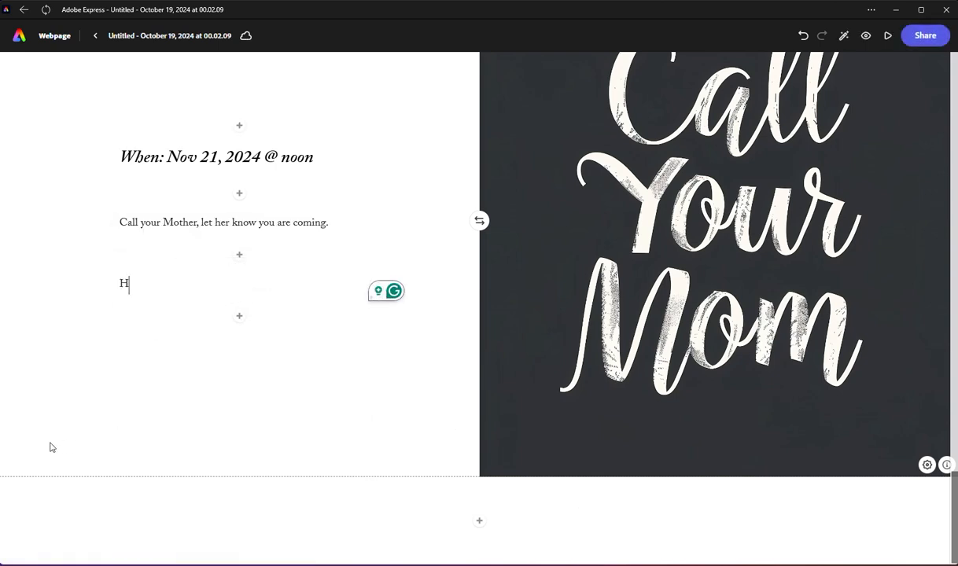
type("ope to see ")
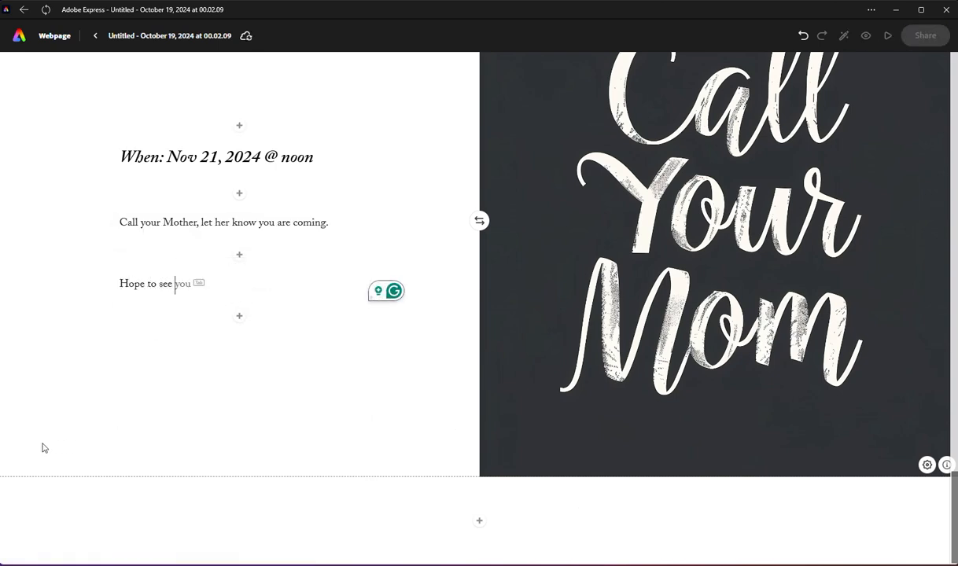
type("you soon!")
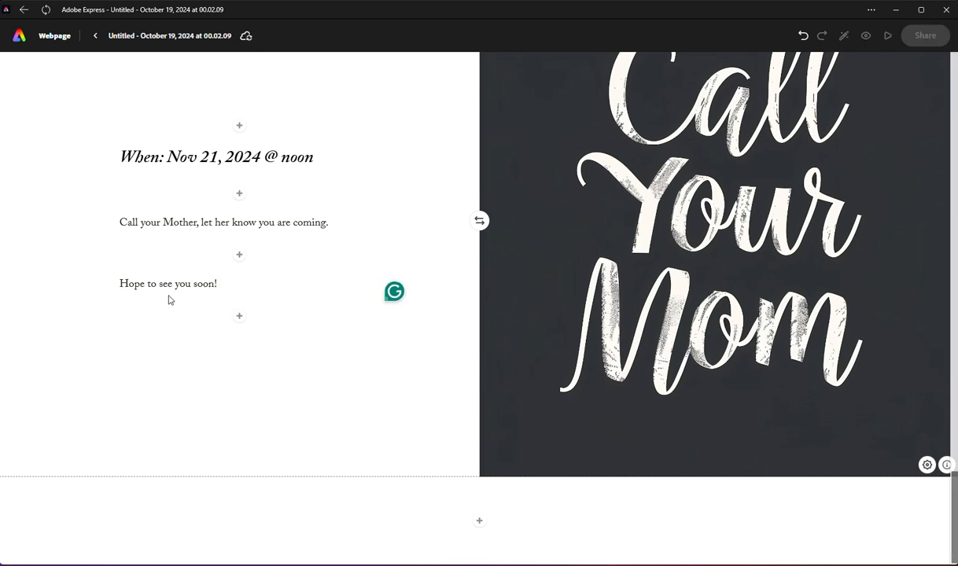
Step: Make the line "Hope to see you soon!" bold and format it as an H1 heading
scroll(169, 300, "up", 1)
triple_click(174, 372)
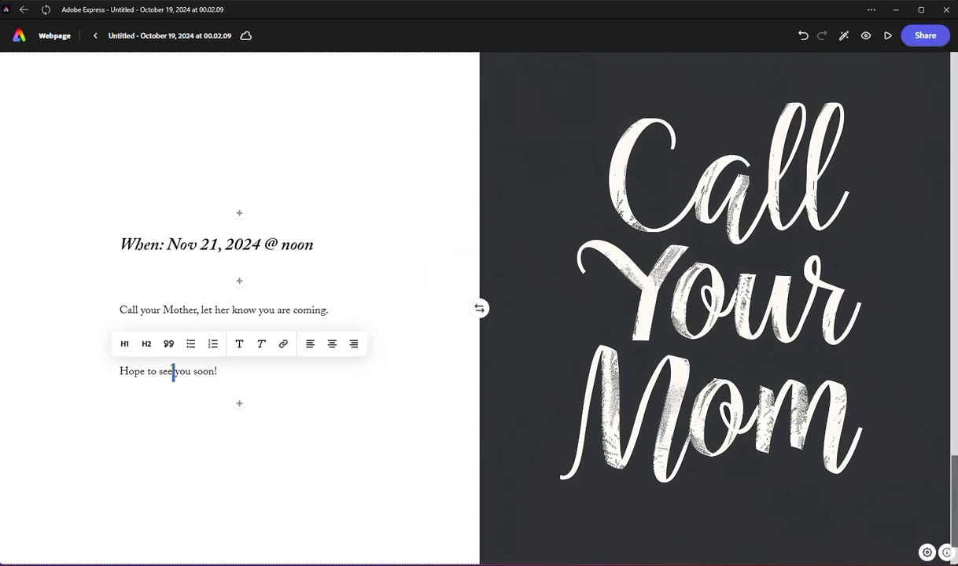
left_click(240, 346)
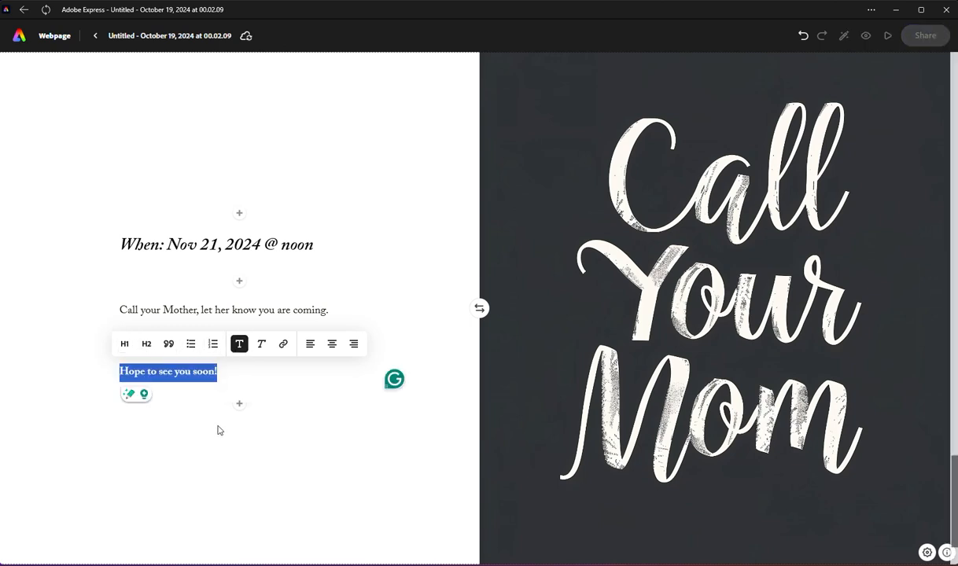
left_click(192, 389)
left_click(191, 372)
triple_click(191, 372)
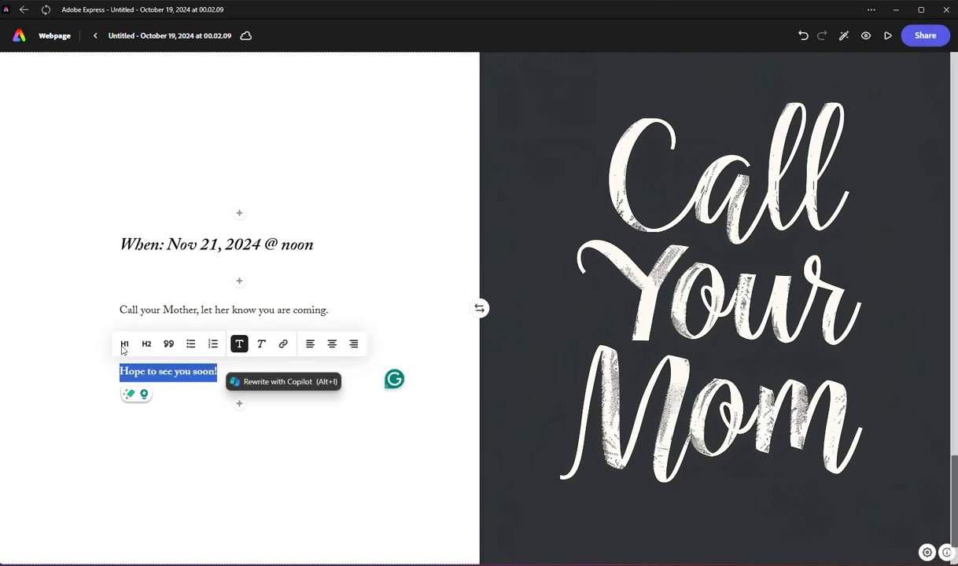
left_click(124, 344)
Step: Present the webpage in full screen, look over its title and photo grid, and exit the presentation
scroll(290, 322, "up", 14)
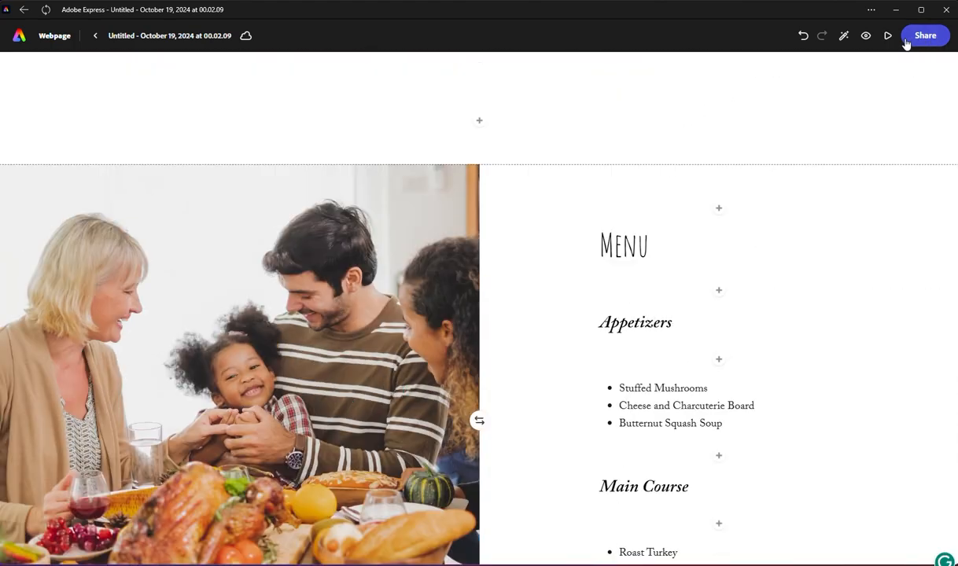
left_click(888, 35)
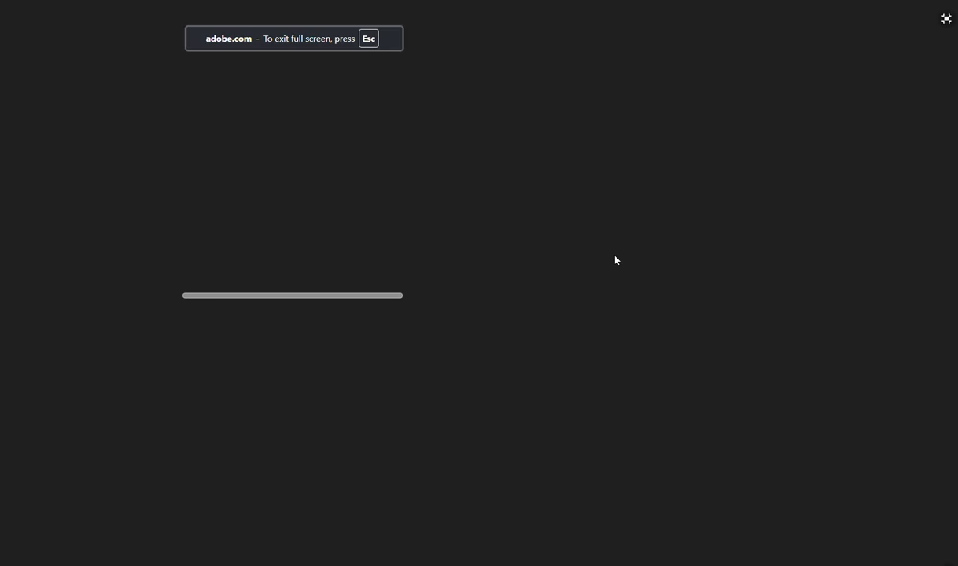
scroll(553, 203, "down", 7)
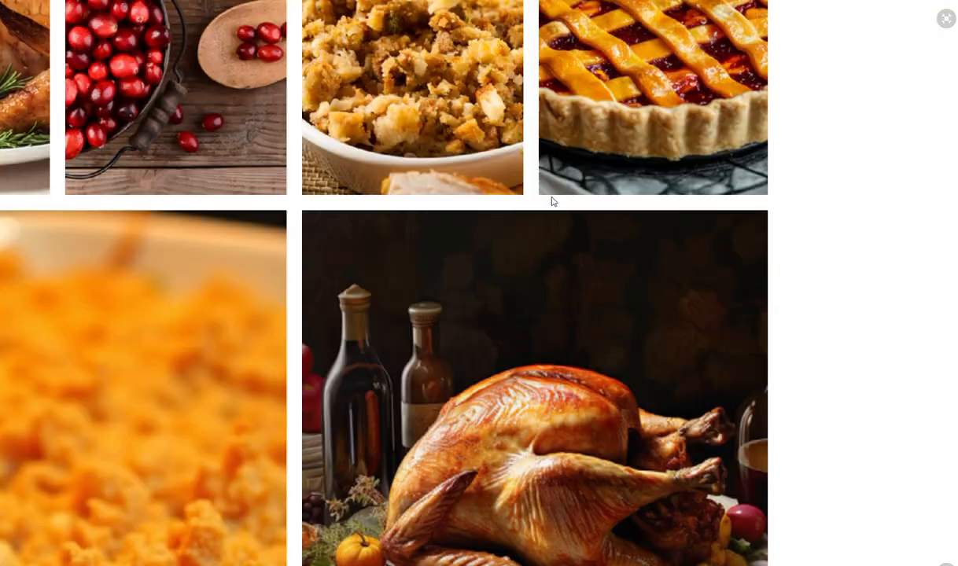
scroll(553, 203, "up", 7)
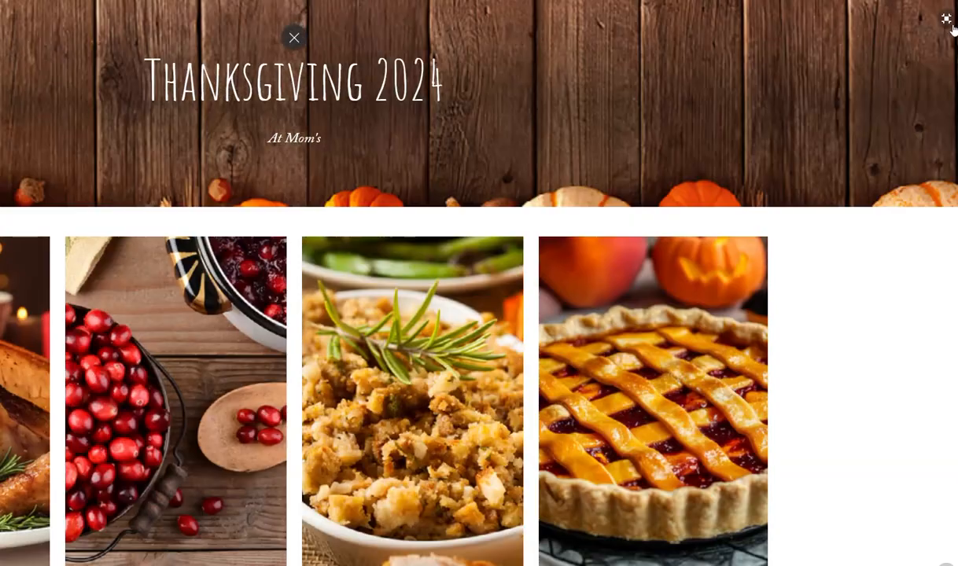
left_click(955, 18)
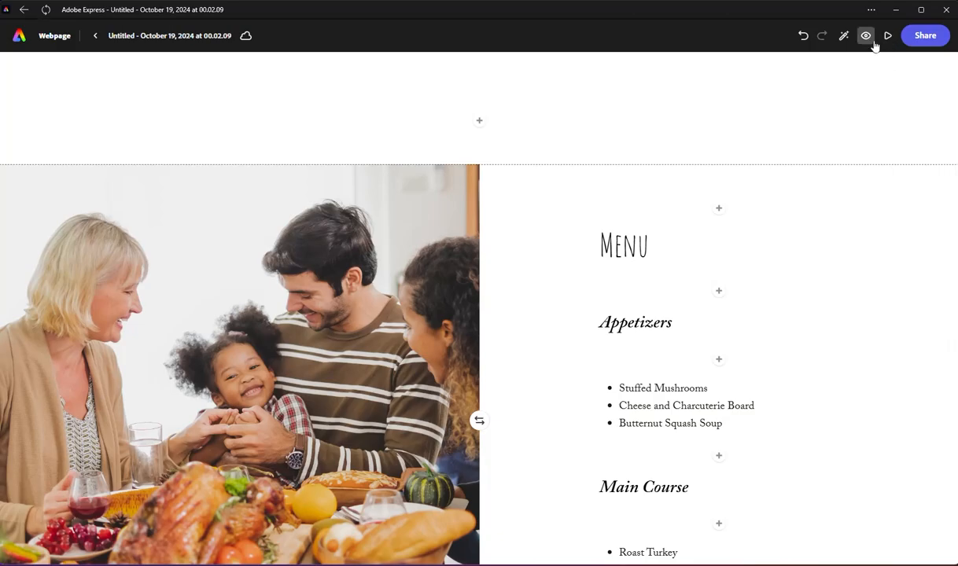
Step: Preview the webpage from the title through the menu to the "Call Your Mom" section, and close the preview
left_click(867, 38)
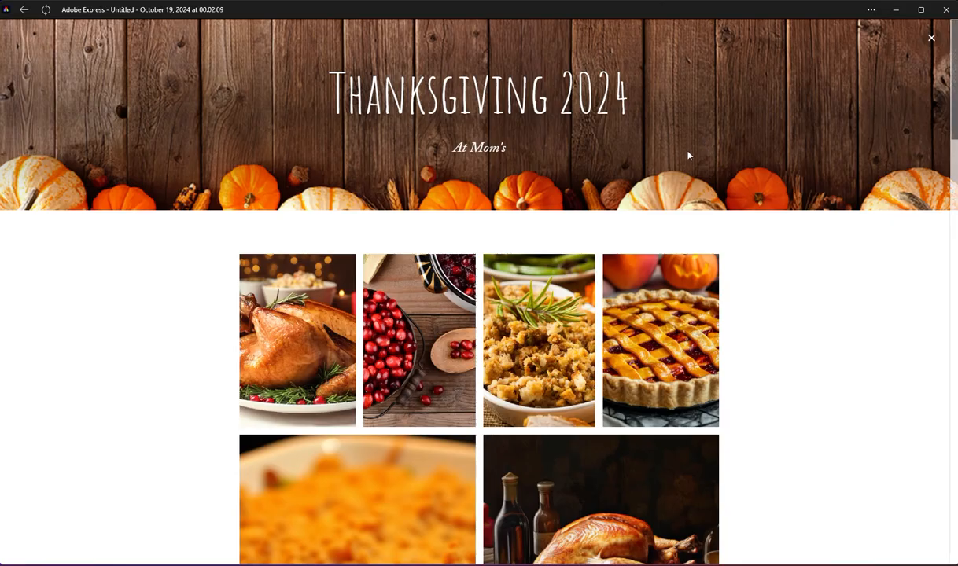
scroll(610, 197, "down", 10)
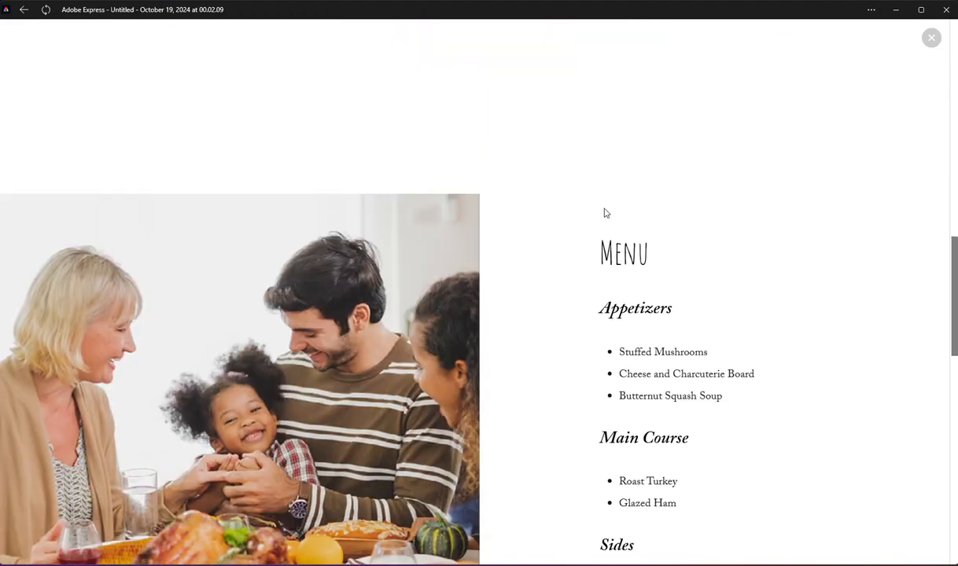
scroll(606, 213, "up", 6)
scroll(606, 214, "down", 7)
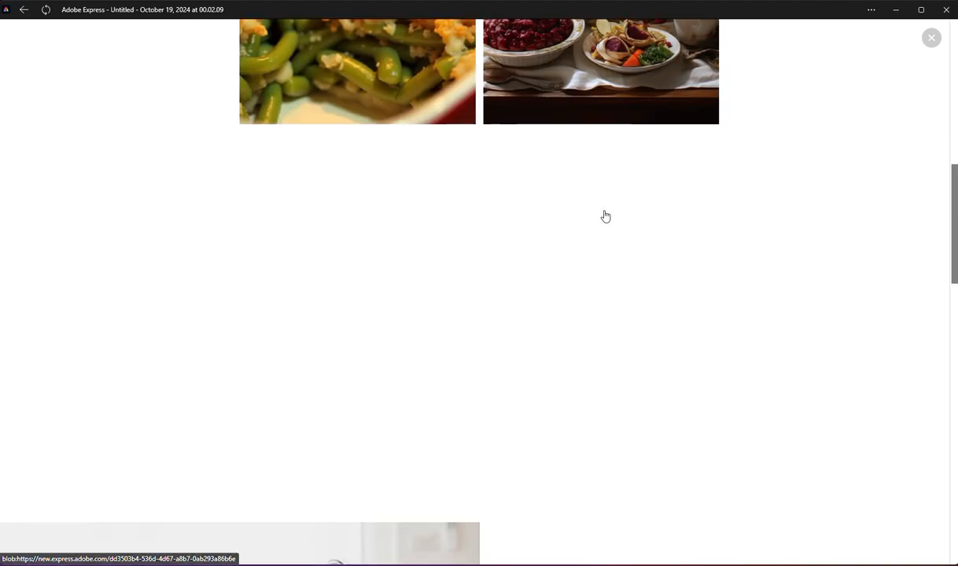
scroll(606, 240, "down", 11)
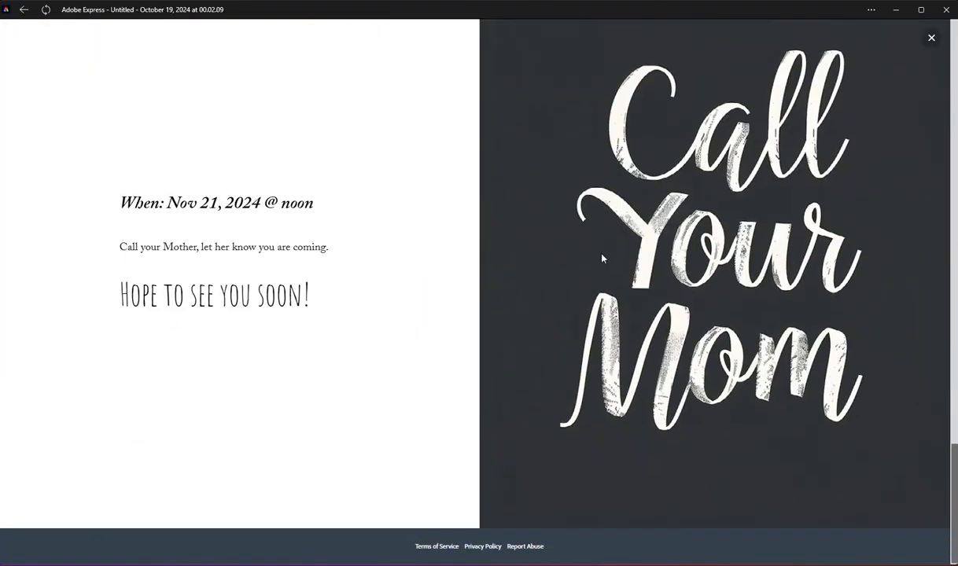
scroll(603, 258, "up", 4)
scroll(602, 258, "up", 10)
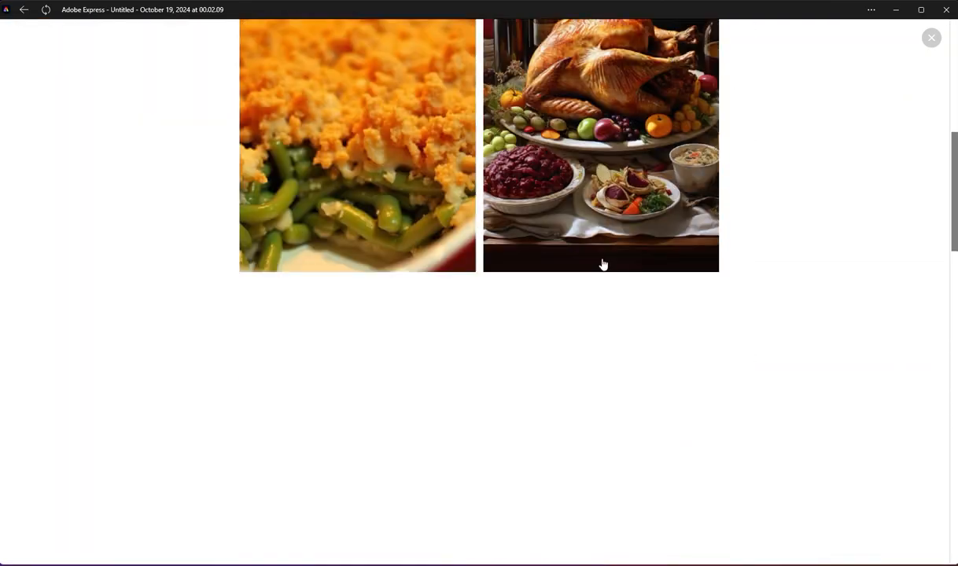
scroll(545, 416, "down", 3)
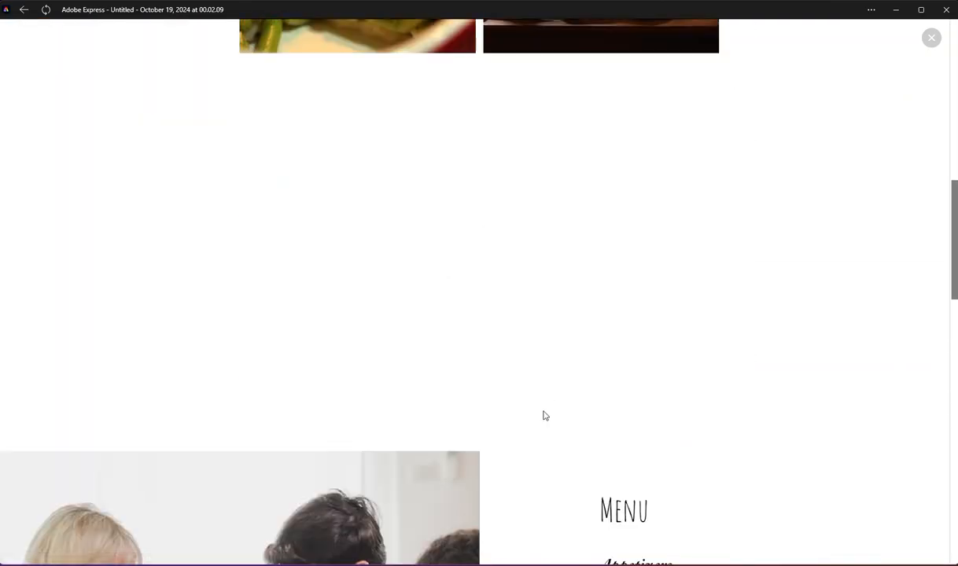
left_click(927, 43)
Step: Examine the photo grid and the empty space between it and the menu section in the editor
scroll(708, 211, "up", 3)
scroll(543, 285, "up", 5)
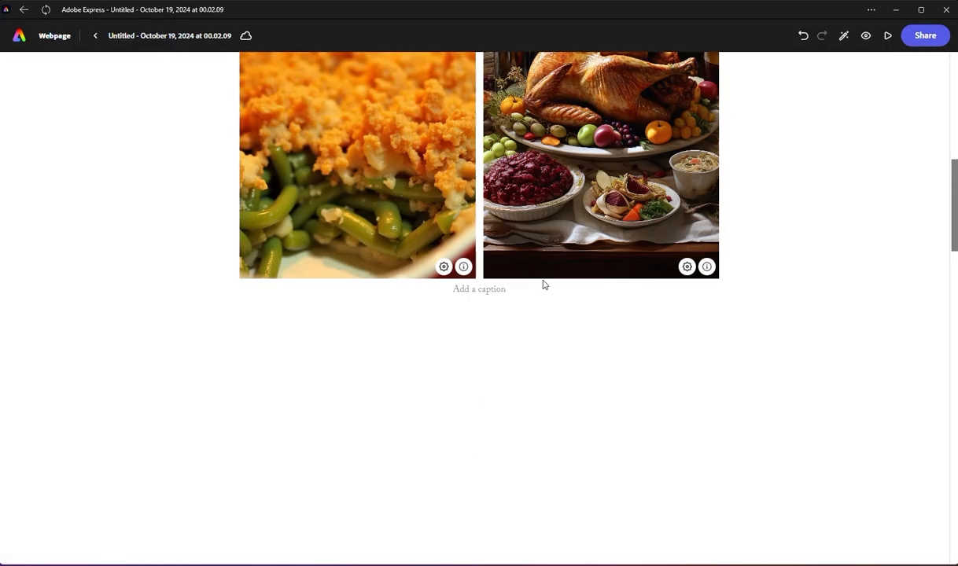
scroll(458, 402, "down", 4)
scroll(487, 458, "up", 2)
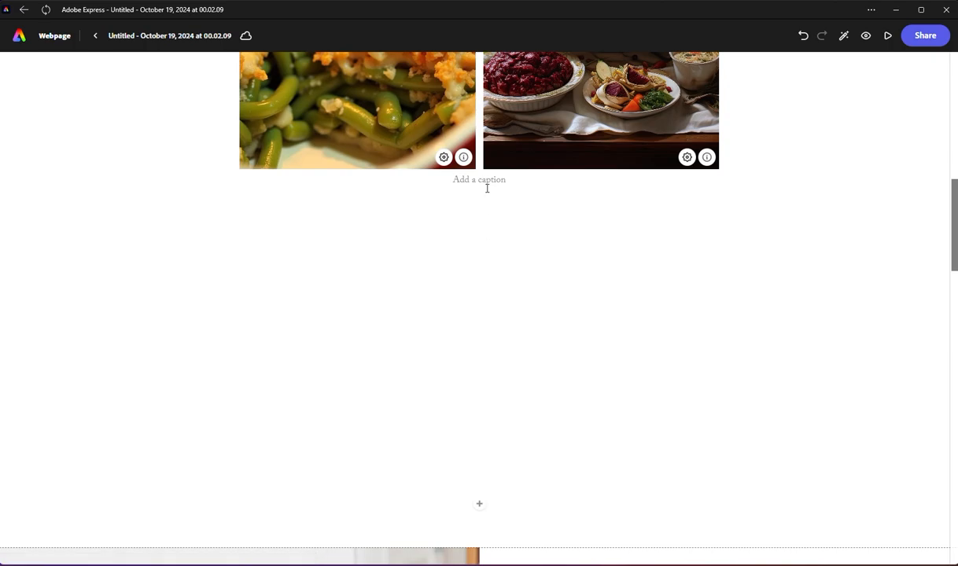
scroll(433, 384, "up", 8)
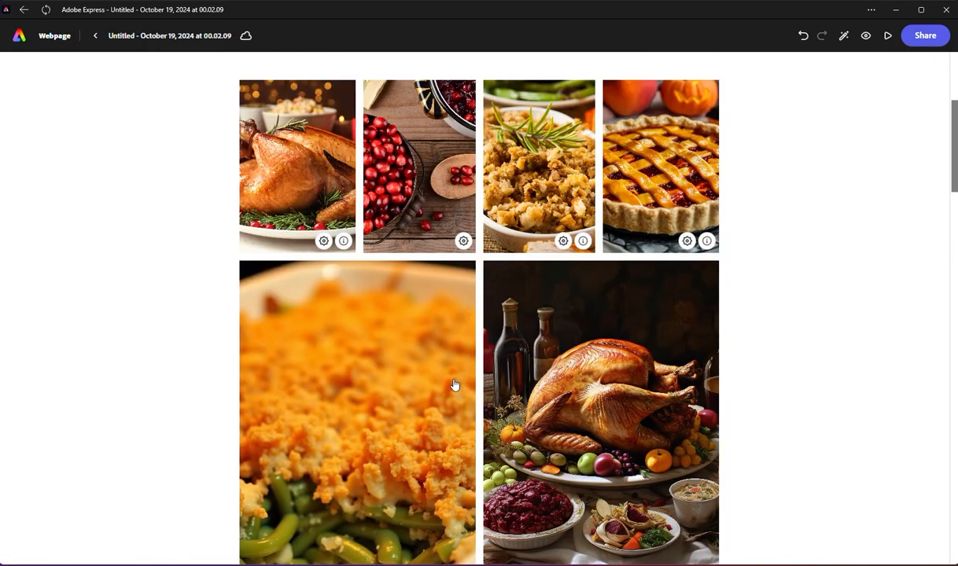
scroll(454, 386, "down", 4)
scroll(465, 395, "down", 5)
scroll(466, 396, "up", 5)
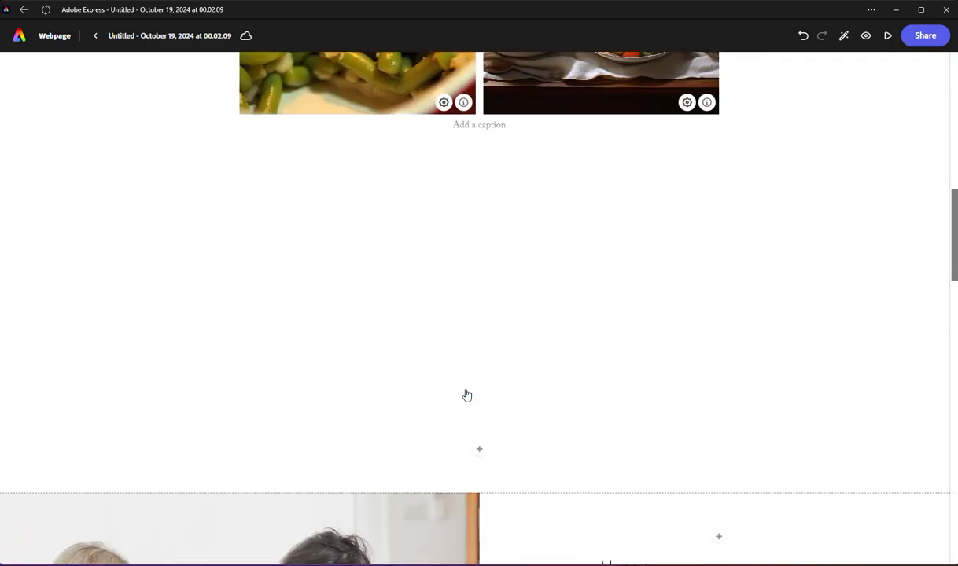
scroll(467, 395, "up", 3)
scroll(467, 396, "down", 4)
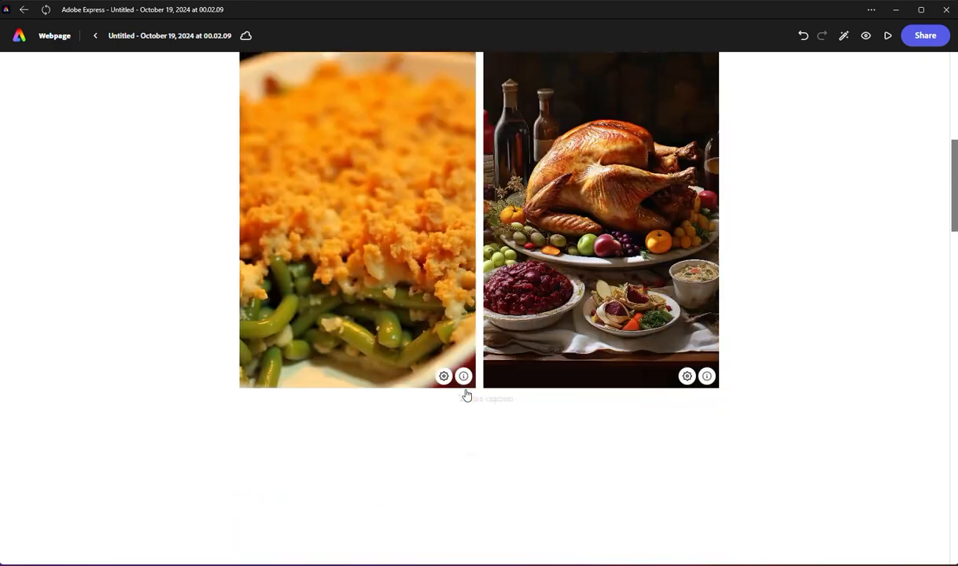
Step: Publish the webpage to the web with the default publish options by creating its share link
left_click(922, 38)
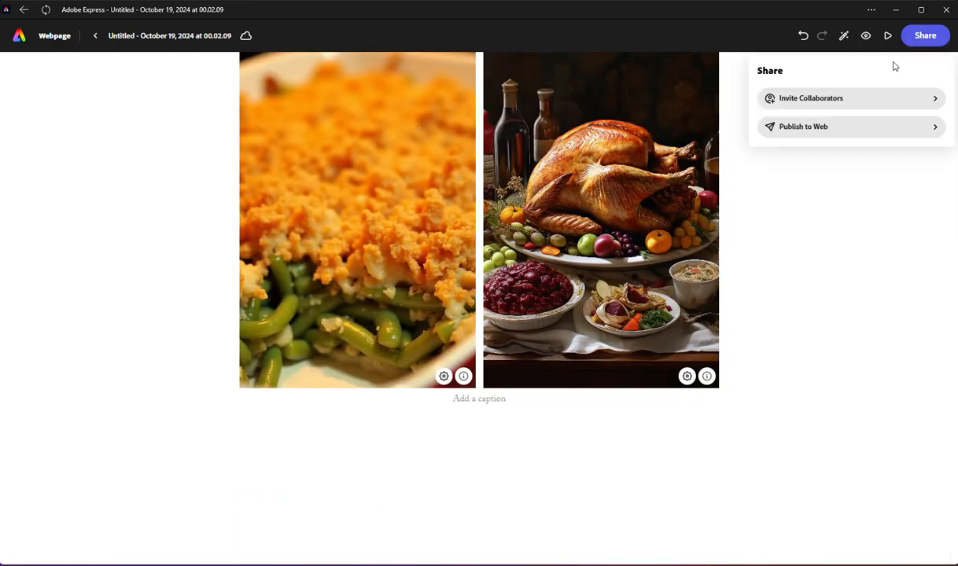
left_click(780, 280)
scroll(827, 220, "up", 2)
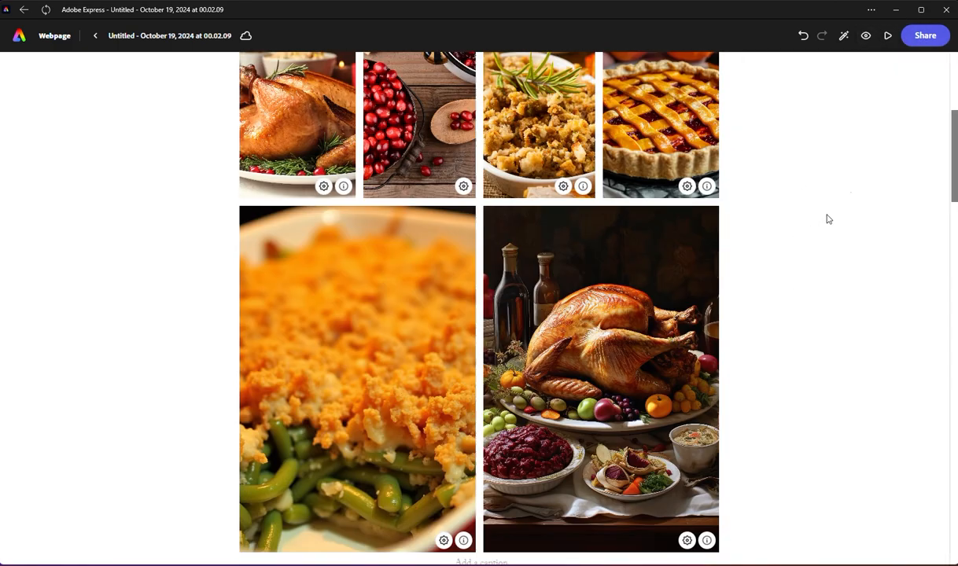
left_click(925, 37)
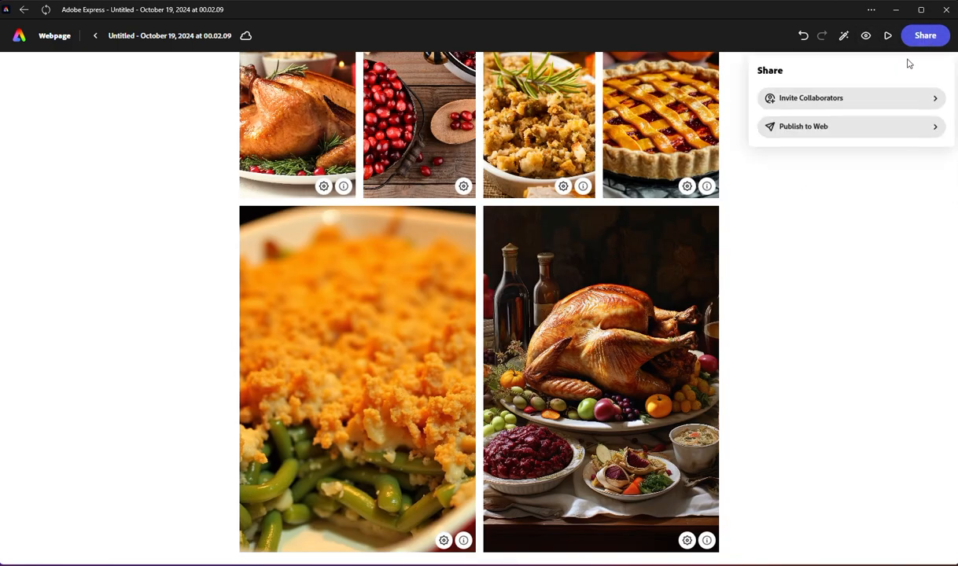
left_click(862, 132)
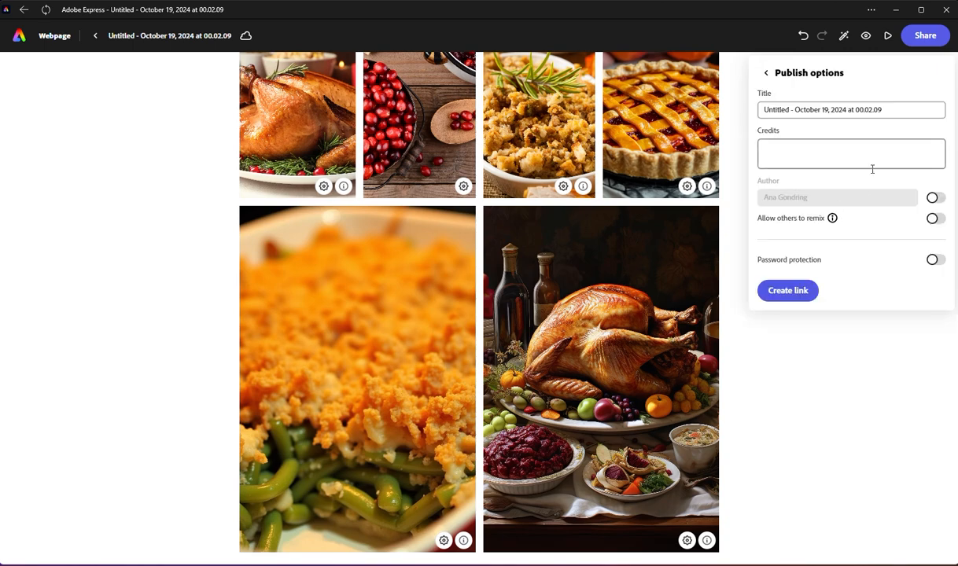
left_click(792, 296)
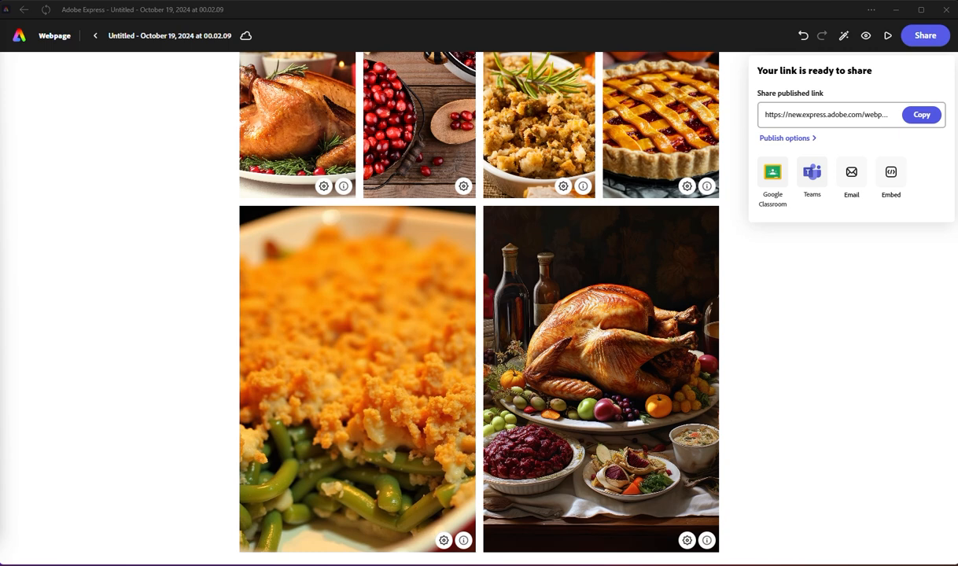
Step: Bring a narrow browser window with the published page over the editor and examine how its sections stack
left_click_drag(0, 94, 49, 71)
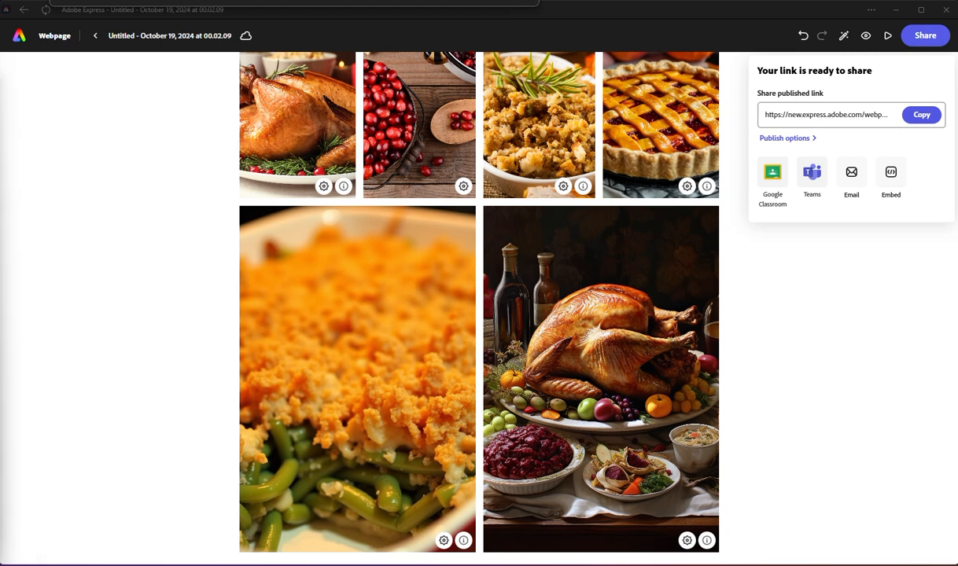
left_click_drag(8, 95, 320, 58)
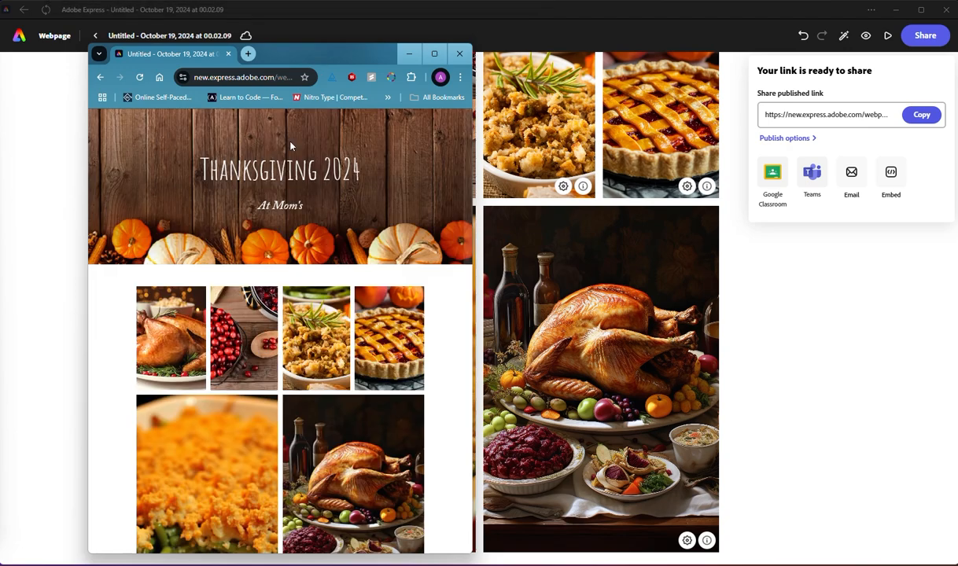
scroll(303, 169, "down", 15)
scroll(329, 192, "down", 3)
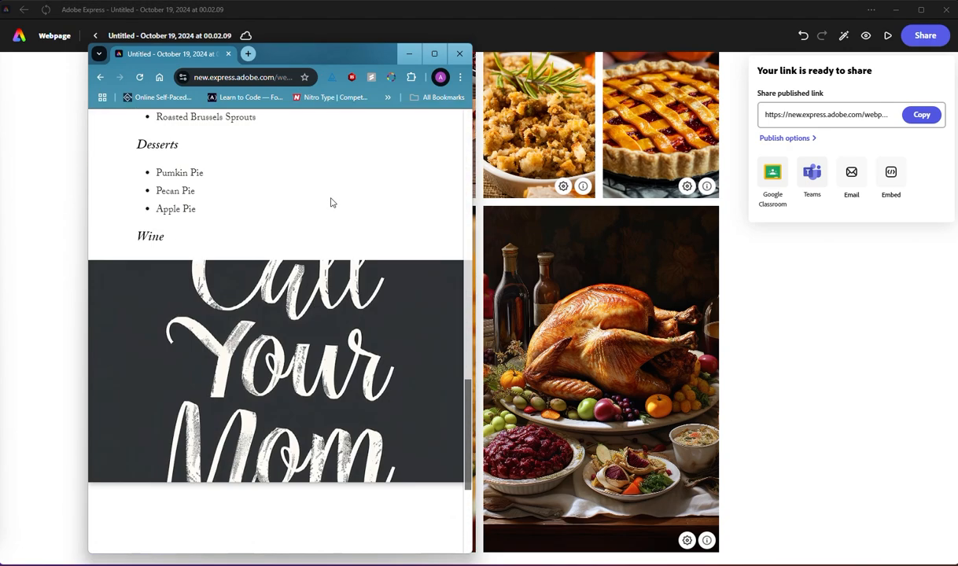
scroll(331, 203, "up", 3)
scroll(331, 203, "up", 2)
scroll(332, 206, "down", 2)
scroll(332, 206, "up", 3)
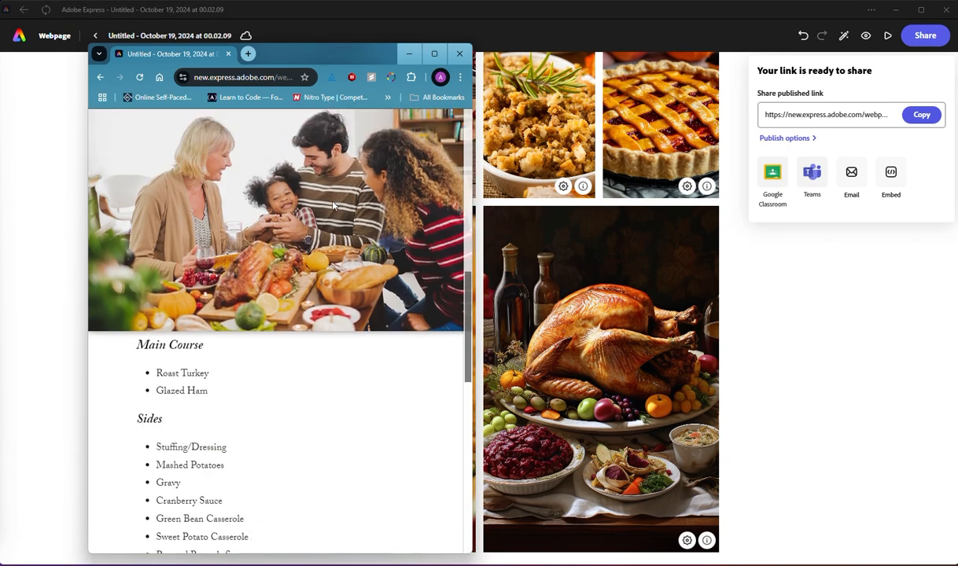
scroll(333, 207, "down", 1)
scroll(334, 209, "up", 1)
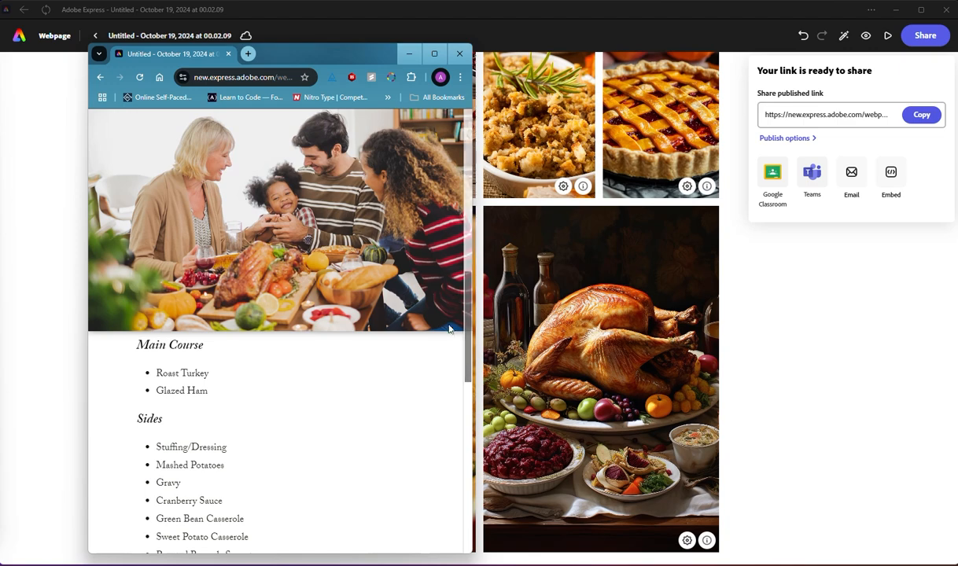
Step: Examine the published page at wider browser widths, from the photo grid to the event details, and move its window off the editor
left_click_drag(473, 327, 553, 342)
scroll(316, 363, "up", 10)
scroll(318, 360, "up", 5)
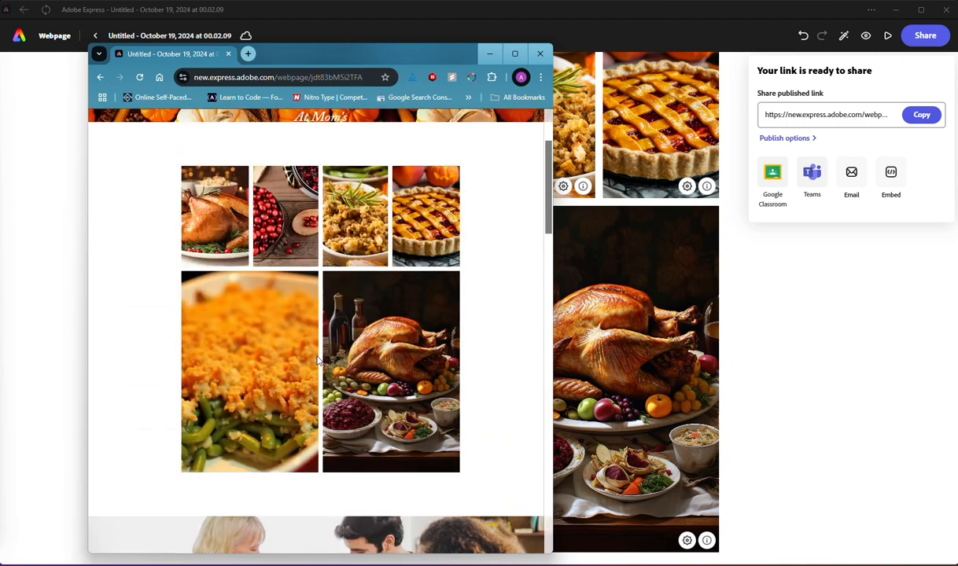
scroll(322, 357, "down", 10)
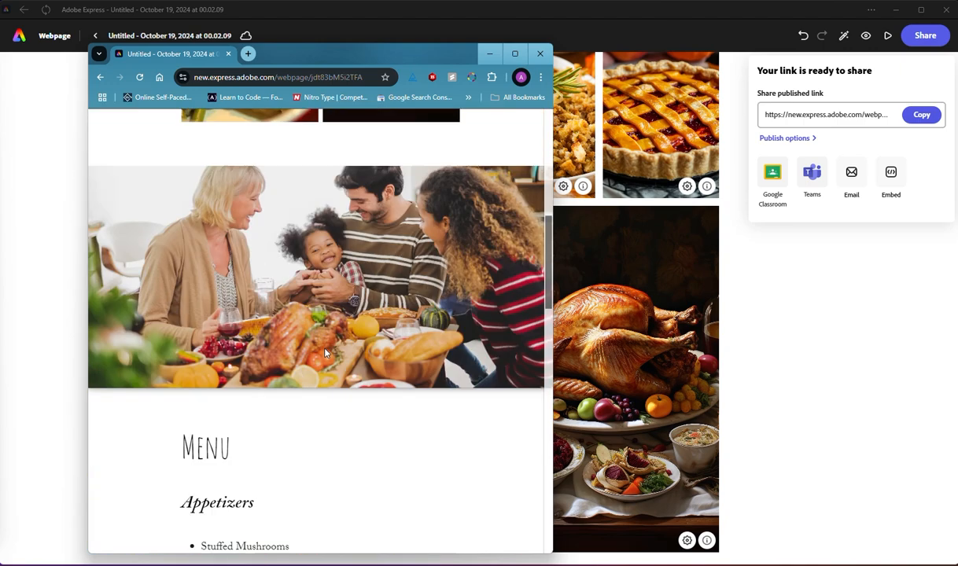
scroll(328, 351, "down", 10)
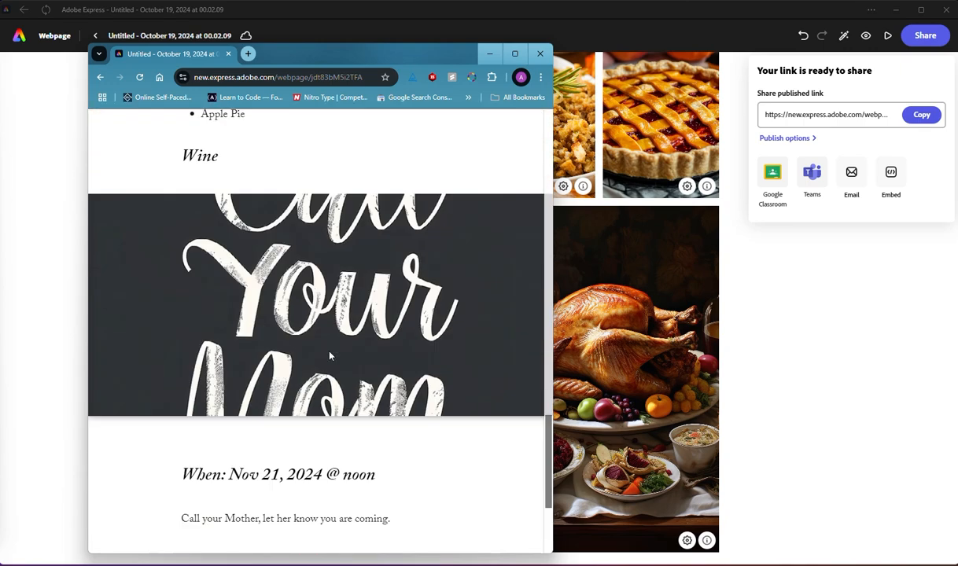
scroll(328, 354, "up", 3)
scroll(331, 355, "up", 2)
scroll(331, 356, "down", 4)
left_click_drag(553, 315, 697, 254)
left_click_drag(473, 60, 32, 60)
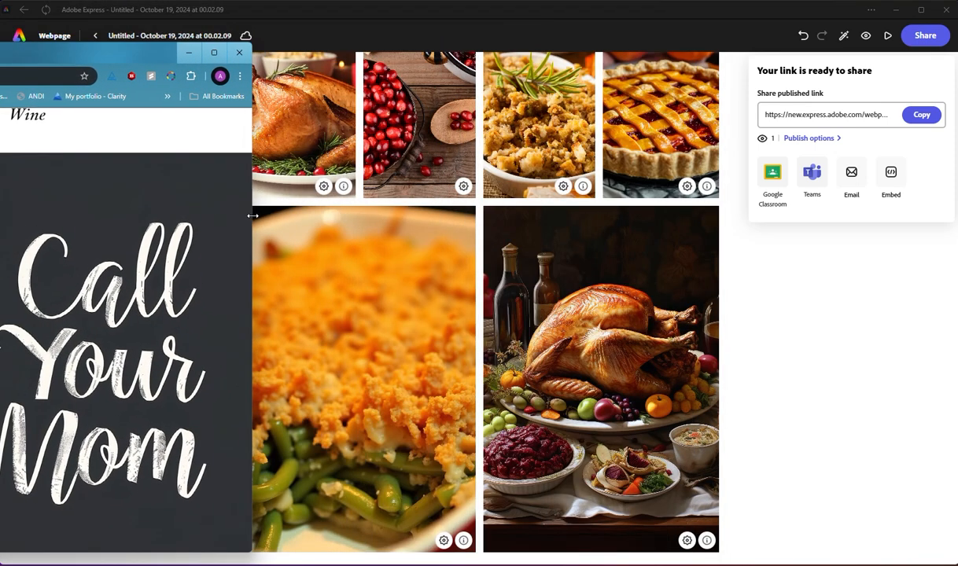
left_click_drag(253, 213, 0, 229)
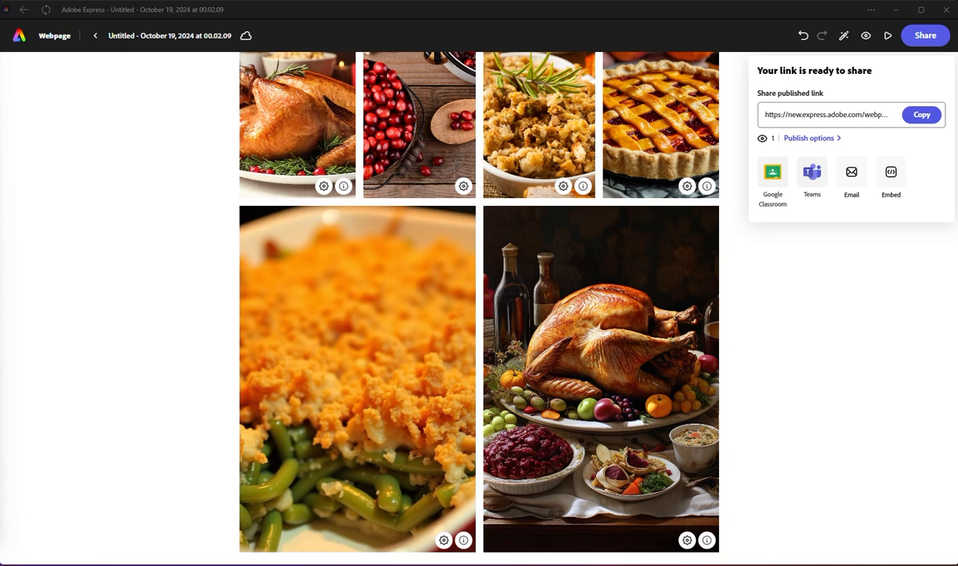
Step: Start replacing the "Call Your Mom" photo in the event-details split layout and search the photos for "Eaten pie"
left_click(59, 184)
scroll(605, 413, "down", 20)
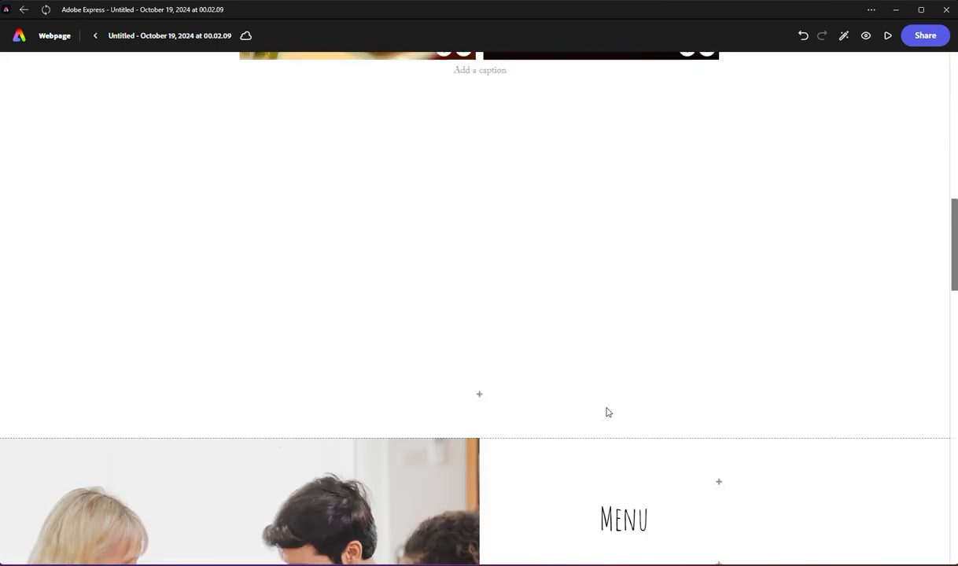
scroll(621, 438, "up", 1)
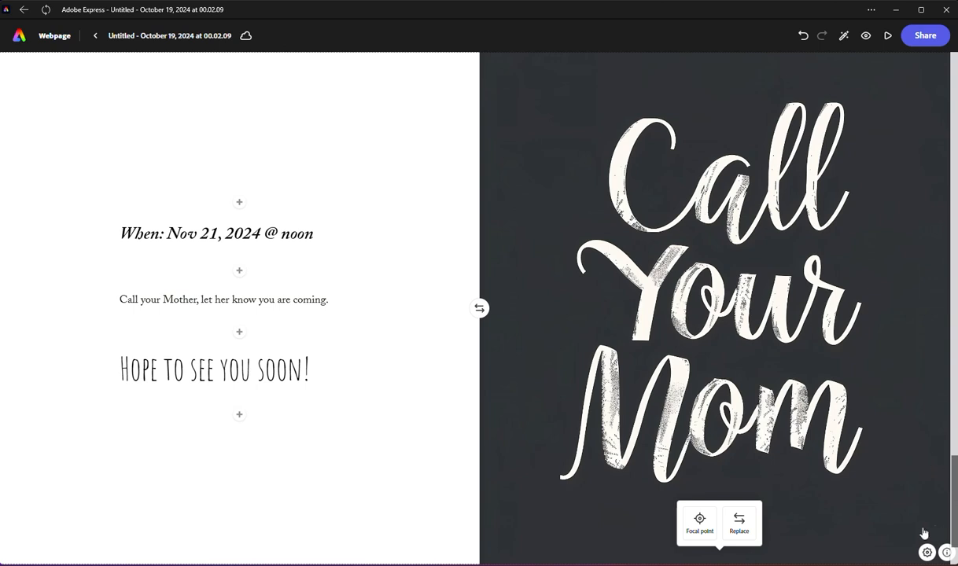
scroll(670, 445, "down", 1)
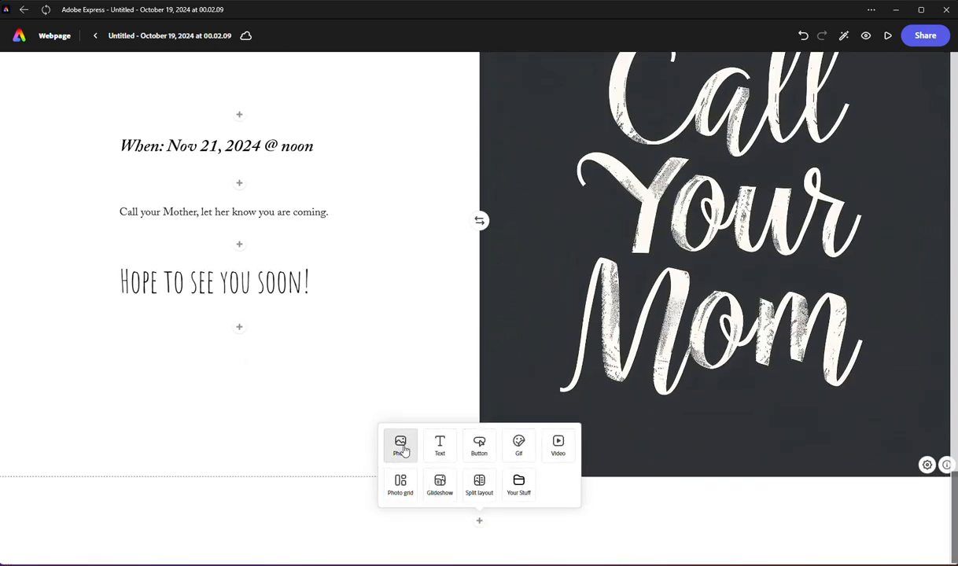
scroll(645, 277, "up", 1)
left_click(739, 522)
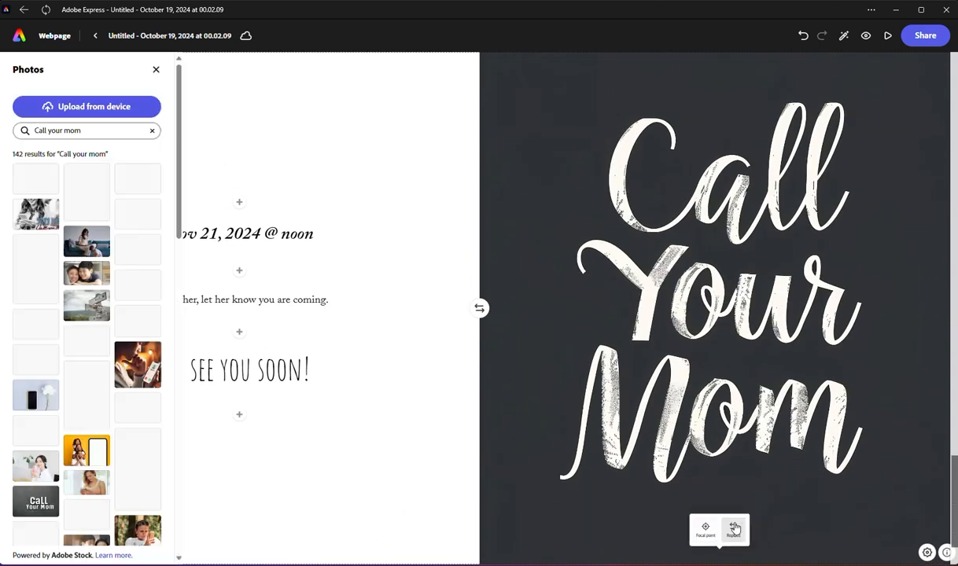
double_click(98, 132)
triple_click(98, 132)
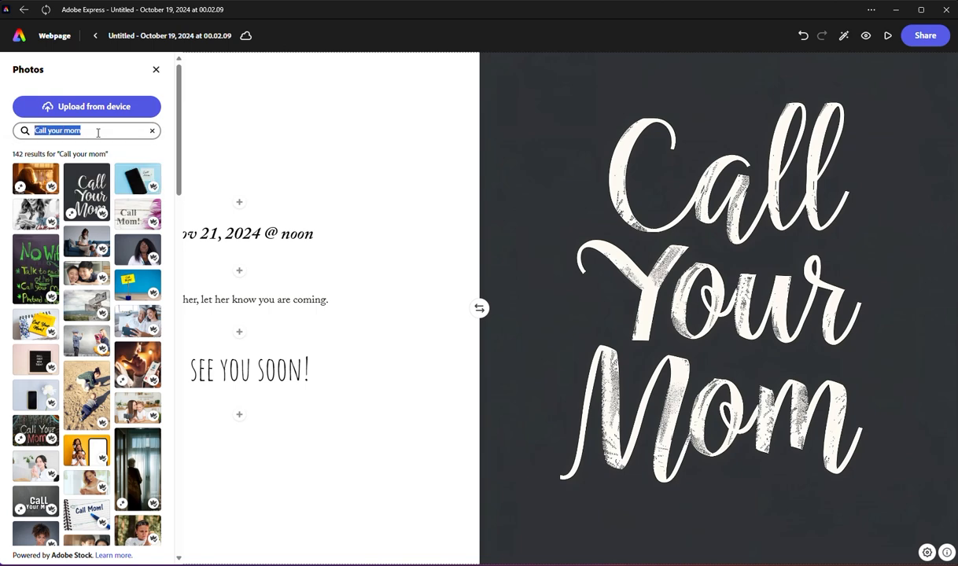
type("D")
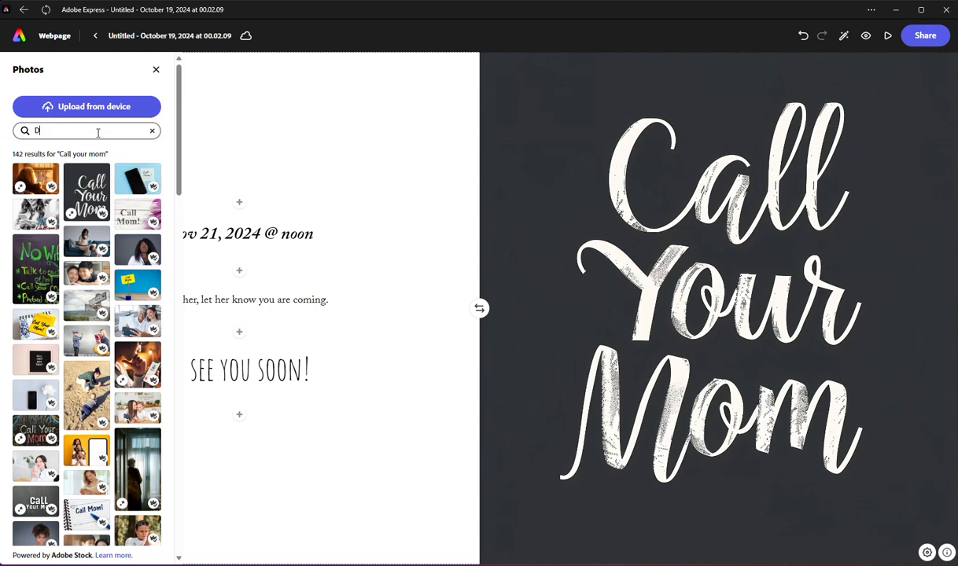
key("BackSpace")
type("Eaten pie")
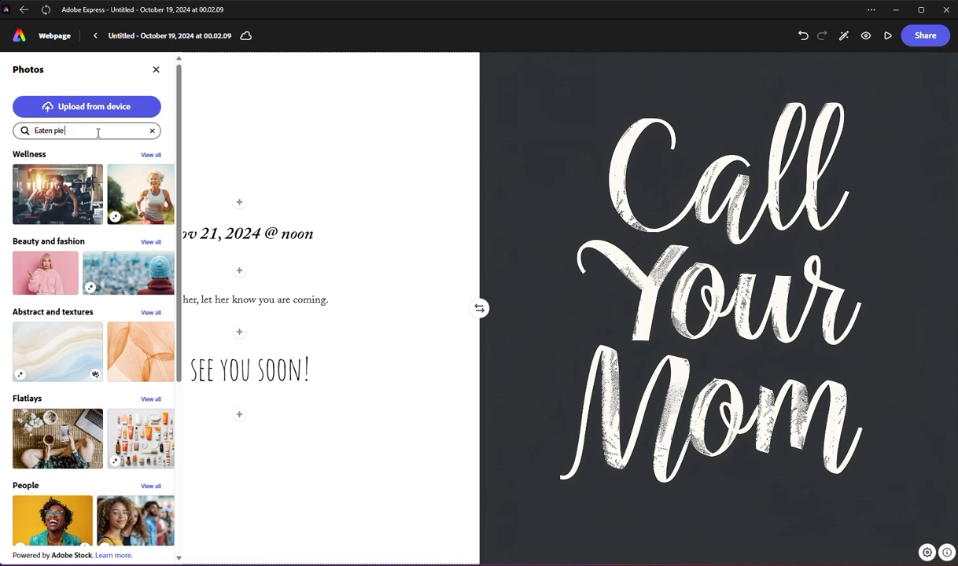
key("Return")
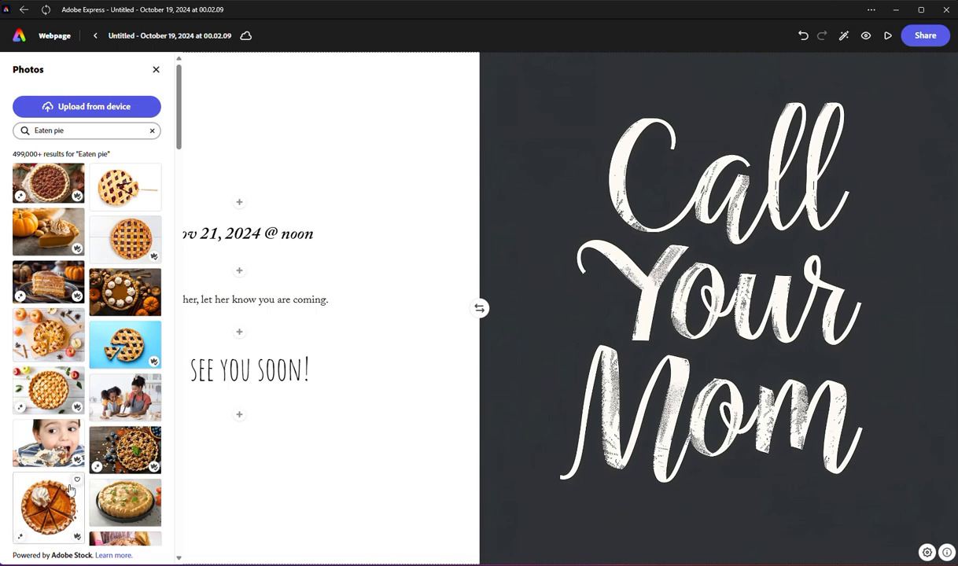
Step: Replace the "Call Your Mom" photo with the close-up of a cut berry pie from the results, and close the photo search
scroll(80, 286, "down", 3)
scroll(80, 287, "down", 2)
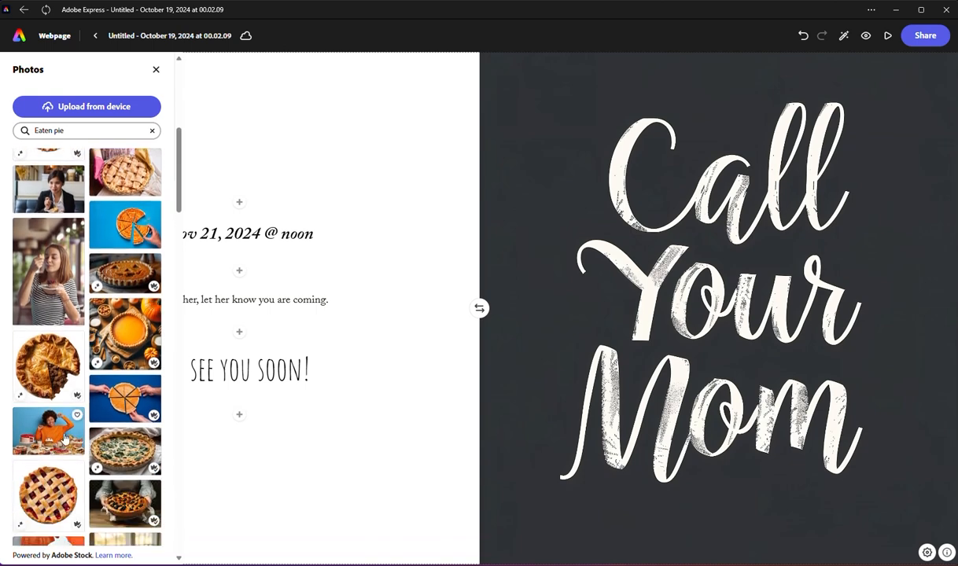
scroll(66, 441, "down", 10)
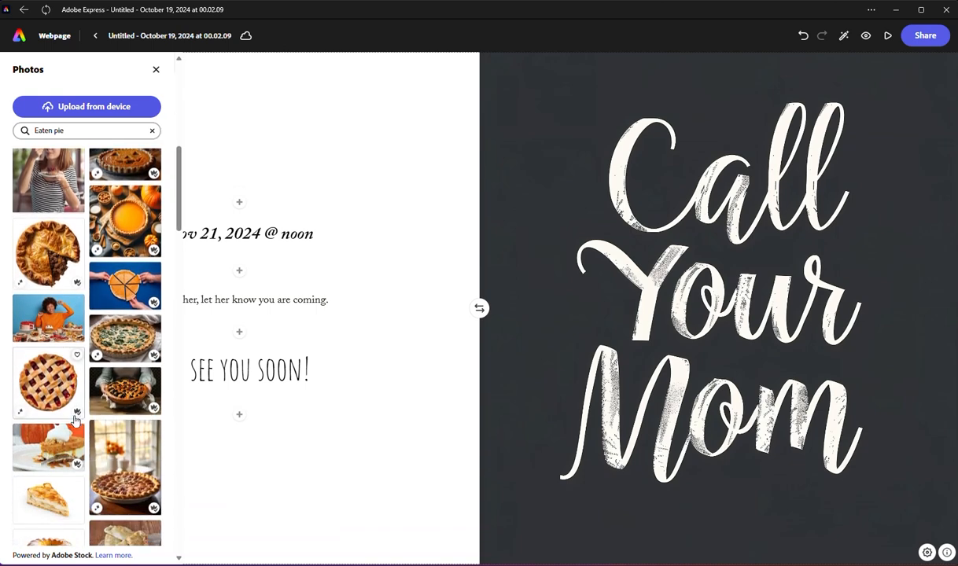
scroll(77, 423, "down", 4)
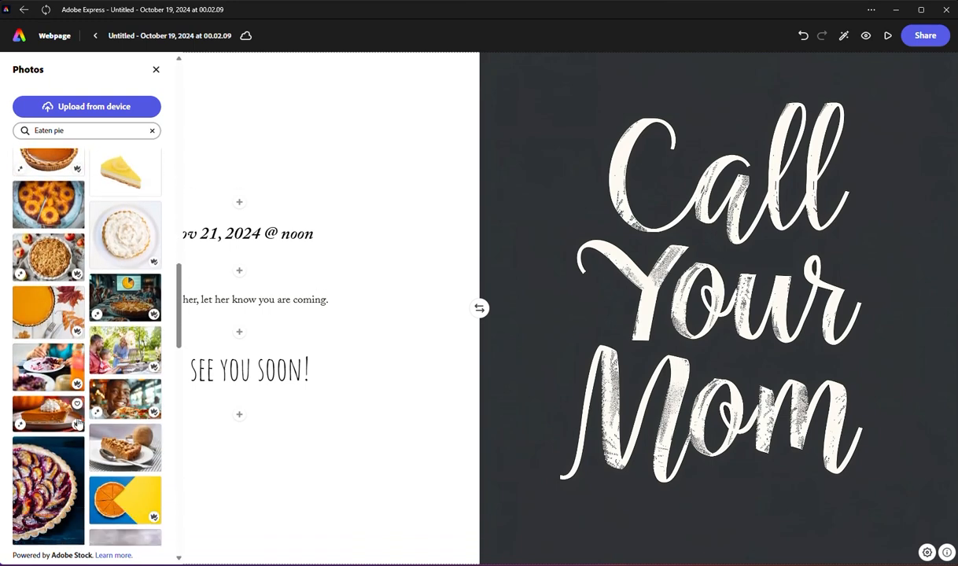
scroll(77, 422, "down", 3)
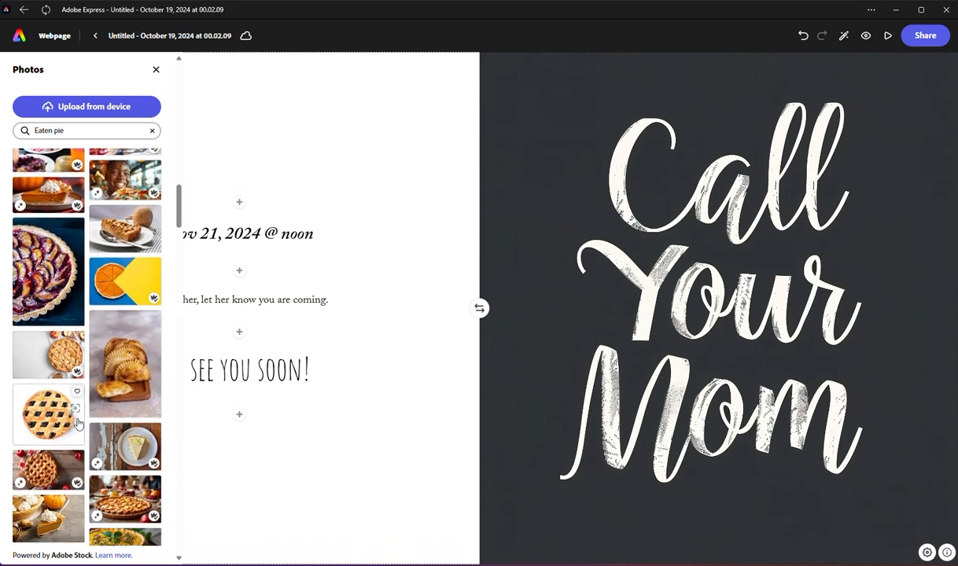
scroll(78, 424, "up", 1)
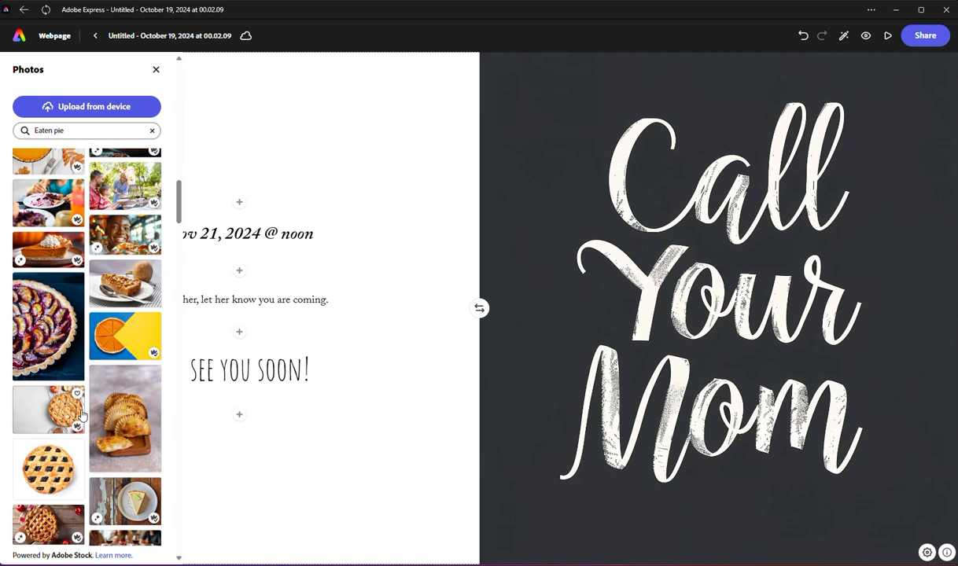
scroll(82, 415, "down", 5)
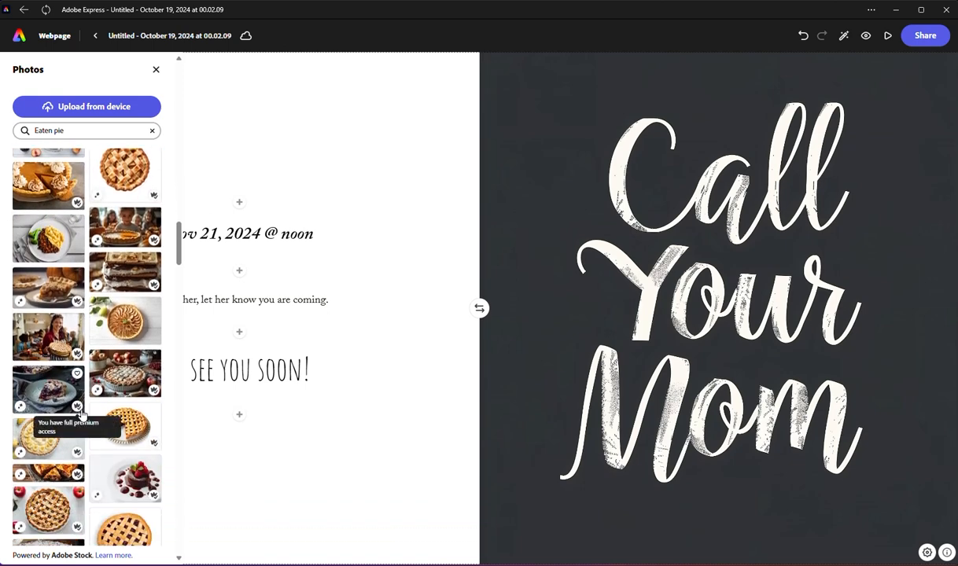
scroll(87, 417, "down", 5)
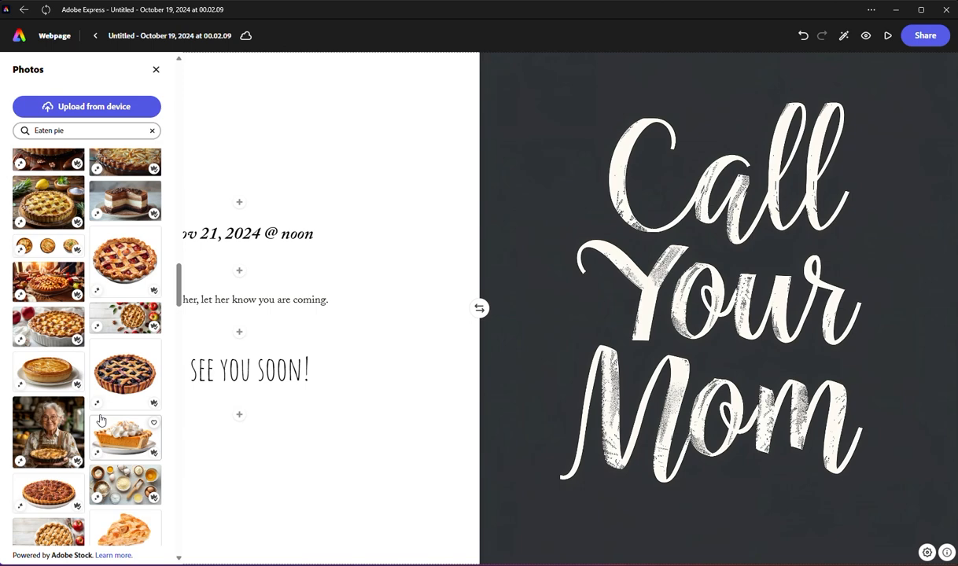
scroll(101, 421, "down", 5)
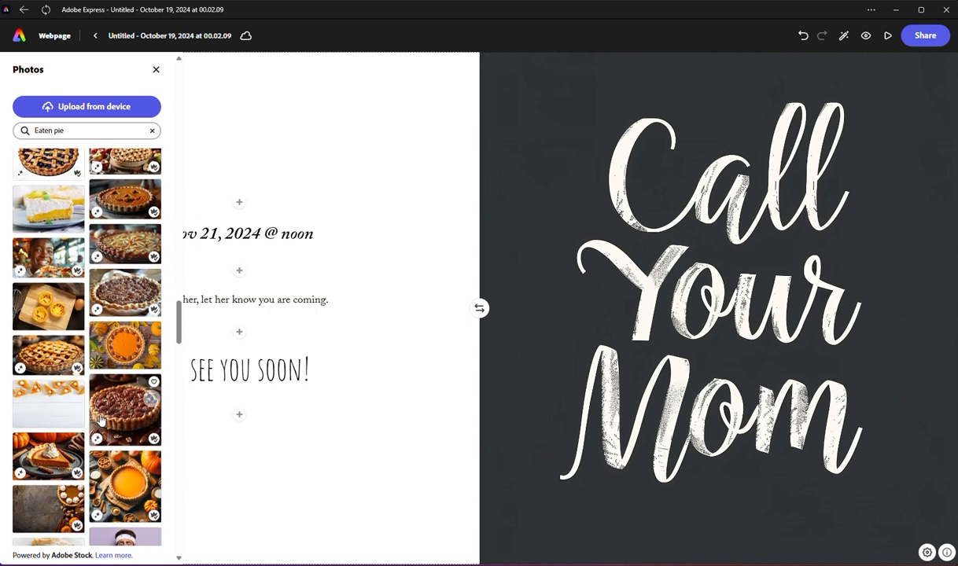
scroll(126, 449, "down", 6)
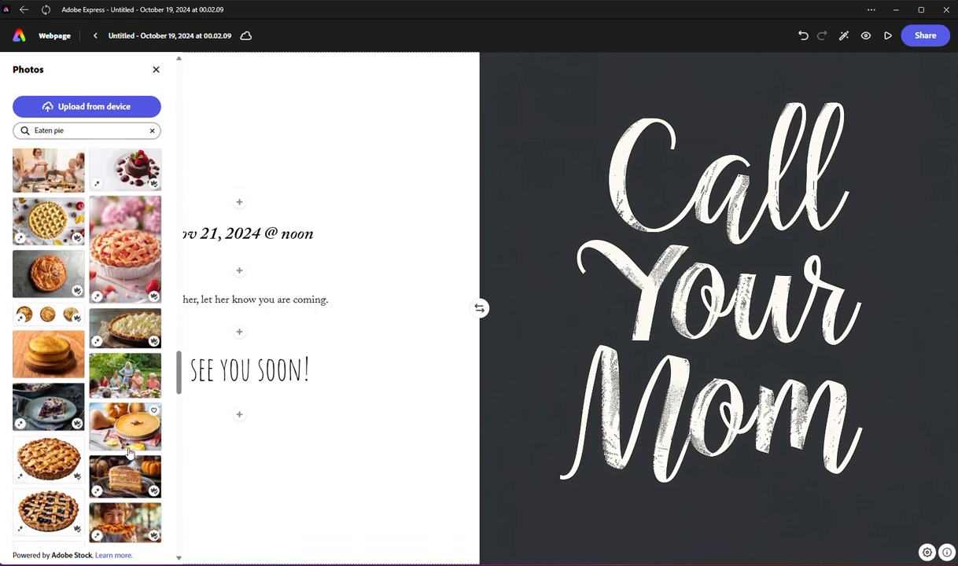
scroll(130, 453, "down", 3)
left_click_drag(48, 337, 713, 349)
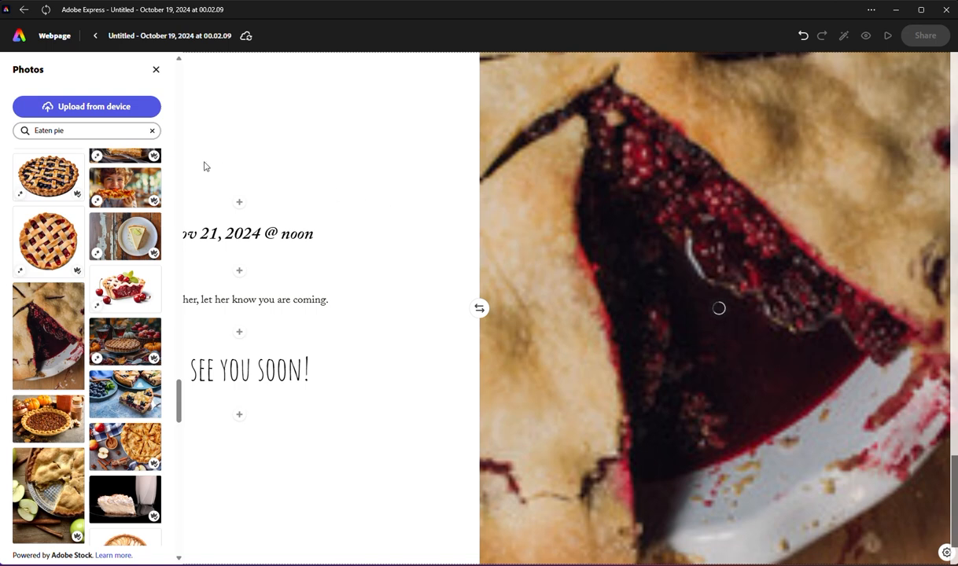
left_click(153, 69)
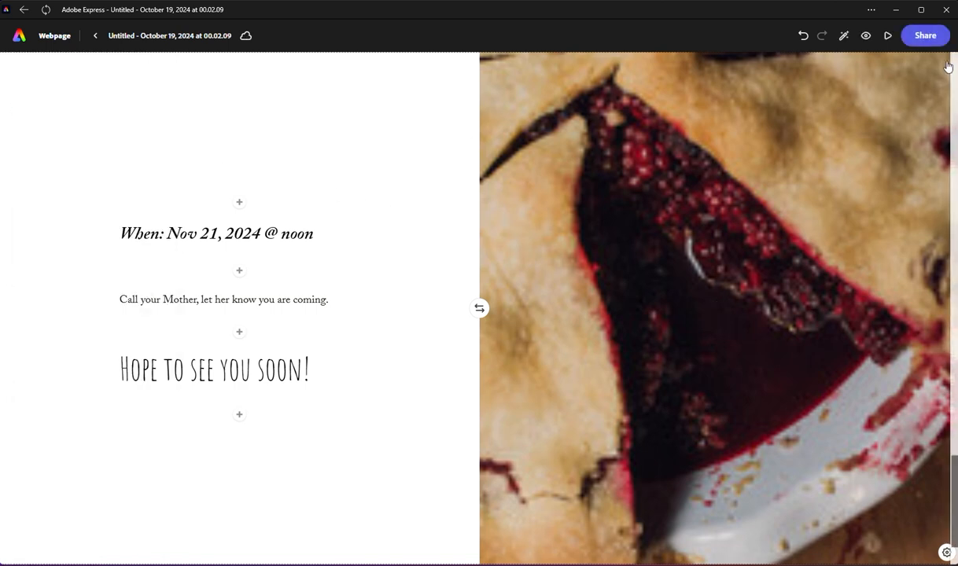
Step: Republish the webpage with the replaced photo, keeping the existing publish options
left_click(926, 37)
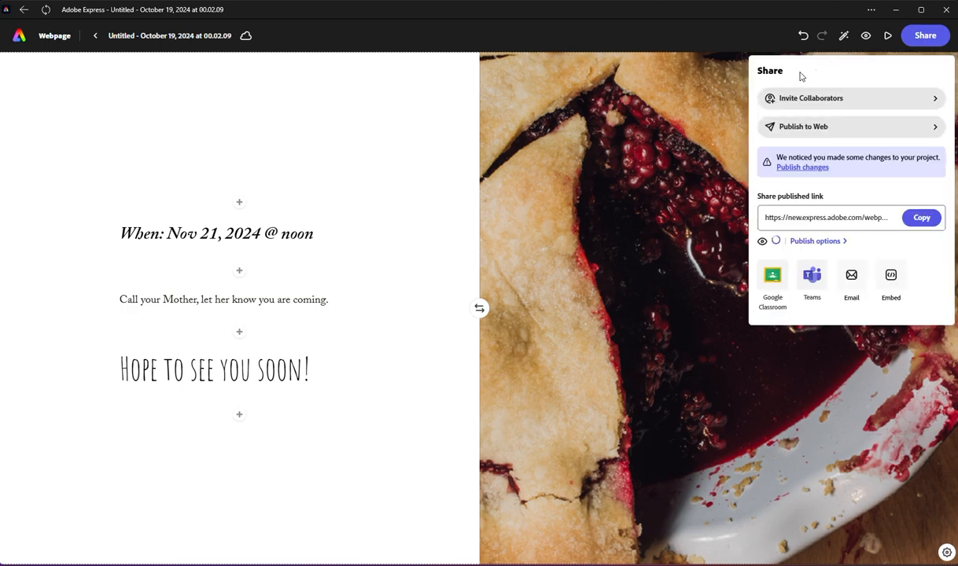
left_click(808, 169)
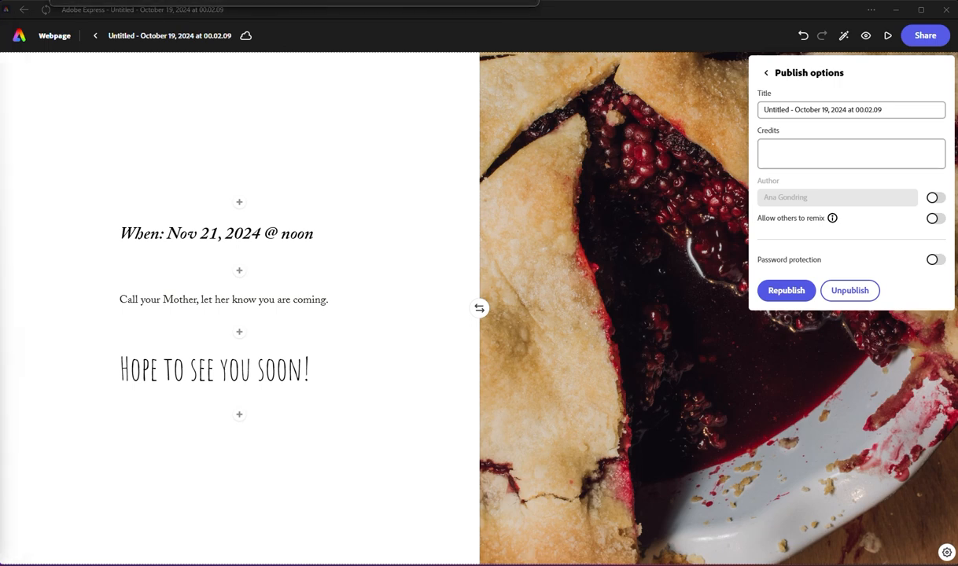
left_click_drag(0, 54, 278, 61)
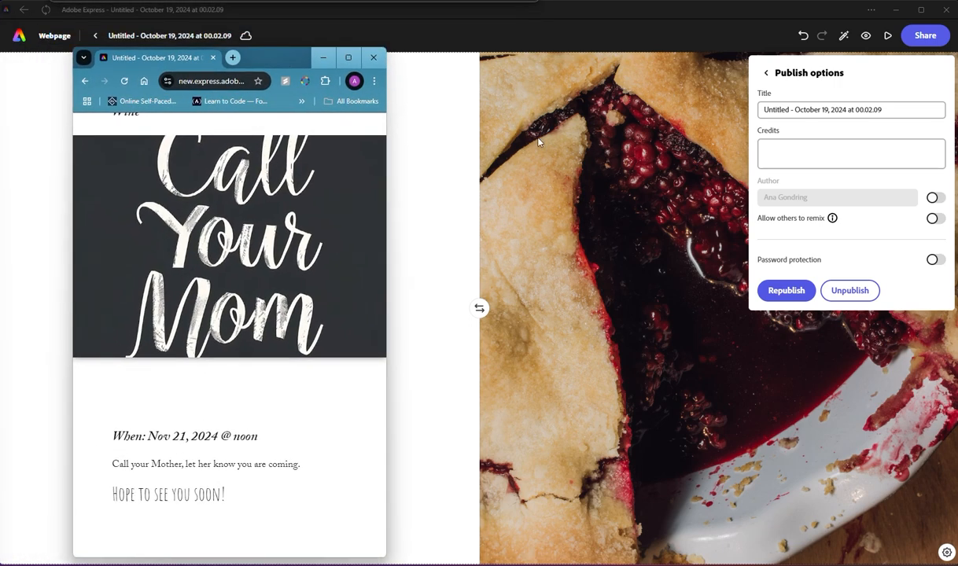
left_click(787, 291)
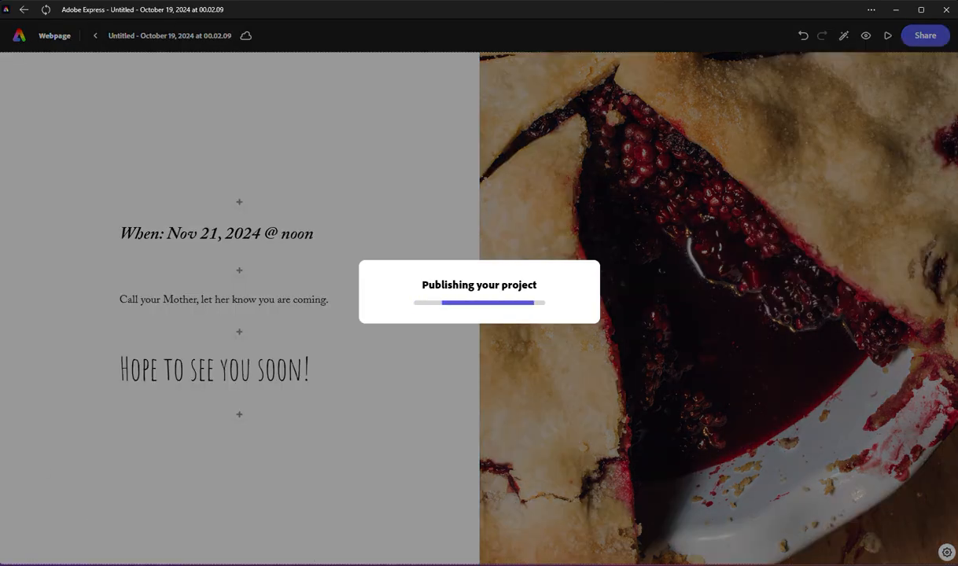
Step: Bring the browser window with the published page over the editor and reload the page from its address
mouse_move(26, 565)
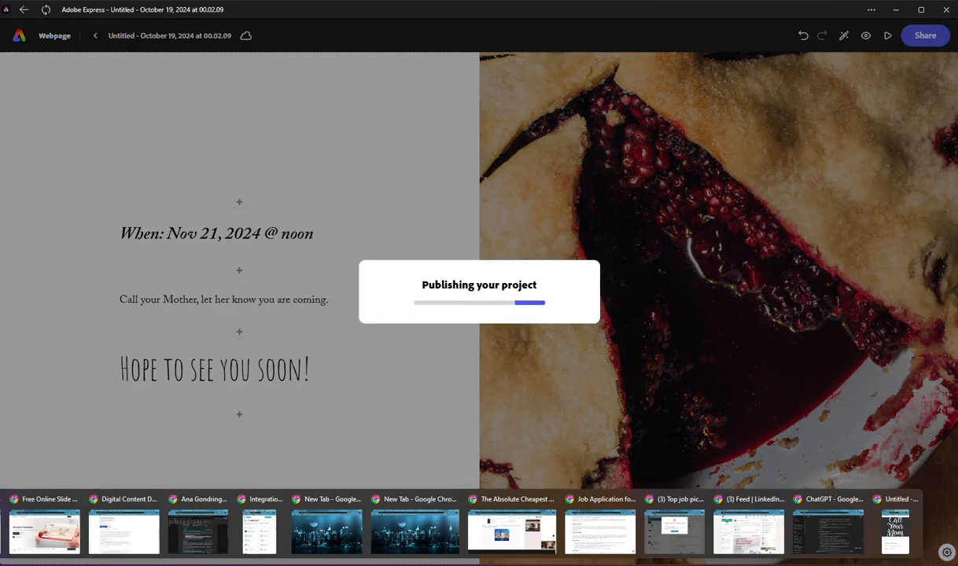
left_click(896, 531)
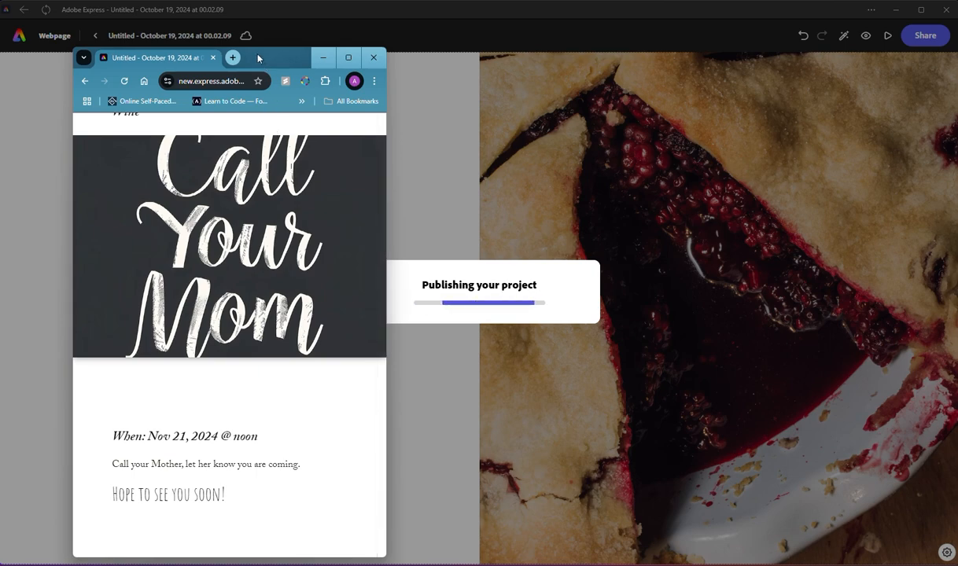
mouse_move(247, 55)
left_mouse_down()
mouse_move(154, 43)
mouse_move(256, 49)
left_mouse_up()
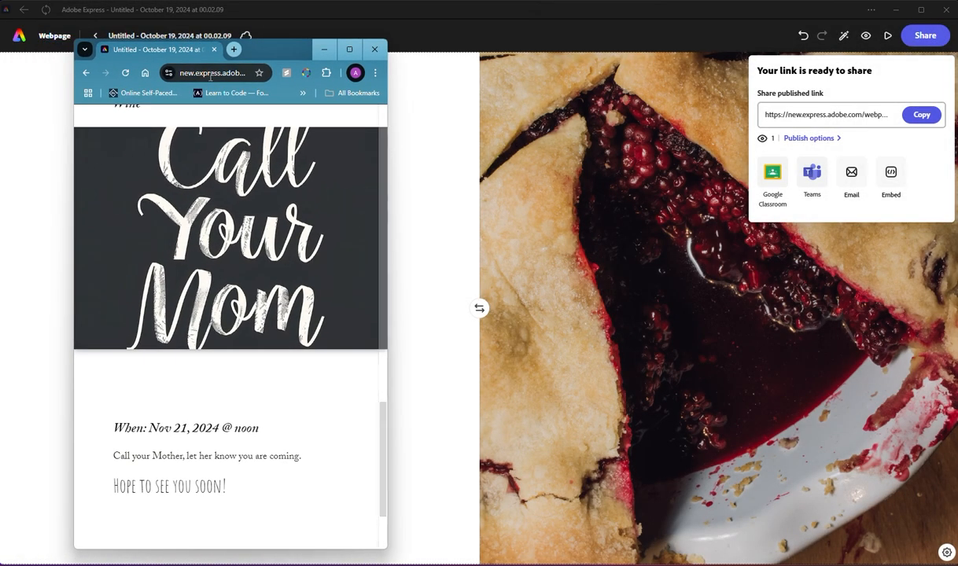
left_click(206, 73)
key("Return")
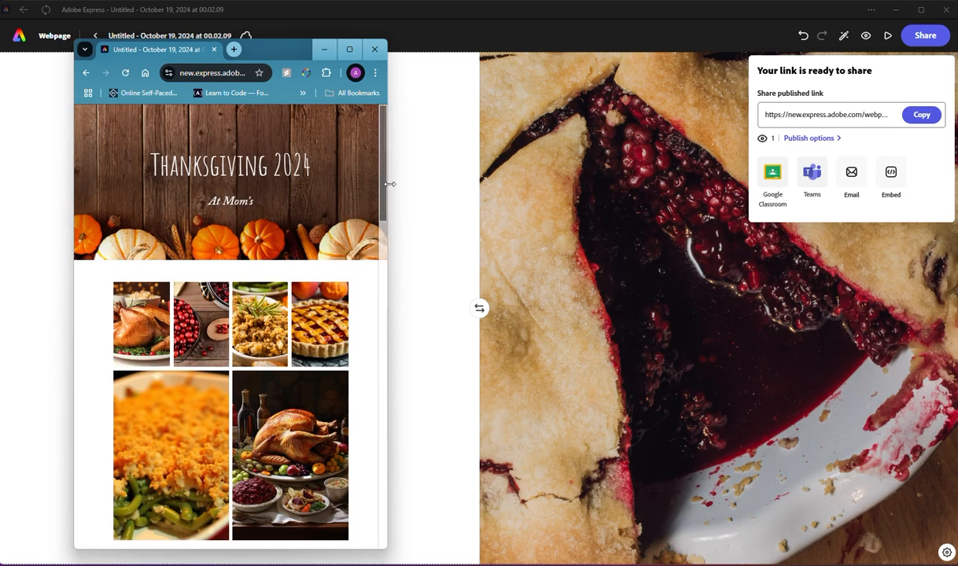
left_click_drag(384, 184, 302, 128)
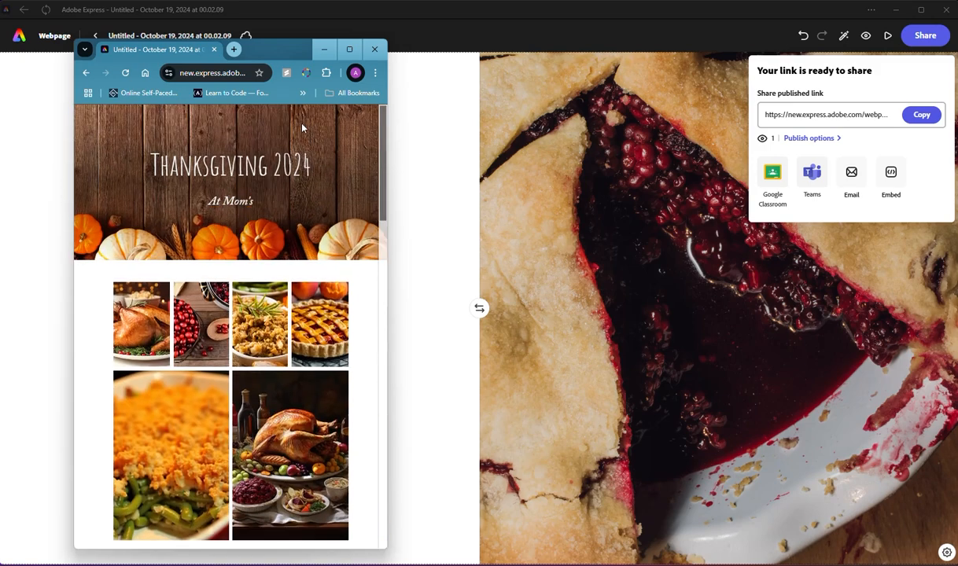
left_click(206, 73)
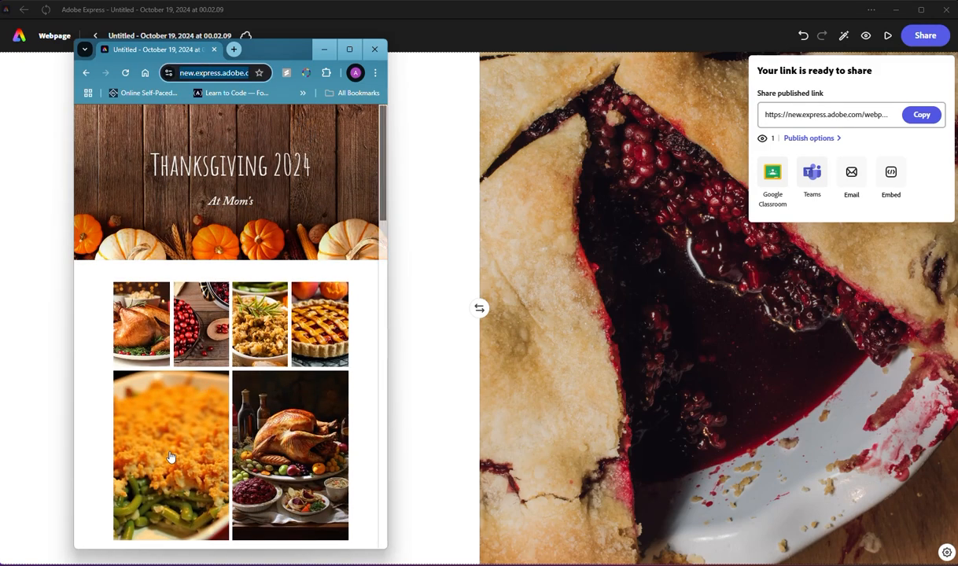